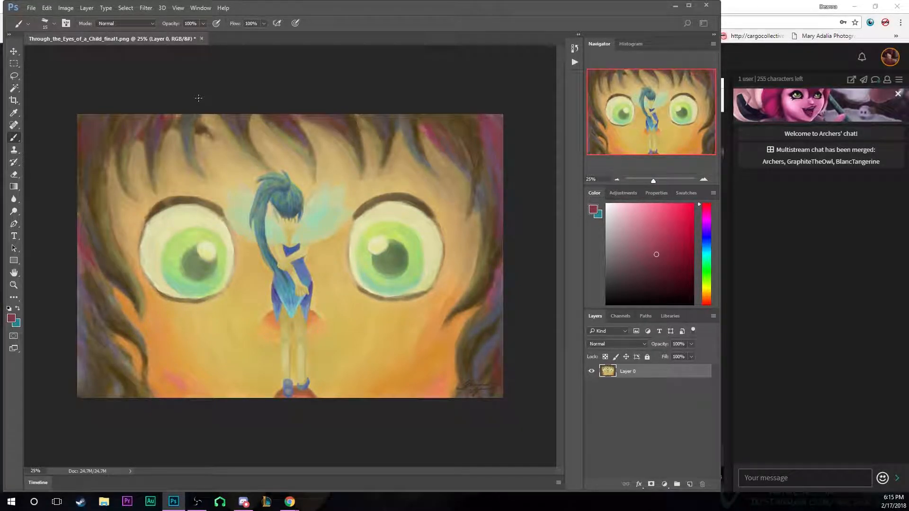
Try broad brush strokes across the lower face and around the fairy at a brush size of 250
{"action": "key", "text": "bracketleft"}
{"action": "key", "text": "bracketright"}
{"action": "key", "text": "bracketright"}
{"action": "key", "text": "bracketright"}
{"action": "key", "text": "bracketright"}
{"action": "key", "text": "bracketright"}
{"action": "key", "text": "bracketright"}
{"action": "key", "text": "bracketright"}
{"action": "key", "text": "bracketright"}
{"action": "key", "text": "bracketright"}
{"action": "key", "text": "bracketright"}
{"action": "key", "text": "bracketright"}
{"action": "key", "text": "bracketright"}
{"action": "key", "text": "bracketright"}
{"action": "left_click_drag", "start_coordinate": [348, 307], "coordinate": [377, 353]}
{"action": "mouse_move", "coordinate": [312, 314]}
{"action": "left_mouse_down"}
{"action": "mouse_move", "coordinate": [265, 334]}
{"action": "mouse_move", "coordinate": [199, 327]}
{"action": "mouse_move", "coordinate": [185, 256]}
{"action": "mouse_move", "coordinate": [166, 232]}
{"action": "left_mouse_up"}
{"action": "mouse_move", "coordinate": [188, 183]}
{"action": "left_mouse_down"}
{"action": "mouse_move", "coordinate": [339, 207]}
{"action": "mouse_move", "coordinate": [403, 182]}
{"action": "left_mouse_up"}
{"action": "key", "text": "ctrl+z"}
{"action": "left_click_drag", "start_coordinate": [356, 370], "coordinate": [166, 339]}
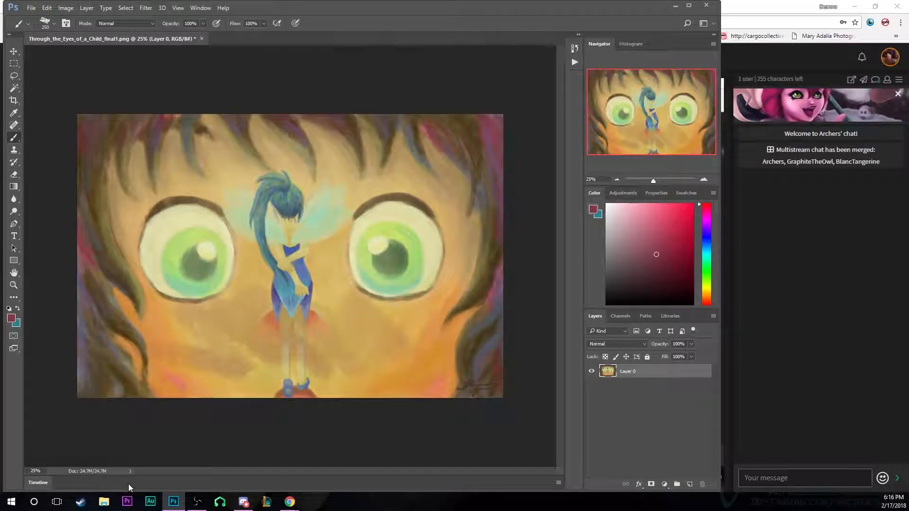
{"action": "key", "text": "ctrl+z"}
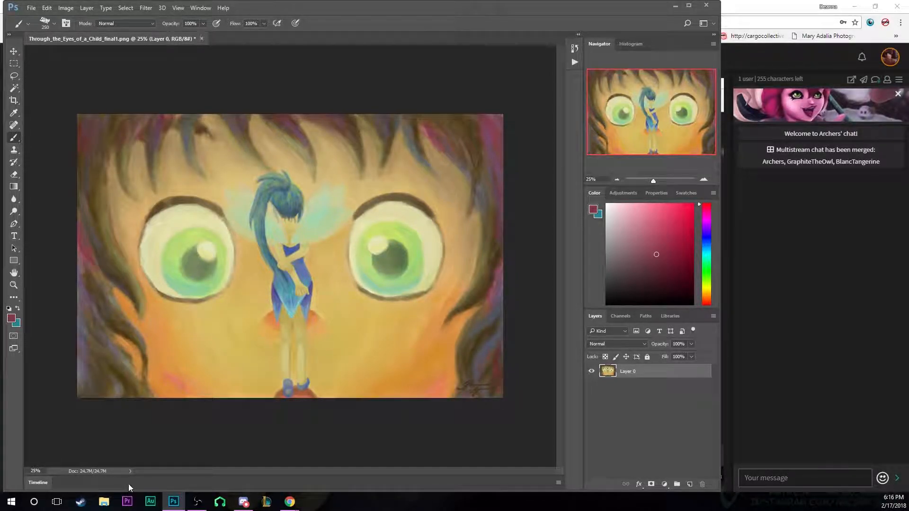
Examine the painting up close, around the two eyes and the fairy's dress and legs
{"action": "left_click", "coordinate": [704, 179]}
{"action": "left_click", "coordinate": [704, 179]}
{"action": "left_click", "coordinate": [704, 180]}
{"action": "mouse_move", "coordinate": [643, 119]}
{"action": "left_mouse_down"}
{"action": "mouse_move", "coordinate": [644, 130]}
{"action": "mouse_move", "coordinate": [634, 118]}
{"action": "mouse_move", "coordinate": [635, 138]}
{"action": "mouse_move", "coordinate": [635, 112]}
{"action": "left_mouse_up"}
{"action": "left_click", "coordinate": [617, 181]}
{"action": "left_click", "coordinate": [617, 180]}
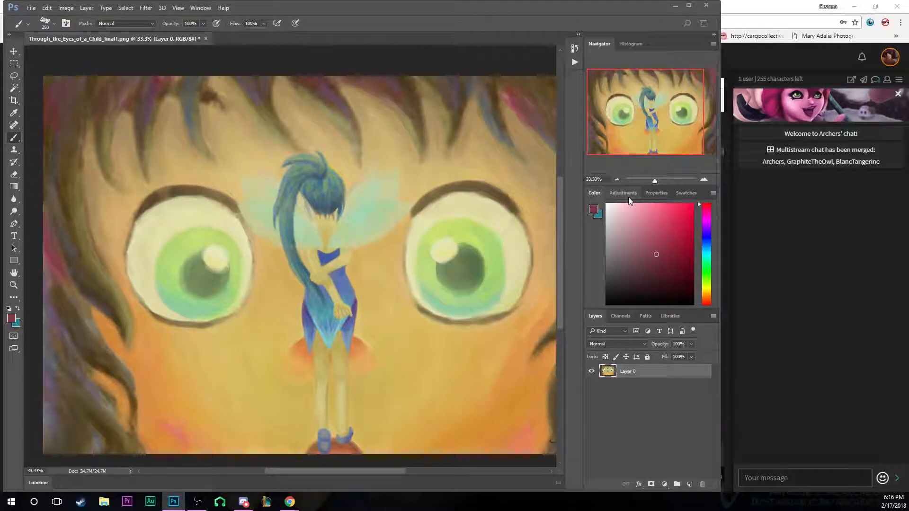
{"action": "left_click_drag", "start_coordinate": [626, 129], "coordinate": [615, 146]}
{"action": "left_click_drag", "start_coordinate": [561, 309], "coordinate": [561, 323]}
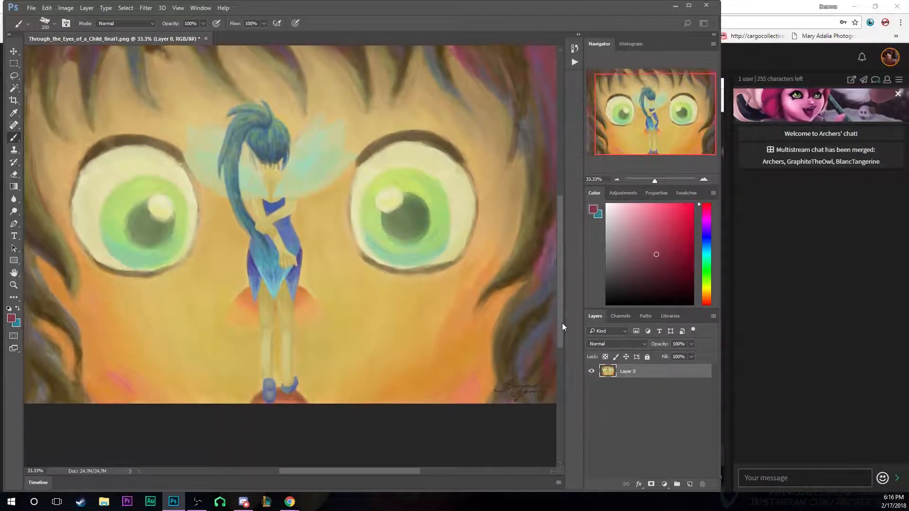
{"action": "left_click_drag", "start_coordinate": [342, 470], "coordinate": [320, 469]}
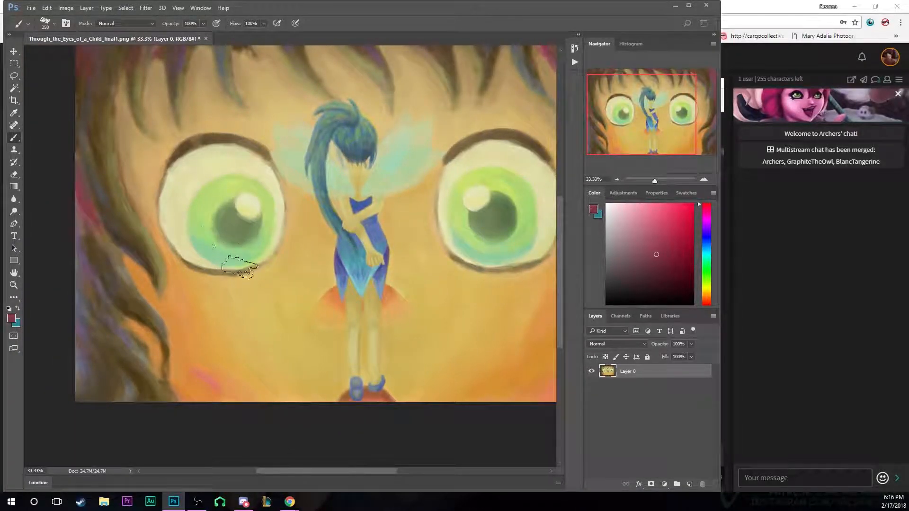
{"action": "key", "text": "bracketleft"}
{"action": "key", "text": "bracketleft"}
{"action": "mouse_move", "coordinate": [631, 133]}
{"action": "left_mouse_down"}
{"action": "mouse_move", "coordinate": [639, 111]}
{"action": "mouse_move", "coordinate": [638, 121]}
{"action": "left_mouse_up"}
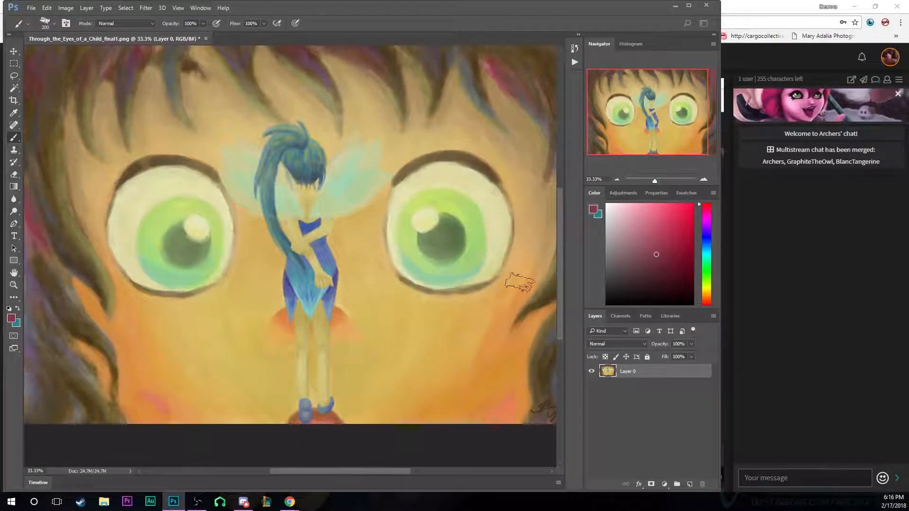
{"action": "left_click", "coordinate": [704, 179]}
{"action": "left_click", "coordinate": [705, 179]}
{"action": "left_click_drag", "start_coordinate": [660, 133], "coordinate": [657, 140]}
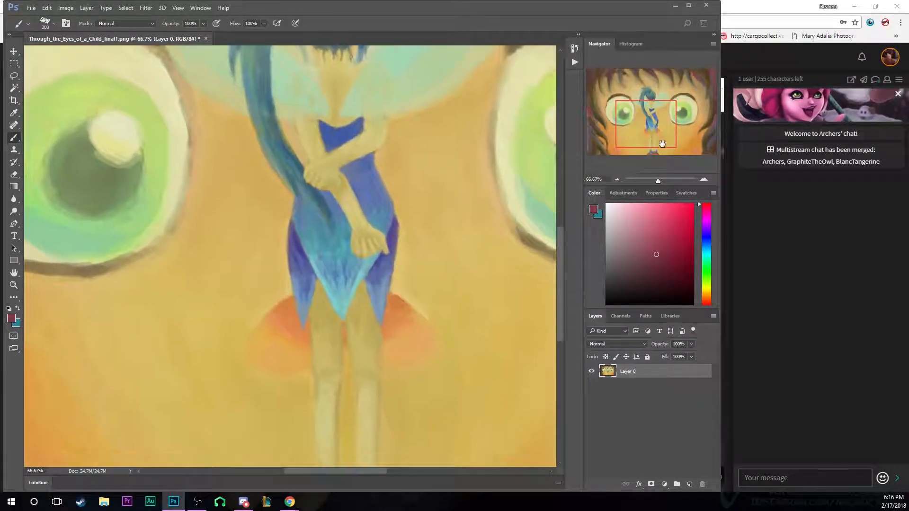
{"action": "left_click", "coordinate": [704, 179]}
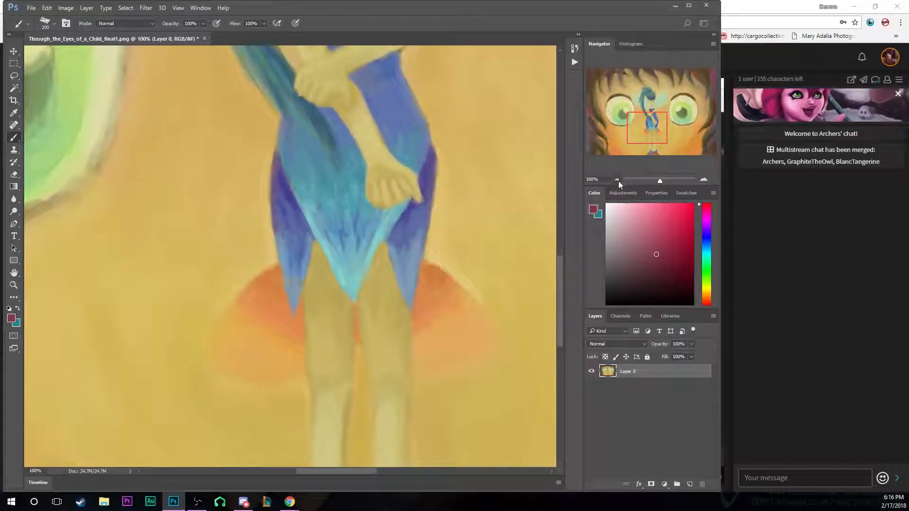
Add a new empty layer above the painting
{"action": "left_click", "coordinate": [617, 179]}
{"action": "left_click", "coordinate": [618, 179]}
{"action": "left_click", "coordinate": [689, 484]}
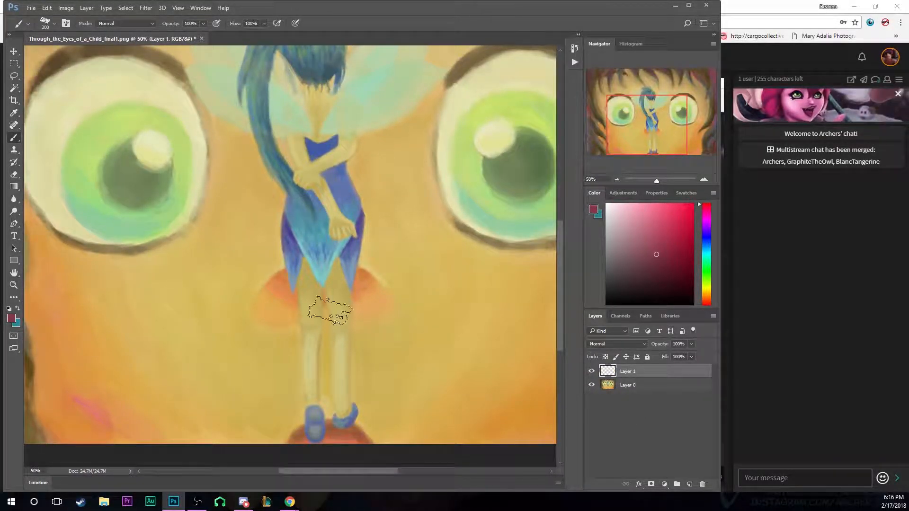
Try a dark red outline around the fairy and her wings at a brush size of 100
{"action": "left_click", "coordinate": [618, 180]}
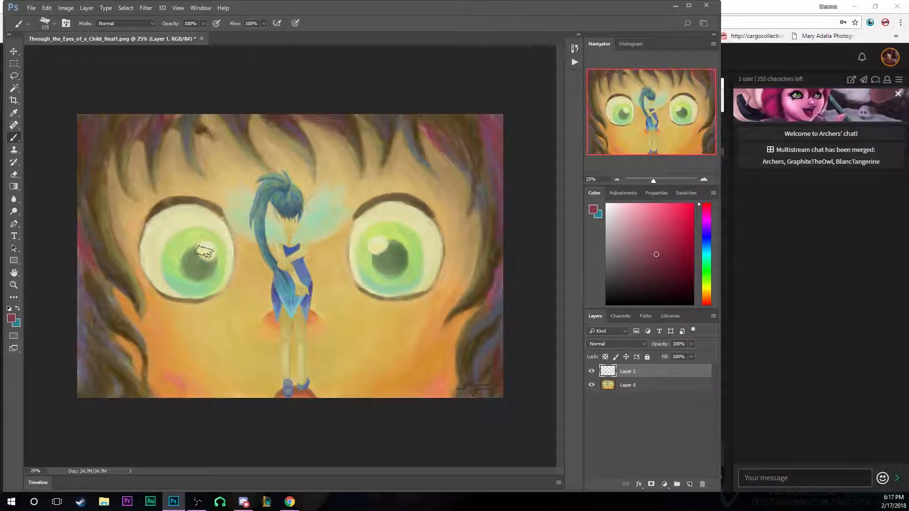
{"action": "key", "text": "bracketright"}
{"action": "key", "text": "bracketleft"}
{"action": "key", "text": "bracketleft"}
{"action": "key", "text": "bracketleft"}
{"action": "mouse_move", "coordinate": [270, 275]}
{"action": "left_mouse_down"}
{"action": "mouse_move", "coordinate": [275, 407]}
{"action": "mouse_move", "coordinate": [292, 410]}
{"action": "mouse_move", "coordinate": [292, 352]}
{"action": "mouse_move", "coordinate": [292, 373]}
{"action": "mouse_move", "coordinate": [312, 391]}
{"action": "mouse_move", "coordinate": [306, 254]}
{"action": "mouse_move", "coordinate": [349, 225]}
{"action": "mouse_move", "coordinate": [357, 204]}
{"action": "mouse_move", "coordinate": [348, 205]}
{"action": "mouse_move", "coordinate": [342, 178]}
{"action": "mouse_move", "coordinate": [335, 181]}
{"action": "mouse_move", "coordinate": [325, 167]}
{"action": "mouse_move", "coordinate": [310, 192]}
{"action": "mouse_move", "coordinate": [277, 166]}
{"action": "mouse_move", "coordinate": [250, 167]}
{"action": "mouse_move", "coordinate": [247, 185]}
{"action": "mouse_move", "coordinate": [213, 190]}
{"action": "mouse_move", "coordinate": [269, 274]}
{"action": "mouse_move", "coordinate": [278, 257]}
{"action": "left_mouse_up"}
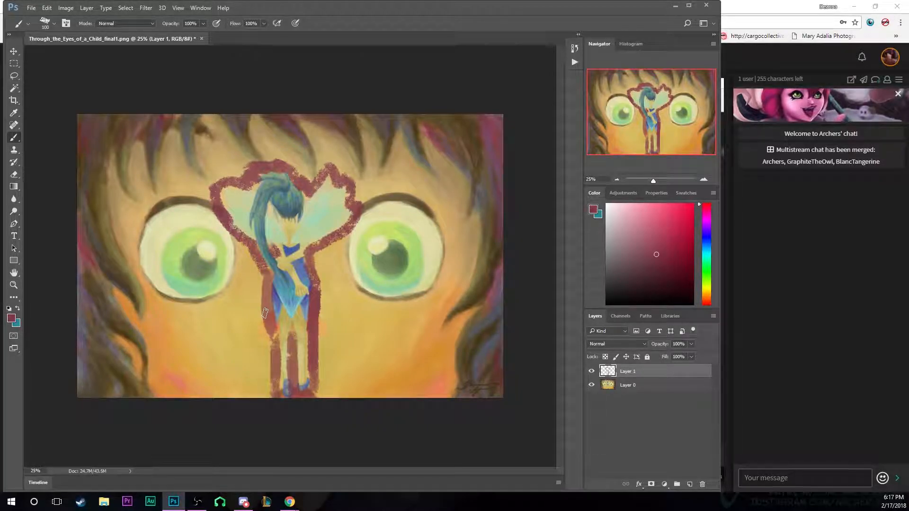
{"action": "key", "text": "ctrl+alt+z"}
{"action": "key", "text": "ctrl+alt+z"}
{"action": "key", "text": "ctrl+alt+z"}
{"action": "key", "text": "ctrl+alt+z"}
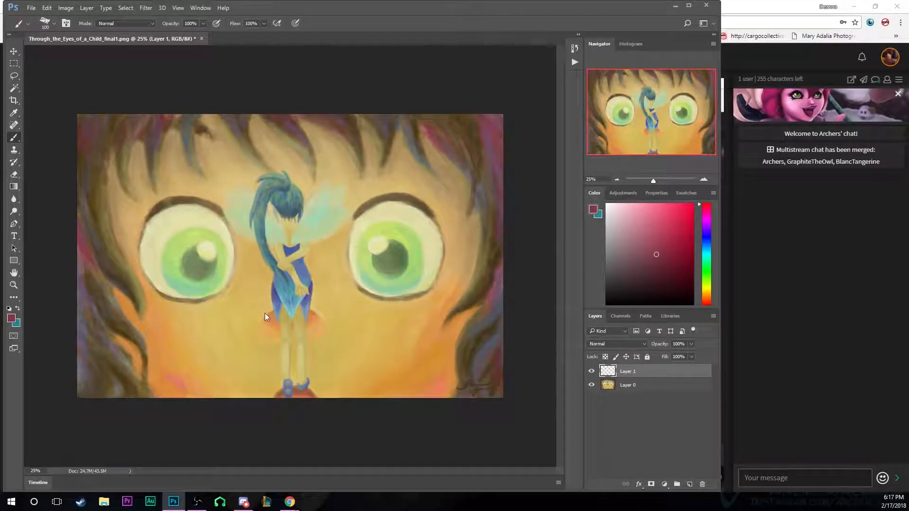
Add a Gradient Map adjustment layer on top of the layer stack
{"action": "left_click", "coordinate": [592, 372]}
{"action": "left_click", "coordinate": [591, 373]}
{"action": "left_click", "coordinate": [623, 193]}
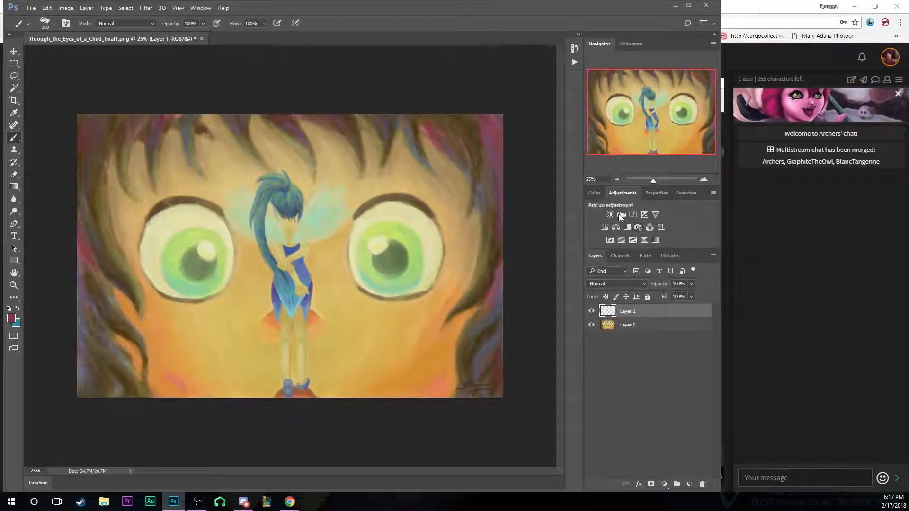
{"action": "left_click", "coordinate": [655, 240]}
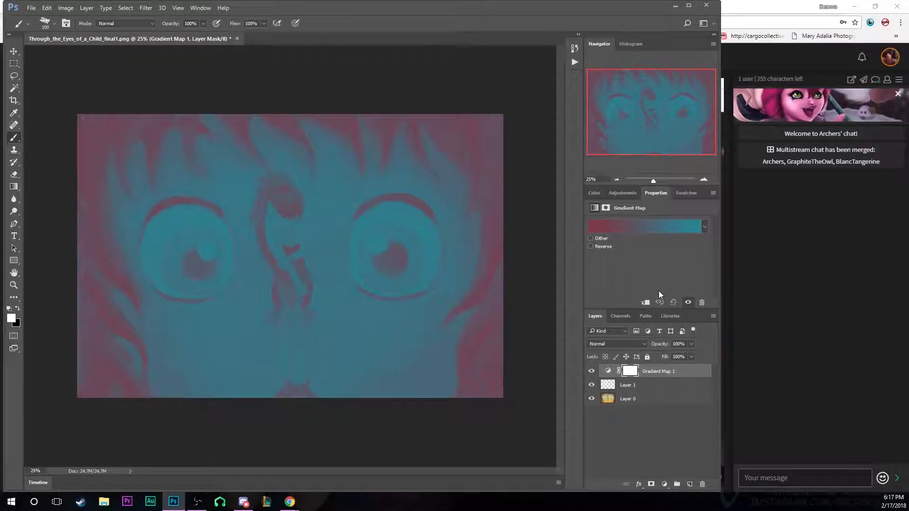
Apply the purple-to-orange preset gradient to the Gradient Map
{"action": "key", "text": "i"}
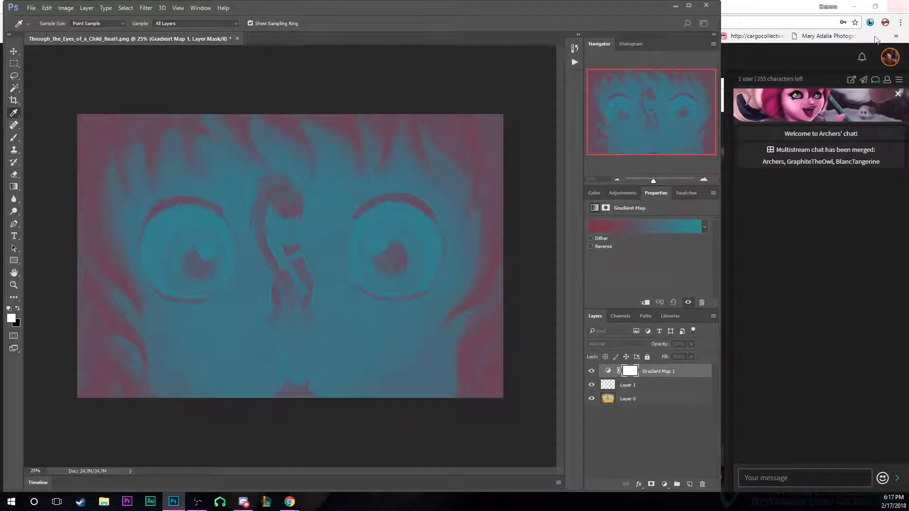
{"action": "left_click", "coordinate": [647, 226]}
{"action": "left_click_drag", "start_coordinate": [742, 181], "coordinate": [298, 141]}
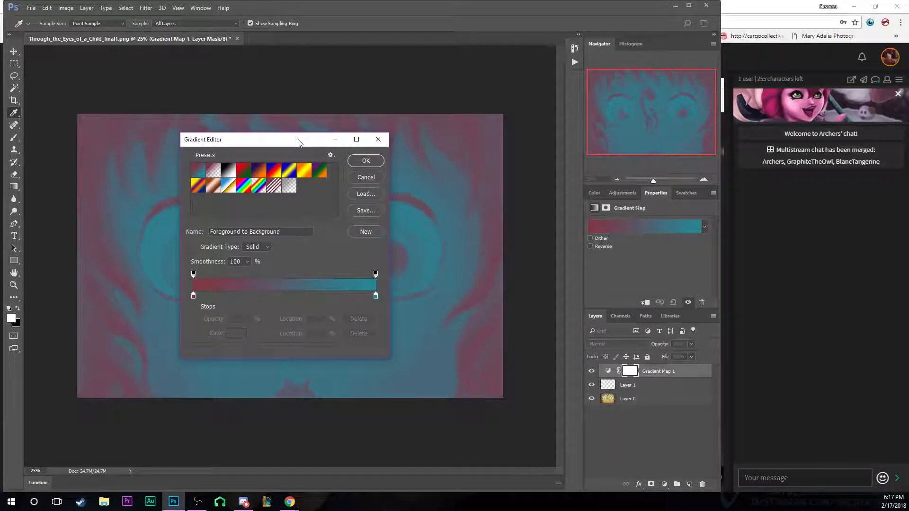
{"action": "mouse_move", "coordinate": [262, 174]}
{"action": "left_mouse_down"}
{"action": "mouse_move", "coordinate": [280, 210]}
{"action": "mouse_move", "coordinate": [369, 162]}
{"action": "left_mouse_up"}
{"action": "left_click", "coordinate": [366, 161]}
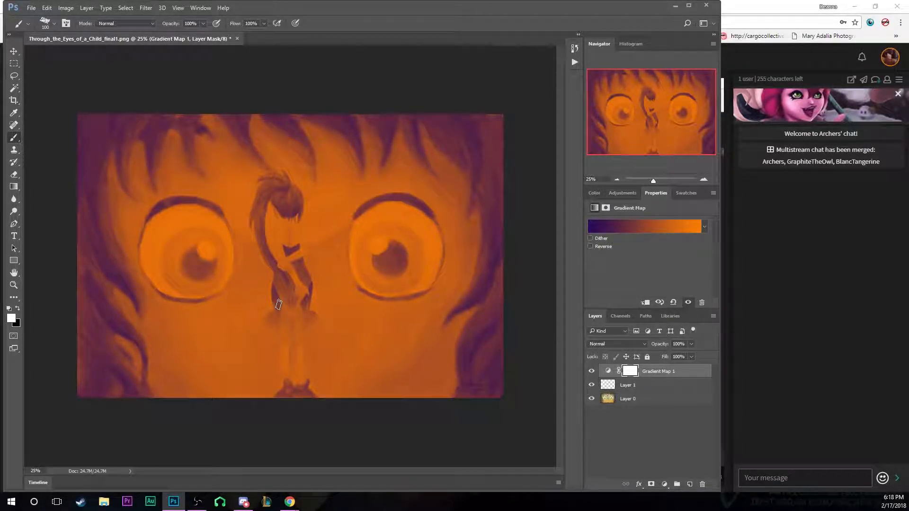
Move the Gradient Map layer below Layer 1 and hide Layer 1
{"action": "left_click_drag", "start_coordinate": [608, 372], "coordinate": [600, 394]}
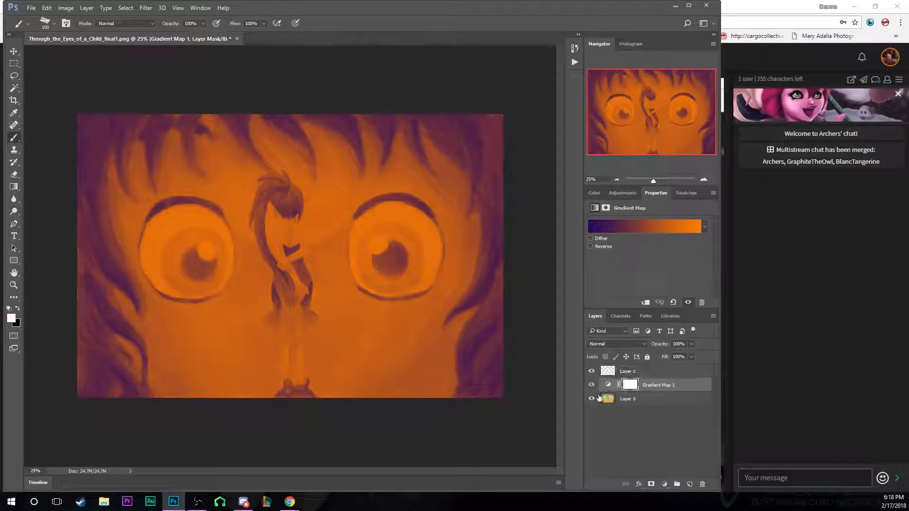
{"action": "left_click", "coordinate": [601, 373]}
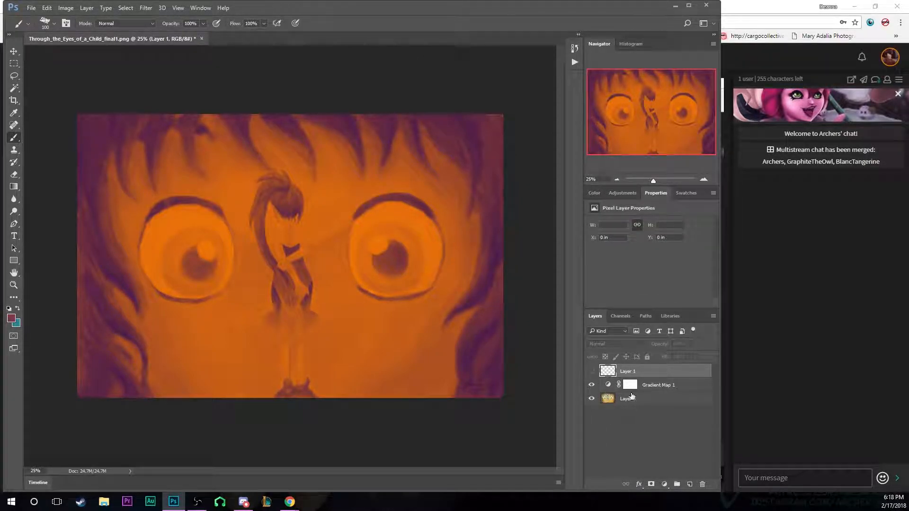
Set the Gradient Map layer's blend mode to Soft Light and compare the painting with and without it
{"action": "left_click", "coordinate": [609, 388]}
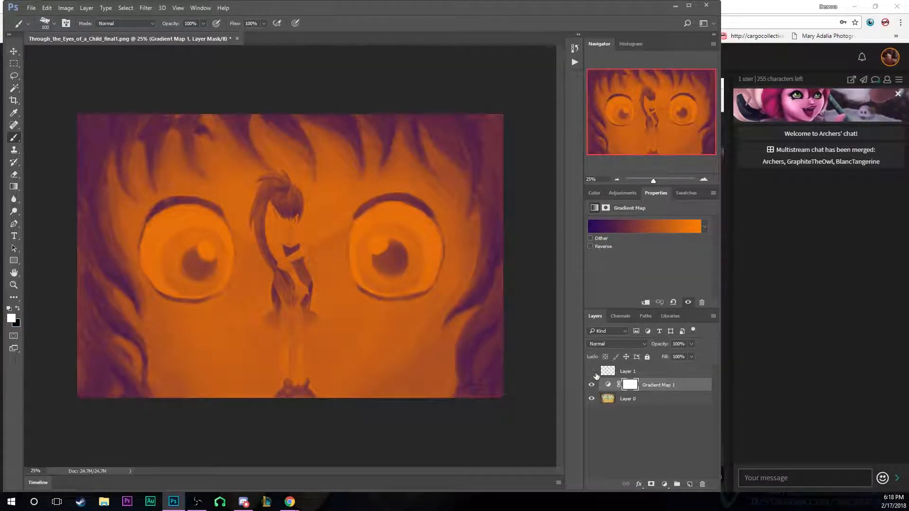
{"action": "left_click", "coordinate": [613, 344]}
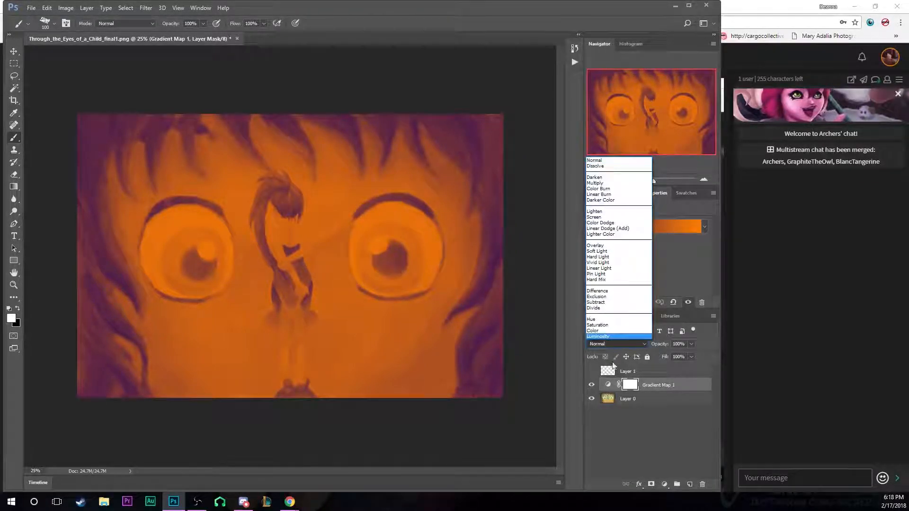
{"action": "left_click", "coordinate": [595, 251]}
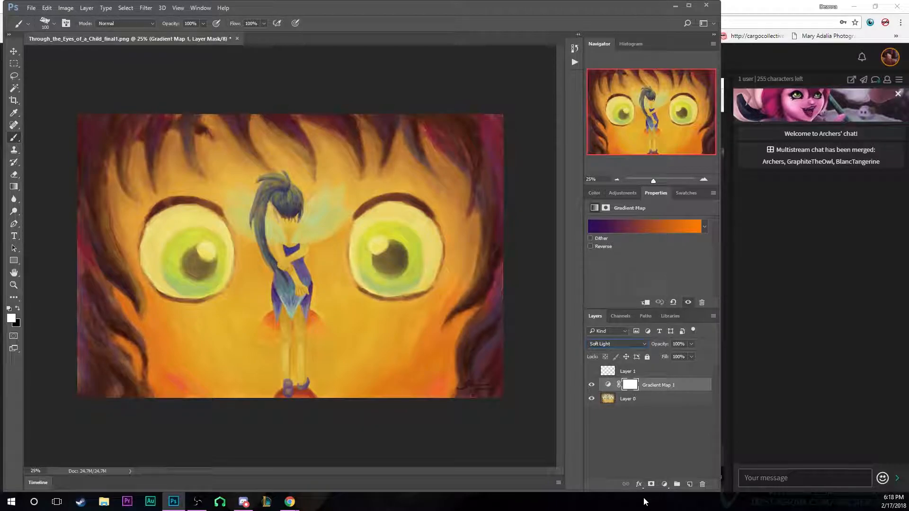
{"action": "left_click", "coordinate": [590, 388]}
{"action": "left_click", "coordinate": [591, 387]}
{"action": "left_click", "coordinate": [591, 388]}
{"action": "left_click", "coordinate": [591, 387]}
Reduce the Gradient Map layer's fill to 40% and compare the painting with and without the effect
{"action": "left_click_drag", "start_coordinate": [665, 357], "coordinate": [637, 359]}
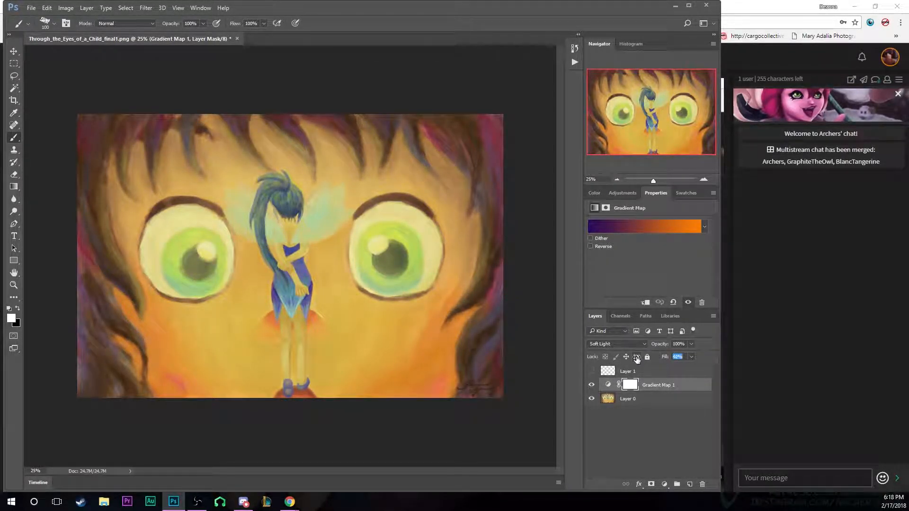
{"action": "left_click", "coordinate": [591, 385]}
{"action": "left_click", "coordinate": [591, 386]}
{"action": "left_click", "coordinate": [591, 386]}
{"action": "left_click", "coordinate": [591, 386]}
{"action": "left_click", "coordinate": [591, 386]}
{"action": "left_click", "coordinate": [591, 387]}
Show and select Layer 1, and choose a greyish blue foreground colour
{"action": "left_click", "coordinate": [592, 371]}
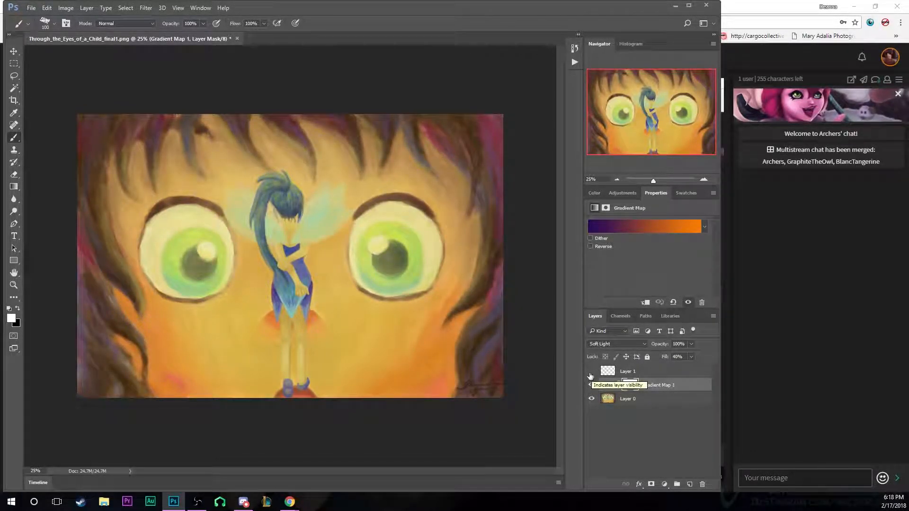
{"action": "left_click", "coordinate": [608, 375]}
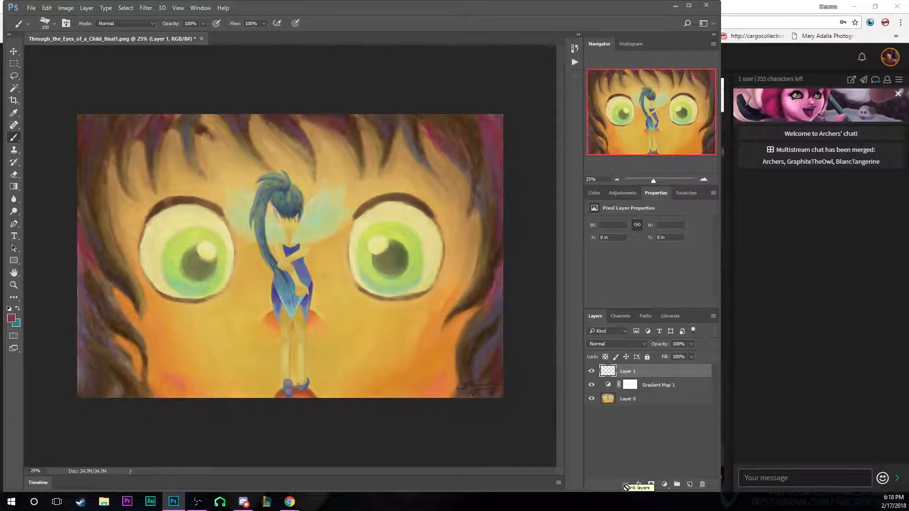
{"action": "left_click", "coordinate": [594, 193]}
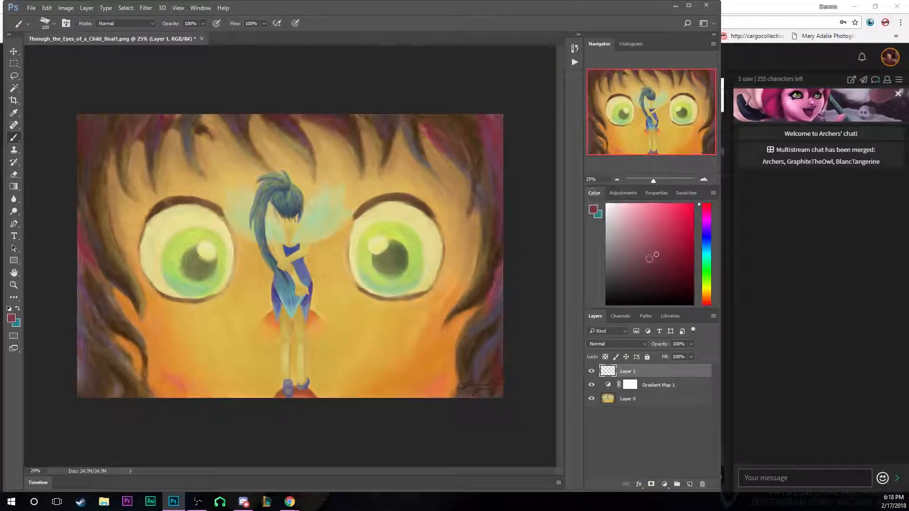
{"action": "mouse_move", "coordinate": [707, 250]}
{"action": "left_mouse_down"}
{"action": "mouse_move", "coordinate": [706, 235]}
{"action": "mouse_move", "coordinate": [705, 245]}
{"action": "left_mouse_up"}
{"action": "left_click", "coordinate": [631, 257]}
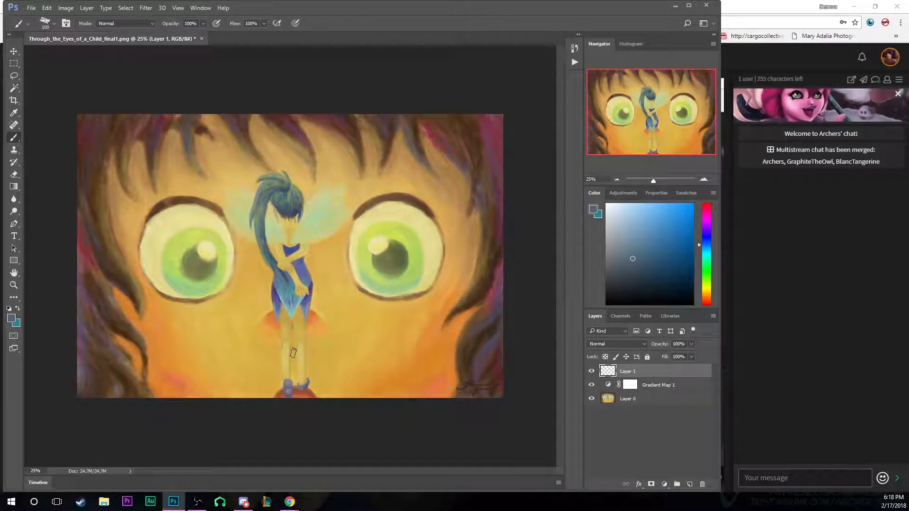
Sample foreground colours from the painting's orange skin, eye and dark hair
{"action": "left_click", "coordinate": [427, 370], "text": "alt"}
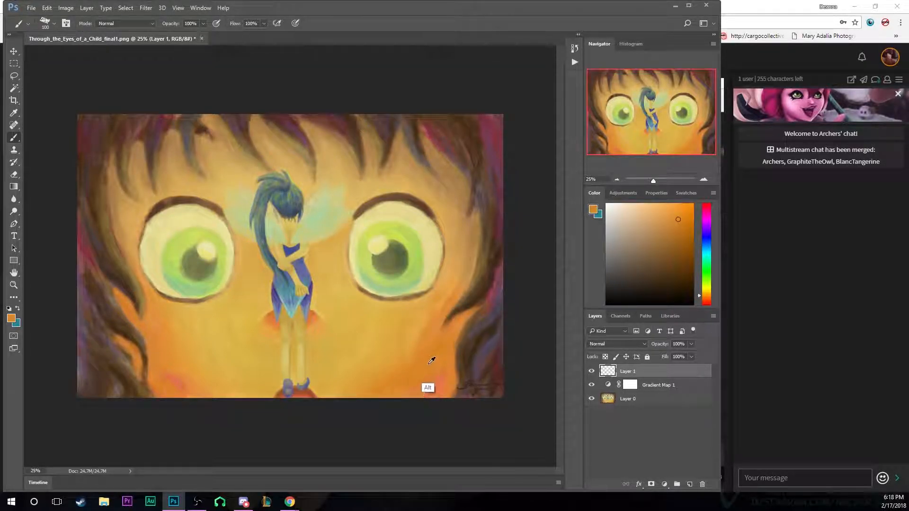
{"action": "left_click", "coordinate": [391, 319], "text": "alt"}
{"action": "left_click", "coordinate": [355, 290], "text": "alt"}
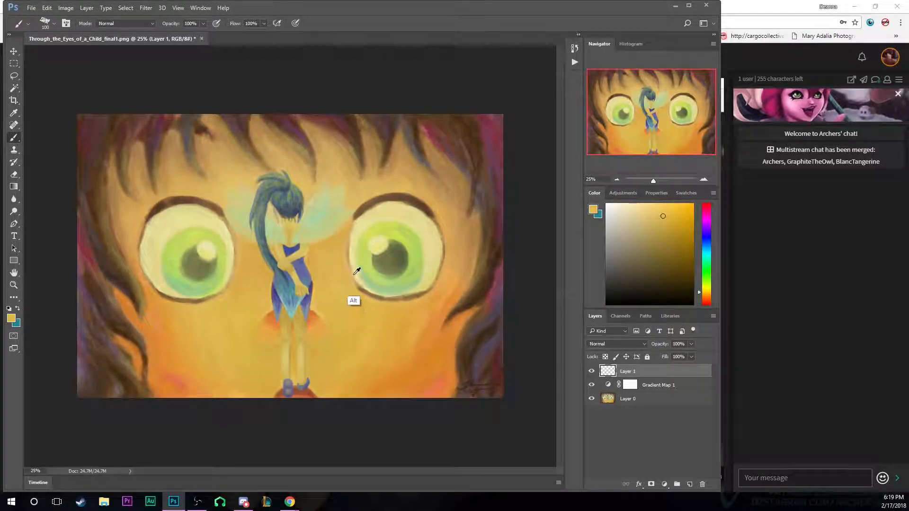
{"action": "left_click", "coordinate": [365, 246], "text": "alt"}
{"action": "left_click", "coordinate": [394, 262], "text": "alt"}
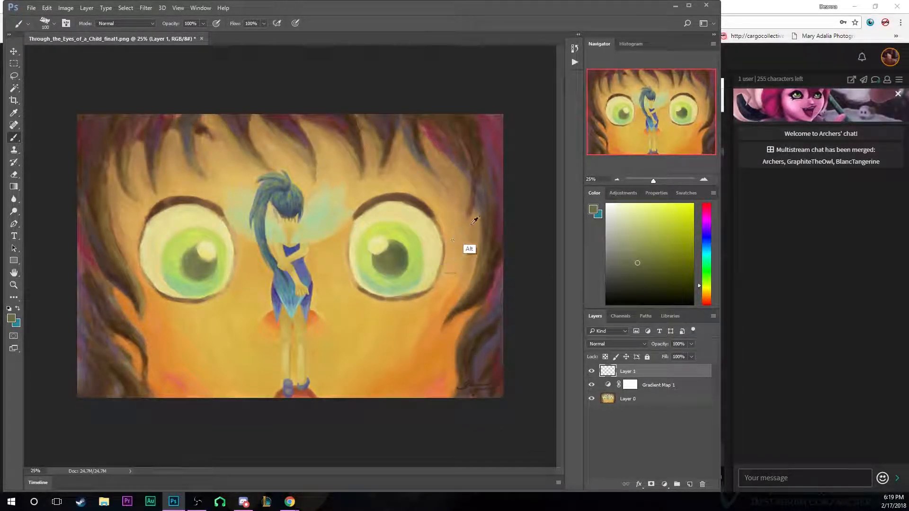
{"action": "left_click", "coordinate": [491, 140], "text": "alt"}
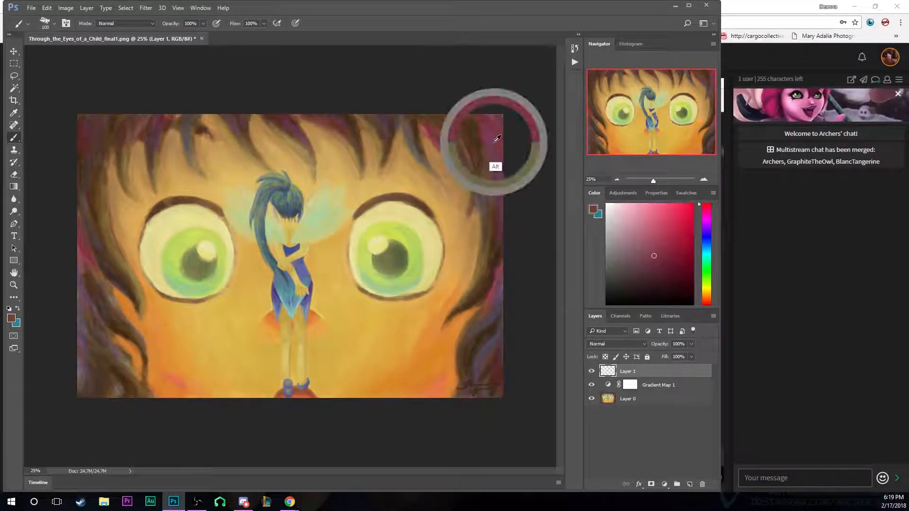
{"action": "left_click", "coordinate": [473, 136], "text": "alt"}
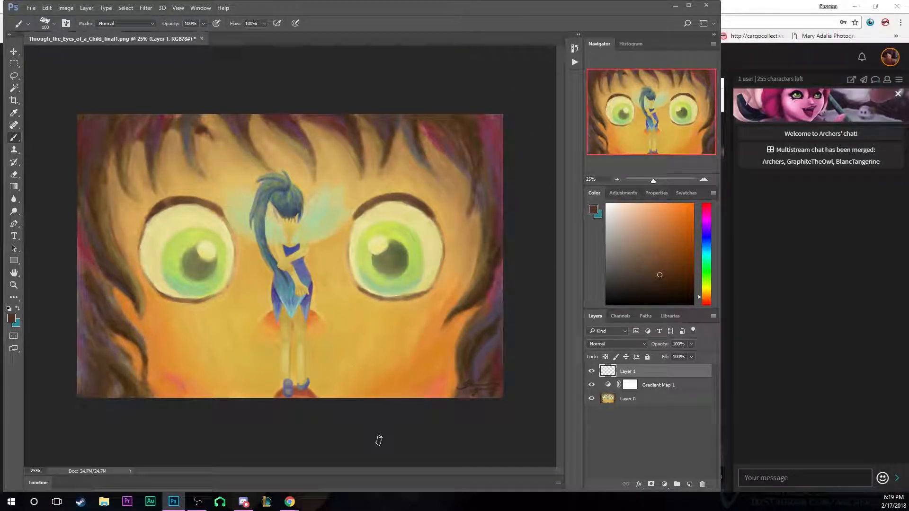
Choose a muted greyish red foreground colour for painting on Layer 1
{"action": "left_click", "coordinate": [709, 302]}
{"action": "left_click", "coordinate": [634, 262]}
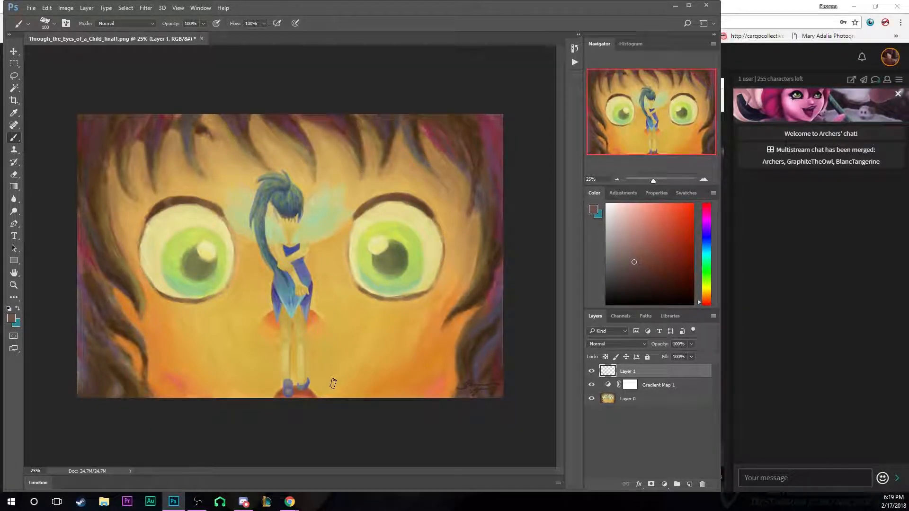
{"action": "left_click", "coordinate": [592, 372]}
{"action": "left_click", "coordinate": [592, 372]}
{"action": "left_click", "coordinate": [592, 372]}
{"action": "left_click", "coordinate": [624, 266]}
Paint greyish red over the upper right part of the painting on Layer 1 with the textured brush at 480 px
{"action": "left_click", "coordinate": [44, 22]}
{"action": "left_click_drag", "start_coordinate": [91, 52], "coordinate": [129, 75]}
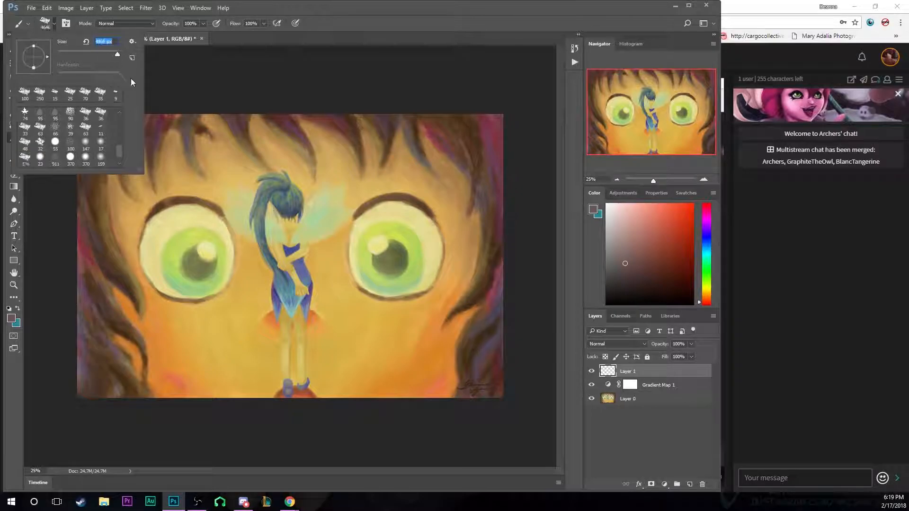
{"action": "type", "text": "480"}
{"action": "key", "text": "Return"}
{"action": "mouse_move", "coordinate": [472, 134]}
{"action": "left_mouse_down"}
{"action": "mouse_move", "coordinate": [468, 185]}
{"action": "mouse_move", "coordinate": [372, 101]}
{"action": "mouse_move", "coordinate": [460, 306]}
{"action": "mouse_move", "coordinate": [234, 97]}
{"action": "mouse_move", "coordinate": [229, 116]}
{"action": "mouse_move", "coordinate": [477, 375]}
{"action": "mouse_move", "coordinate": [215, 187]}
{"action": "mouse_move", "coordinate": [426, 340]}
{"action": "mouse_move", "coordinate": [227, 142]}
{"action": "mouse_move", "coordinate": [116, 237]}
{"action": "mouse_move", "coordinate": [137, 160]}
{"action": "left_mouse_up"}
{"action": "mouse_move", "coordinate": [120, 236]}
{"action": "left_mouse_down"}
{"action": "mouse_move", "coordinate": [138, 214]}
{"action": "mouse_move", "coordinate": [251, 294]}
{"action": "left_mouse_up"}
Cover the whole canvas on Layer 1 with the greyish red using a hard round brush at 5000 px
{"action": "left_click", "coordinate": [46, 23]}
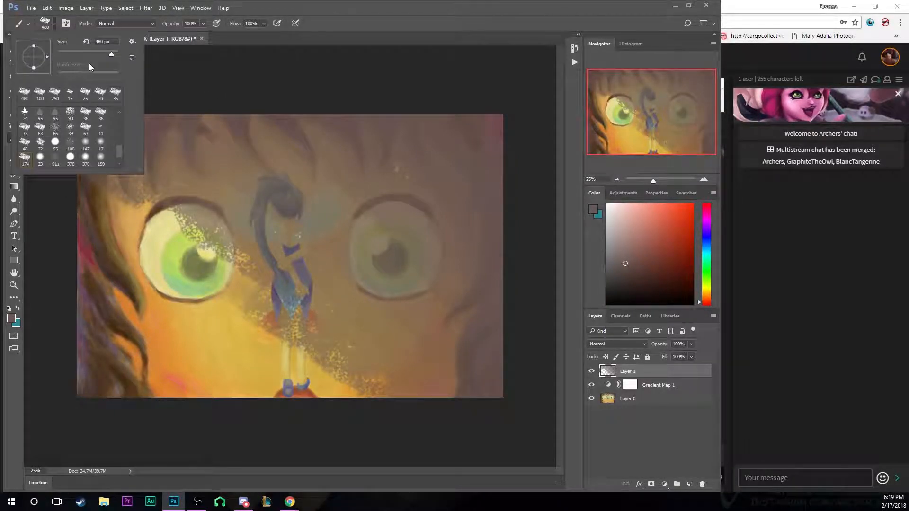
{"action": "scroll", "coordinate": [122, 148], "scroll_direction": "up", "scroll_amount": 10}
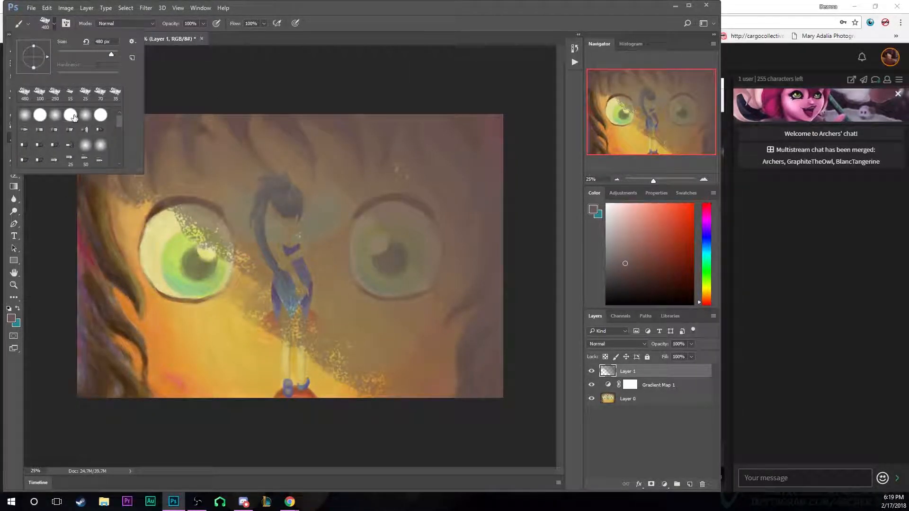
{"action": "left_click_drag", "start_coordinate": [114, 54], "coordinate": [130, 52]}
{"action": "left_click_drag", "start_coordinate": [335, 188], "coordinate": [30, 241]}
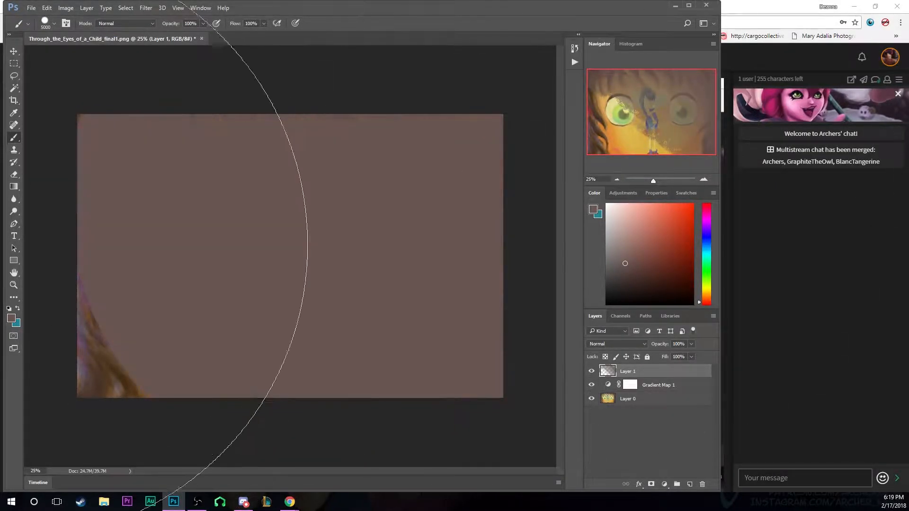
Switch back to the 174 px textured brush and compare the painting with and without Layer 1
{"action": "left_click", "coordinate": [54, 24]}
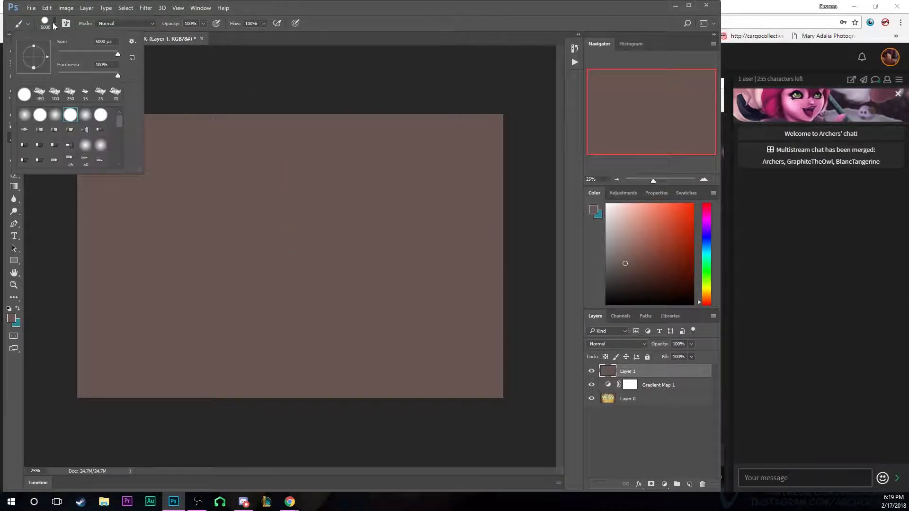
{"action": "scroll", "coordinate": [94, 149], "scroll_direction": "down", "scroll_amount": 4}
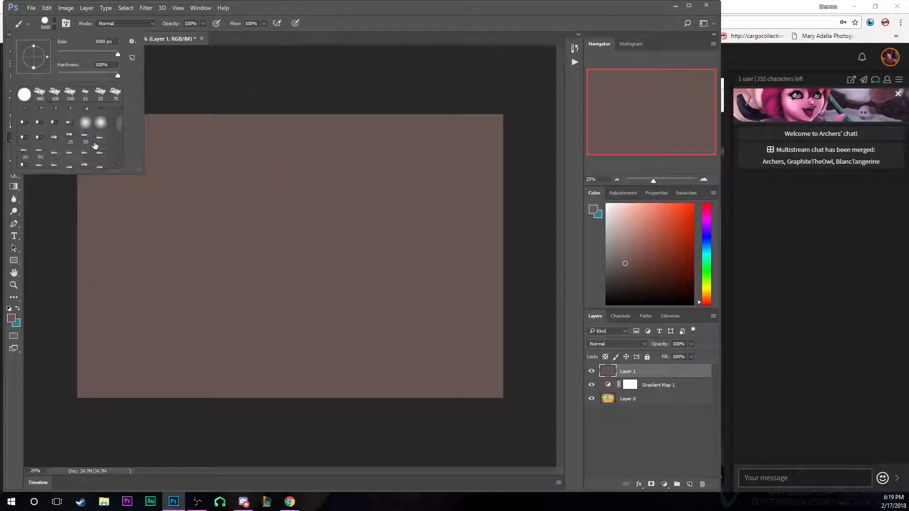
{"action": "left_click_drag", "start_coordinate": [120, 132], "coordinate": [122, 171]}
{"action": "left_click", "coordinate": [25, 143]}
{"action": "left_click", "coordinate": [245, 75]}
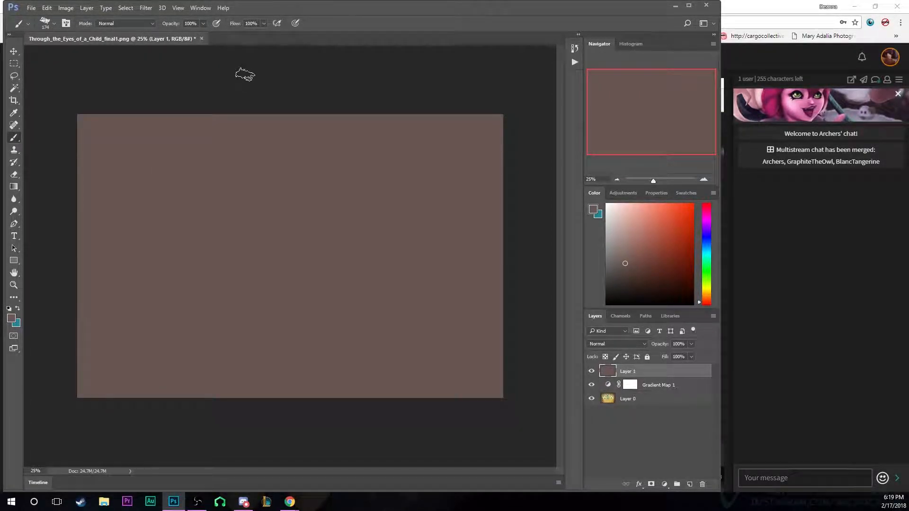
{"action": "left_click", "coordinate": [592, 372]}
{"action": "left_click", "coordinate": [592, 371]}
Try the Soft Light, Screen and Color Burn blend modes on Layer 1
{"action": "left_click", "coordinate": [601, 345]}
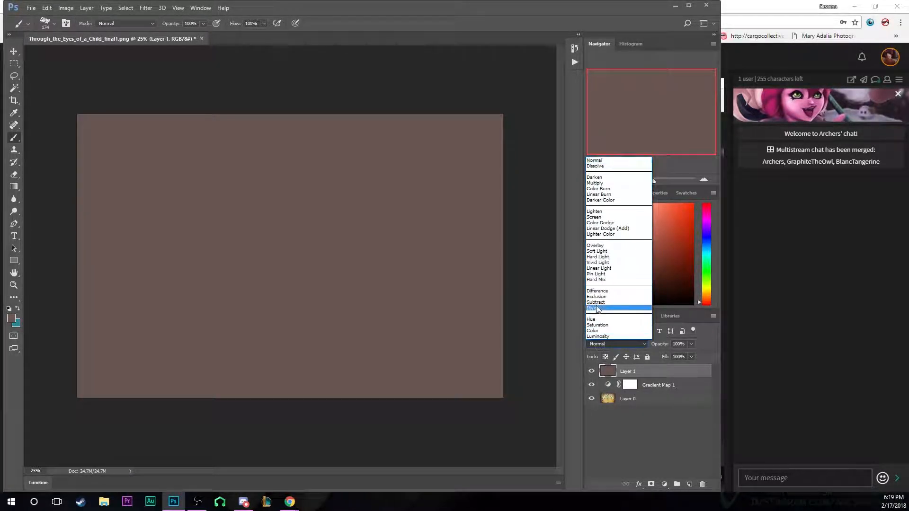
{"action": "left_click", "coordinate": [596, 251]}
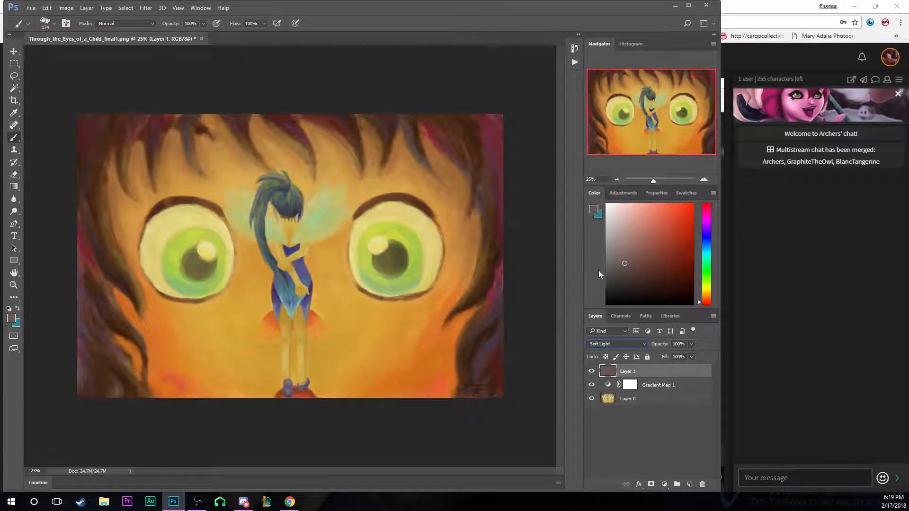
{"action": "left_click", "coordinate": [610, 345]}
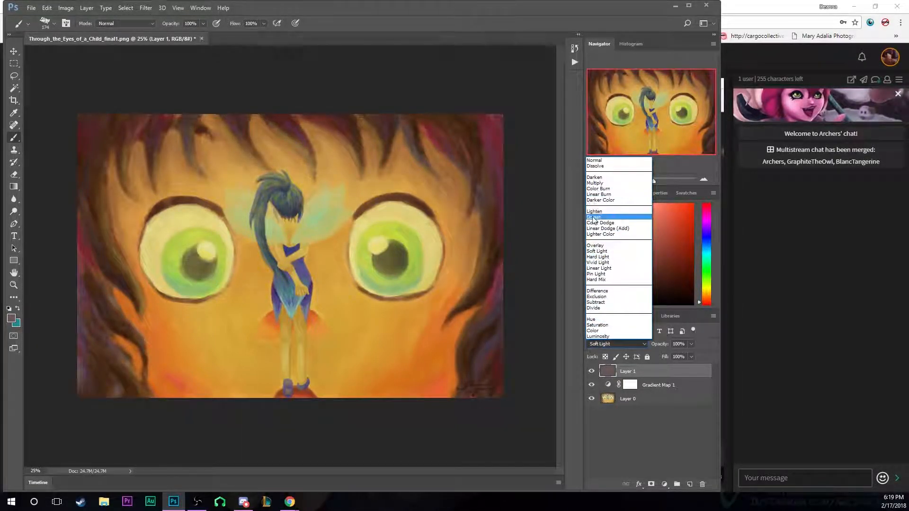
{"action": "left_click", "coordinate": [599, 239]}
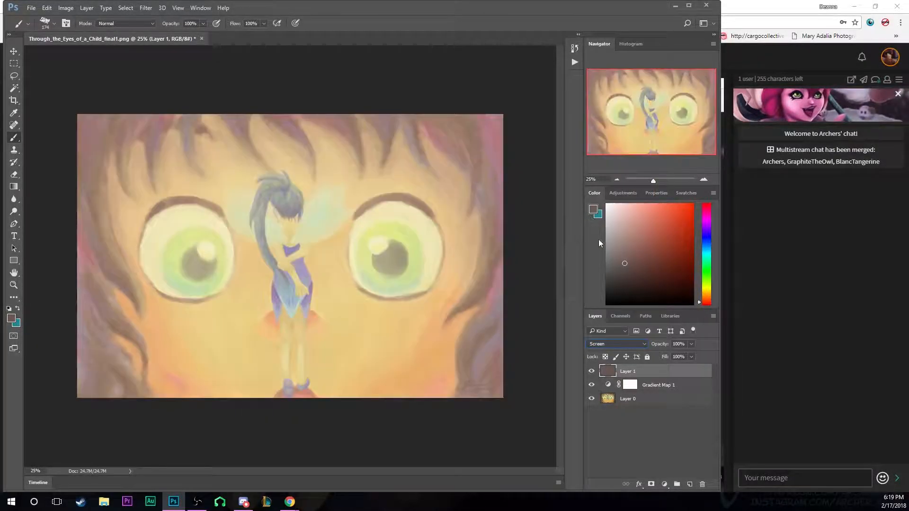
{"action": "left_click", "coordinate": [604, 344]}
{"action": "left_click", "coordinate": [595, 180]}
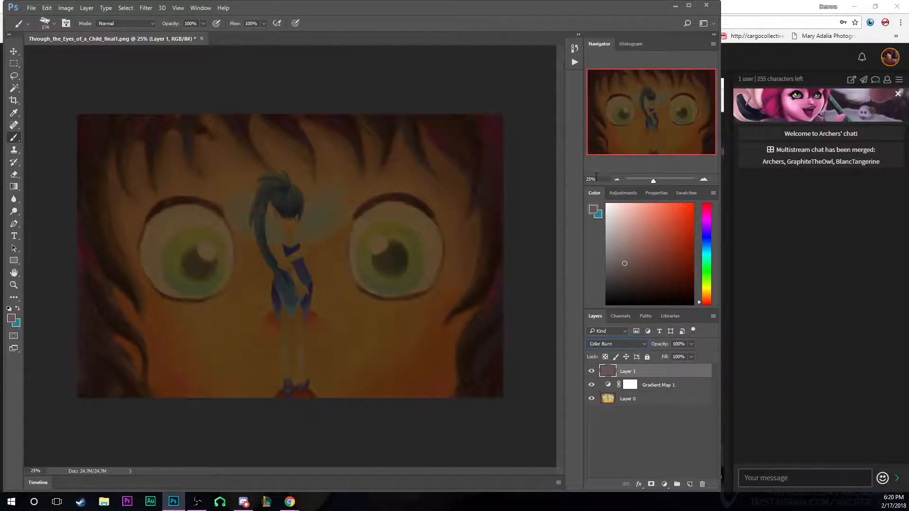
Preview the effect of Layer 1's further blend modes one by one, from Linear Burn to Subtract
{"action": "key", "text": "Down"}
{"action": "key", "text": "Down"}
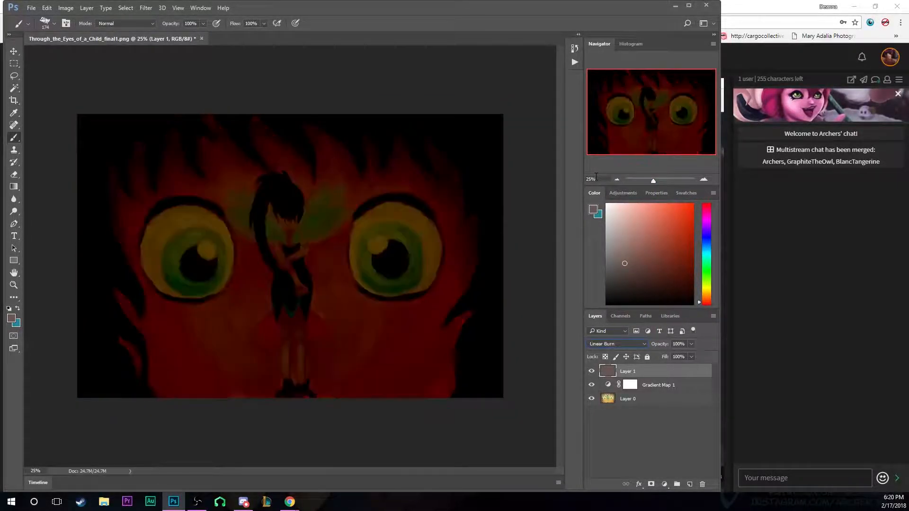
{"action": "key", "text": "Down"}
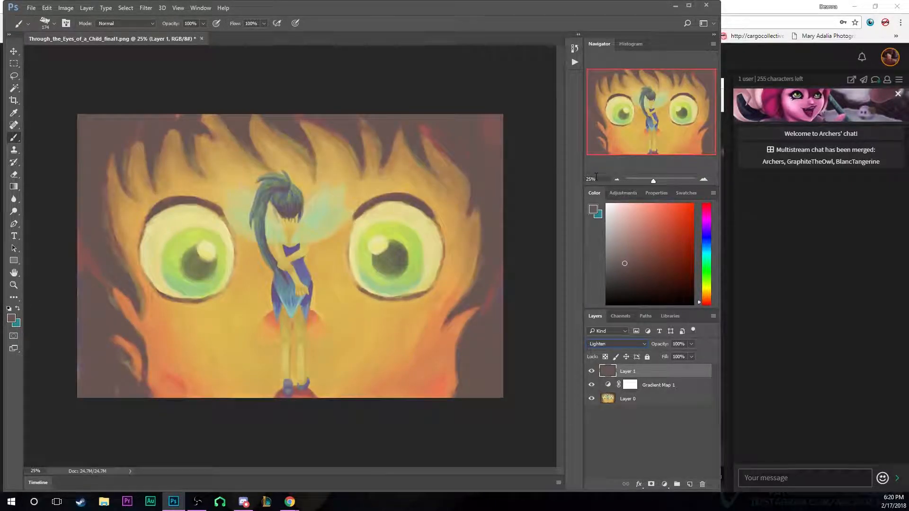
{"action": "key", "text": "Down"}
{"action": "key", "text": "Down"}
{"action": "key", "text": "Down"}
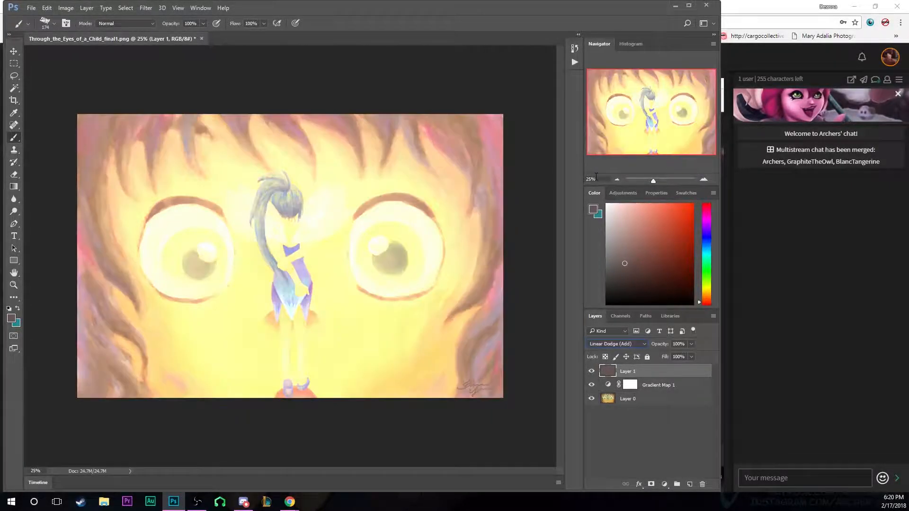
{"action": "key", "text": "Down"}
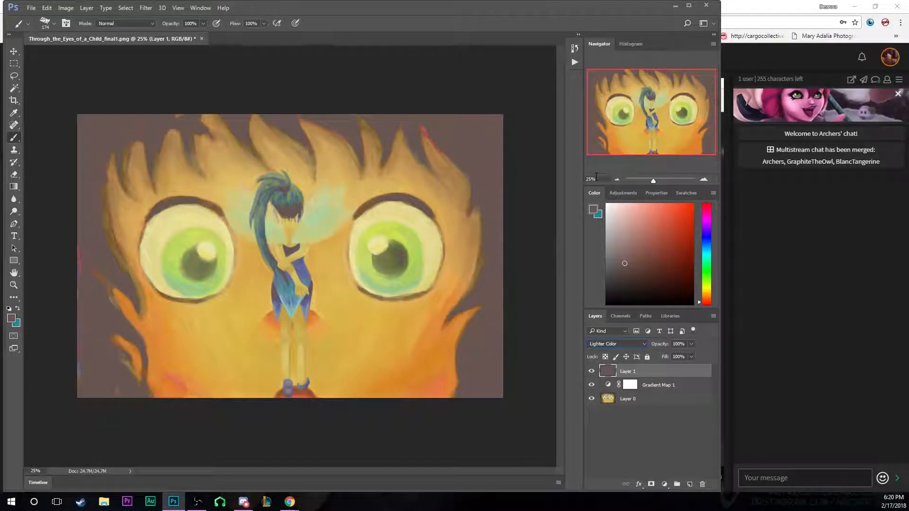
{"action": "key", "text": "Down"}
{"action": "key", "text": "Down"}
{"action": "key", "text": "Down"}
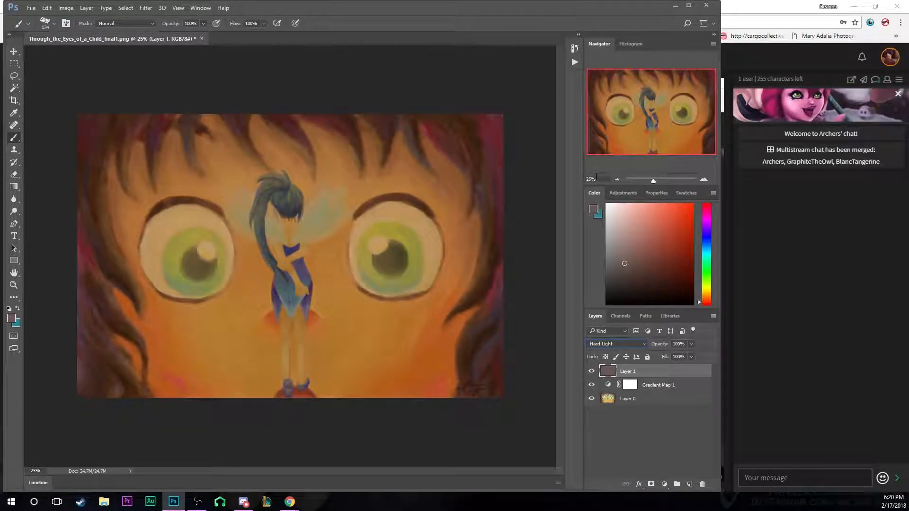
{"action": "key", "text": "Down"}
{"action": "key", "text": "Down"}
{"action": "key", "text": "Down"}
{"action": "key", "text": "Down"}
{"action": "key", "text": "Down"}
{"action": "key", "text": "Down"}
{"action": "key", "text": "Up"}
{"action": "key", "text": "Down"}
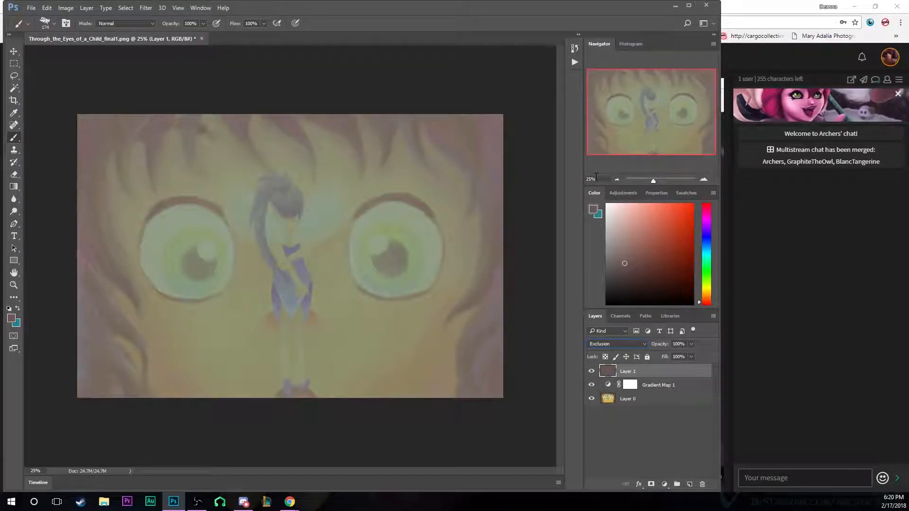
{"action": "key", "text": "Down"}
{"action": "key", "text": "Down"}
{"action": "key", "text": "Down"}
{"action": "key", "text": "Down"}
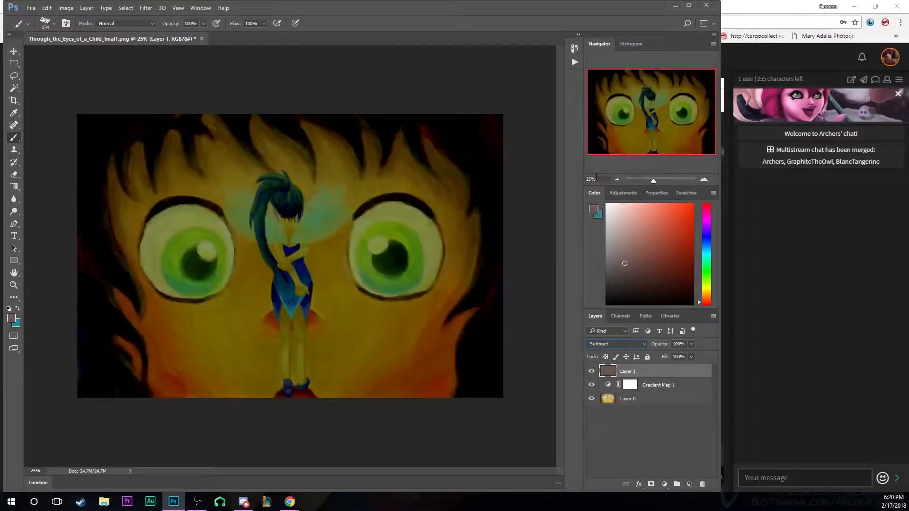
Go back through the blend modes and set Layer 1 to Hard Light
{"action": "key", "text": "Up"}
{"action": "key", "text": "Up"}
{"action": "key", "text": "Up"}
{"action": "key", "text": "Up"}
{"action": "key", "text": "Up"}
{"action": "key", "text": "Up"}
{"action": "key", "text": "Up"}
{"action": "key", "text": "Up"}
{"action": "key", "text": "Up"}
{"action": "key", "text": "Up"}
{"action": "key", "text": "Up"}
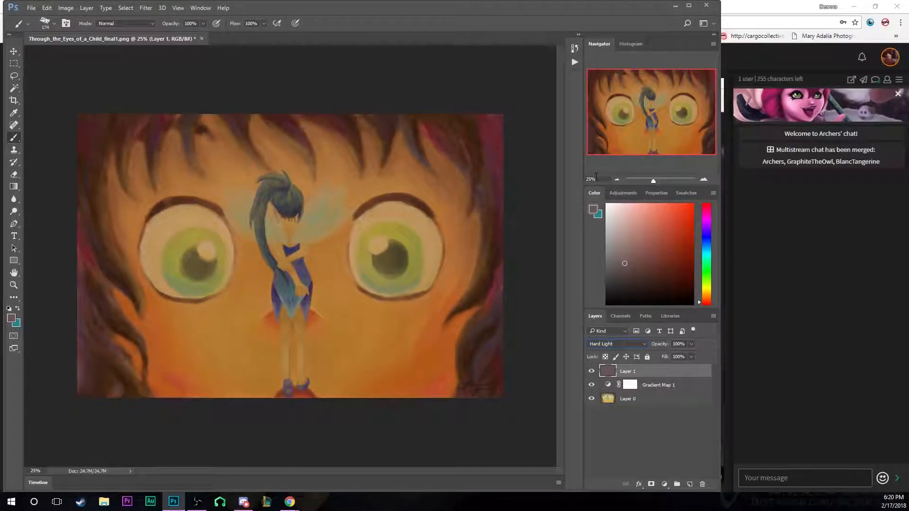
Reduce Layer 1's fill to 42% and compare the painting with and without the layer
{"action": "left_click_drag", "start_coordinate": [662, 360], "coordinate": [637, 362]}
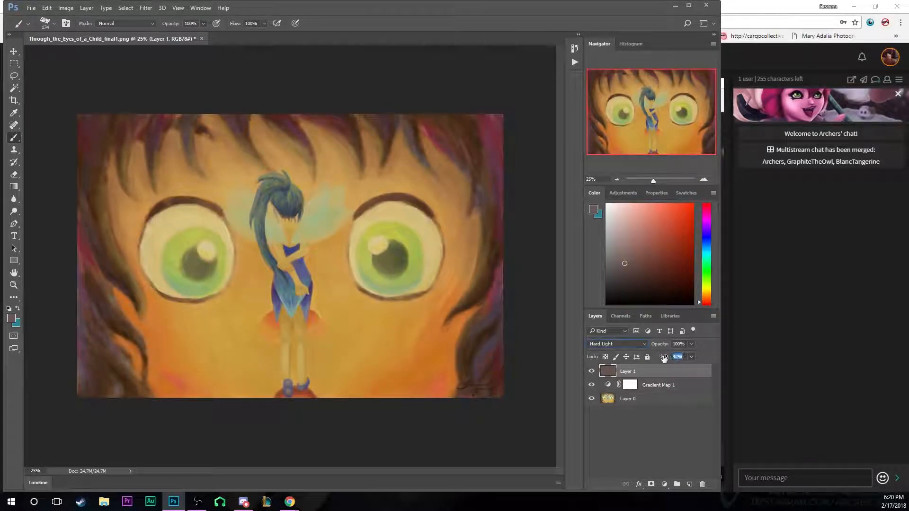
{"action": "left_click", "coordinate": [591, 372]}
{"action": "left_click", "coordinate": [591, 372]}
{"action": "left_click", "coordinate": [591, 372]}
{"action": "left_click", "coordinate": [592, 372]}
Erase Layer 1 over the fairy's blue hair with a textured eraser reduced to 90 px
{"action": "left_click", "coordinate": [704, 180]}
{"action": "left_click", "coordinate": [704, 180]}
{"action": "left_click", "coordinate": [704, 180]}
{"action": "left_click_drag", "start_coordinate": [658, 130], "coordinate": [650, 108]}
{"action": "left_click", "coordinate": [11, 175]}
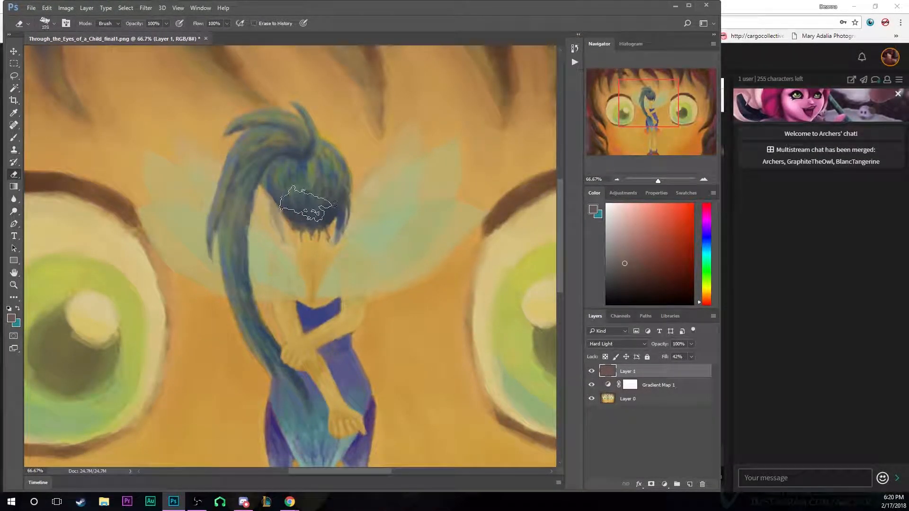
{"action": "key", "text": "bracketleft"}
{"action": "key", "text": "bracketleft"}
{"action": "key", "text": "bracketleft"}
{"action": "key", "text": "bracketleft"}
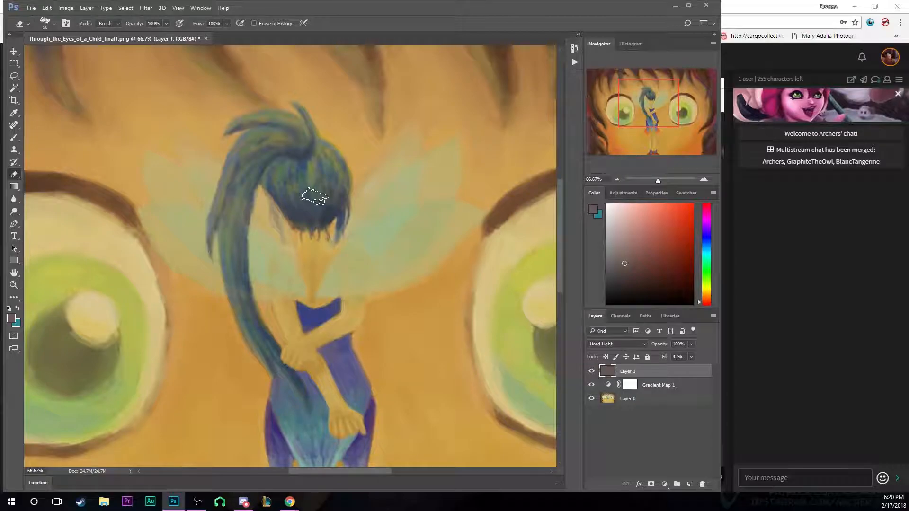
{"action": "mouse_move", "coordinate": [315, 196]}
{"action": "left_mouse_down"}
{"action": "mouse_move", "coordinate": [342, 208]}
{"action": "mouse_move", "coordinate": [321, 166]}
{"action": "mouse_move", "coordinate": [322, 180]}
{"action": "mouse_move", "coordinate": [318, 152]}
{"action": "mouse_move", "coordinate": [306, 201]}
{"action": "mouse_move", "coordinate": [311, 156]}
{"action": "mouse_move", "coordinate": [311, 219]}
{"action": "mouse_move", "coordinate": [319, 159]}
{"action": "mouse_move", "coordinate": [307, 155]}
{"action": "mouse_move", "coordinate": [299, 169]}
{"action": "mouse_move", "coordinate": [312, 221]}
{"action": "mouse_move", "coordinate": [291, 151]}
{"action": "mouse_move", "coordinate": [317, 220]}
{"action": "mouse_move", "coordinate": [294, 163]}
{"action": "left_mouse_up"}
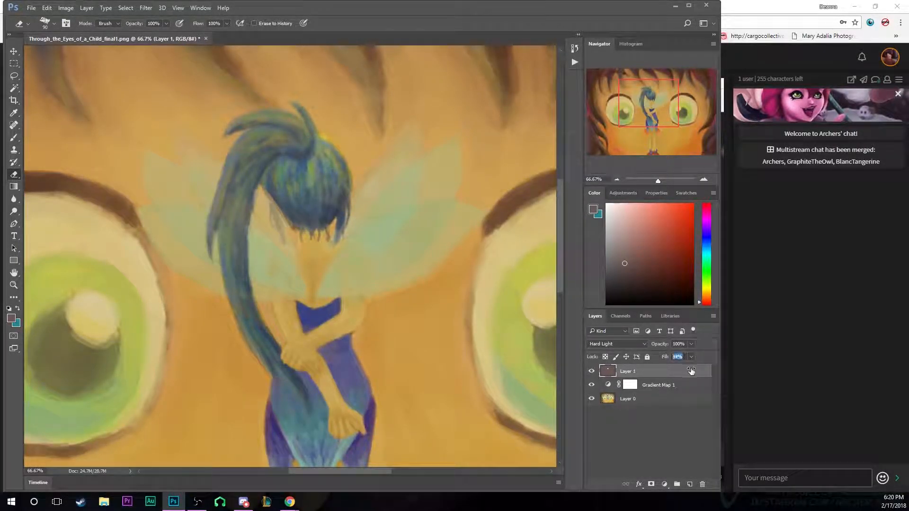
Raise Layer 1's fill to 100% and erase it over the fairy's face, hair and right wing with a smaller eraser
{"action": "left_click_drag", "start_coordinate": [691, 371], "coordinate": [698, 373]}
{"action": "mouse_move", "coordinate": [320, 236]}
{"action": "left_mouse_down"}
{"action": "mouse_move", "coordinate": [316, 207]}
{"action": "mouse_move", "coordinate": [305, 304]}
{"action": "mouse_move", "coordinate": [312, 250]}
{"action": "mouse_move", "coordinate": [320, 324]}
{"action": "mouse_move", "coordinate": [345, 284]}
{"action": "mouse_move", "coordinate": [320, 274]}
{"action": "mouse_move", "coordinate": [334, 315]}
{"action": "mouse_move", "coordinate": [328, 263]}
{"action": "mouse_move", "coordinate": [351, 265]}
{"action": "mouse_move", "coordinate": [368, 233]}
{"action": "mouse_move", "coordinate": [356, 248]}
{"action": "mouse_move", "coordinate": [432, 167]}
{"action": "mouse_move", "coordinate": [377, 213]}
{"action": "mouse_move", "coordinate": [434, 181]}
{"action": "mouse_move", "coordinate": [408, 215]}
{"action": "mouse_move", "coordinate": [406, 251]}
{"action": "mouse_move", "coordinate": [423, 202]}
{"action": "mouse_move", "coordinate": [355, 286]}
{"action": "mouse_move", "coordinate": [462, 221]}
{"action": "mouse_move", "coordinate": [412, 266]}
{"action": "mouse_move", "coordinate": [342, 287]}
{"action": "mouse_move", "coordinate": [446, 225]}
{"action": "mouse_move", "coordinate": [388, 251]}
{"action": "mouse_move", "coordinate": [435, 227]}
{"action": "mouse_move", "coordinate": [476, 222]}
{"action": "mouse_move", "coordinate": [348, 270]}
{"action": "mouse_move", "coordinate": [405, 237]}
{"action": "mouse_move", "coordinate": [369, 271]}
{"action": "mouse_move", "coordinate": [340, 275]}
{"action": "mouse_move", "coordinate": [394, 160]}
{"action": "mouse_move", "coordinate": [408, 165]}
{"action": "mouse_move", "coordinate": [409, 141]}
{"action": "mouse_move", "coordinate": [341, 274]}
{"action": "mouse_move", "coordinate": [388, 177]}
{"action": "mouse_move", "coordinate": [326, 272]}
{"action": "mouse_move", "coordinate": [402, 141]}
{"action": "mouse_move", "coordinate": [367, 221]}
{"action": "mouse_move", "coordinate": [408, 131]}
{"action": "mouse_move", "coordinate": [336, 247]}
{"action": "mouse_move", "coordinate": [398, 217]}
{"action": "left_mouse_up"}
{"action": "key", "text": "bracketleft"}
{"action": "key", "text": "bracketleft"}
{"action": "key", "text": "bracketleft"}
{"action": "mouse_move", "coordinate": [277, 254]}
{"action": "left_mouse_down"}
{"action": "mouse_move", "coordinate": [256, 244]}
{"action": "mouse_move", "coordinate": [293, 269]}
{"action": "mouse_move", "coordinate": [215, 213]}
{"action": "mouse_move", "coordinate": [297, 279]}
{"action": "mouse_move", "coordinate": [160, 160]}
{"action": "mouse_move", "coordinate": [260, 222]}
{"action": "mouse_move", "coordinate": [197, 157]}
{"action": "mouse_move", "coordinate": [219, 217]}
{"action": "mouse_move", "coordinate": [190, 146]}
{"action": "mouse_move", "coordinate": [217, 207]}
{"action": "mouse_move", "coordinate": [191, 151]}
{"action": "mouse_move", "coordinate": [272, 235]}
{"action": "mouse_move", "coordinate": [236, 200]}
{"action": "mouse_move", "coordinate": [232, 215]}
{"action": "mouse_move", "coordinate": [282, 258]}
{"action": "mouse_move", "coordinate": [266, 182]}
{"action": "mouse_move", "coordinate": [279, 194]}
{"action": "mouse_move", "coordinate": [263, 154]}
{"action": "mouse_move", "coordinate": [245, 198]}
{"action": "mouse_move", "coordinate": [267, 149]}
{"action": "mouse_move", "coordinate": [255, 169]}
{"action": "mouse_move", "coordinate": [248, 147]}
{"action": "mouse_move", "coordinate": [231, 179]}
{"action": "mouse_move", "coordinate": [232, 167]}
{"action": "mouse_move", "coordinate": [240, 150]}
{"action": "mouse_move", "coordinate": [233, 165]}
{"action": "mouse_move", "coordinate": [267, 139]}
{"action": "mouse_move", "coordinate": [304, 161]}
{"action": "mouse_move", "coordinate": [247, 138]}
{"action": "mouse_move", "coordinate": [289, 151]}
{"action": "mouse_move", "coordinate": [272, 144]}
{"action": "mouse_move", "coordinate": [266, 153]}
{"action": "mouse_move", "coordinate": [279, 176]}
{"action": "mouse_move", "coordinate": [304, 144]}
{"action": "mouse_move", "coordinate": [279, 115]}
{"action": "mouse_move", "coordinate": [259, 118]}
{"action": "mouse_move", "coordinate": [307, 150]}
{"action": "mouse_move", "coordinate": [247, 122]}
{"action": "mouse_move", "coordinate": [285, 130]}
{"action": "mouse_move", "coordinate": [235, 128]}
{"action": "mouse_move", "coordinate": [254, 114]}
{"action": "mouse_move", "coordinate": [307, 125]}
{"action": "mouse_move", "coordinate": [296, 103]}
{"action": "mouse_move", "coordinate": [315, 124]}
{"action": "left_mouse_up"}
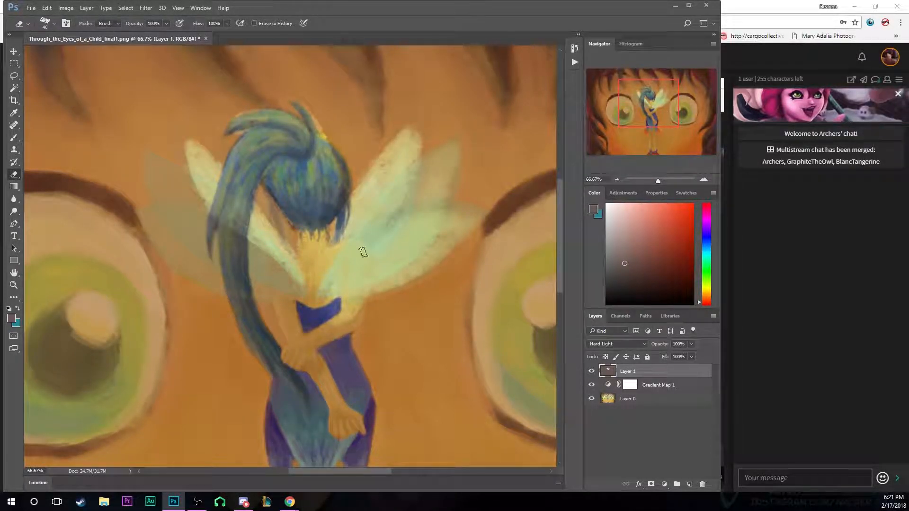
Check the whole painting, and erase Layer 1 over the fairy's left wing with an enlarged textured eraser
{"action": "left_click", "coordinate": [617, 180]}
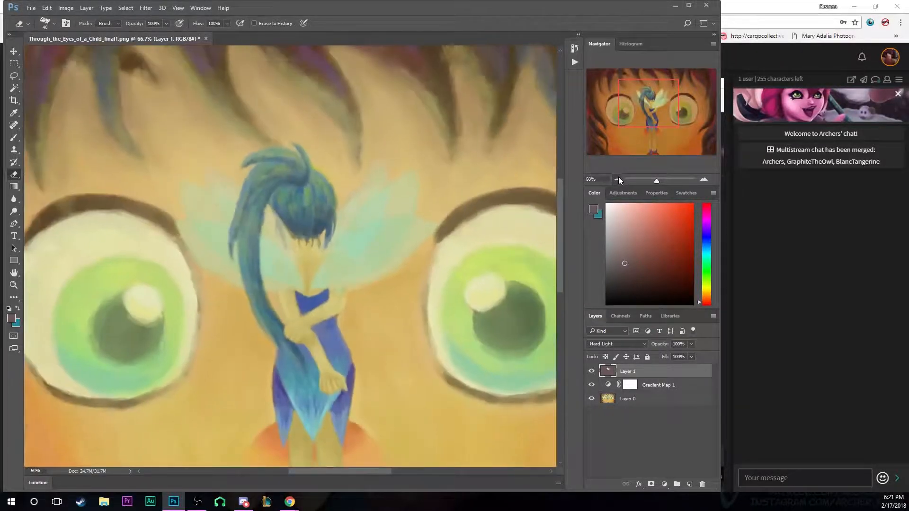
{"action": "left_click", "coordinate": [618, 179]}
{"action": "left_click", "coordinate": [618, 179]}
{"action": "left_click", "coordinate": [618, 179]}
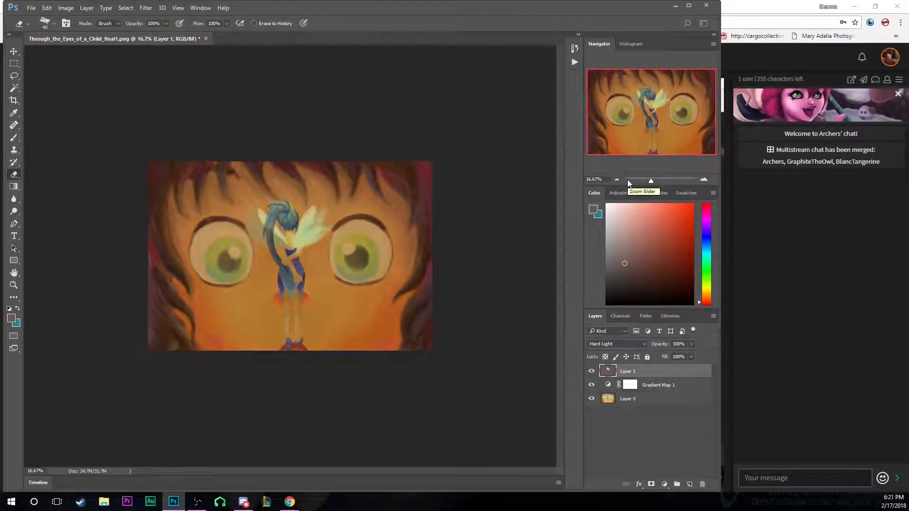
{"action": "left_click", "coordinate": [705, 180]}
{"action": "left_click", "coordinate": [705, 180]}
{"action": "left_click", "coordinate": [705, 180]}
{"action": "left_click", "coordinate": [705, 180]}
{"action": "left_click", "coordinate": [704, 179]}
{"action": "left_click_drag", "start_coordinate": [652, 117], "coordinate": [647, 101]}
{"action": "key", "text": "bracketright"}
{"action": "key", "text": "bracketright"}
{"action": "key", "text": "bracketright"}
{"action": "key", "text": "bracketright"}
{"action": "key", "text": "bracketright"}
{"action": "mouse_move", "coordinate": [184, 169]}
{"action": "left_mouse_down"}
{"action": "mouse_move", "coordinate": [119, 138]}
{"action": "mouse_move", "coordinate": [177, 165]}
{"action": "mouse_move", "coordinate": [141, 187]}
{"action": "mouse_move", "coordinate": [150, 184]}
{"action": "mouse_move", "coordinate": [198, 239]}
{"action": "mouse_move", "coordinate": [156, 190]}
{"action": "mouse_move", "coordinate": [248, 245]}
{"action": "mouse_move", "coordinate": [338, 308]}
{"action": "mouse_move", "coordinate": [340, 320]}
{"action": "mouse_move", "coordinate": [276, 289]}
{"action": "mouse_move", "coordinate": [281, 278]}
{"action": "mouse_move", "coordinate": [358, 293]}
{"action": "mouse_move", "coordinate": [366, 285]}
{"action": "mouse_move", "coordinate": [345, 261]}
{"action": "mouse_move", "coordinate": [348, 249]}
{"action": "mouse_move", "coordinate": [348, 273]}
{"action": "mouse_move", "coordinate": [316, 259]}
{"action": "mouse_move", "coordinate": [341, 293]}
{"action": "mouse_move", "coordinate": [209, 141]}
{"action": "mouse_move", "coordinate": [339, 294]}
{"action": "mouse_move", "coordinate": [242, 184]}
{"action": "mouse_move", "coordinate": [351, 284]}
{"action": "mouse_move", "coordinate": [275, 309]}
{"action": "mouse_move", "coordinate": [350, 330]}
{"action": "mouse_move", "coordinate": [213, 290]}
{"action": "mouse_move", "coordinate": [128, 227]}
{"action": "mouse_move", "coordinate": [212, 295]}
{"action": "mouse_move", "coordinate": [318, 322]}
{"action": "mouse_move", "coordinate": [198, 281]}
{"action": "mouse_move", "coordinate": [145, 233]}
{"action": "mouse_move", "coordinate": [323, 332]}
{"action": "mouse_move", "coordinate": [352, 330]}
{"action": "mouse_move", "coordinate": [193, 276]}
{"action": "mouse_move", "coordinate": [109, 208]}
{"action": "mouse_move", "coordinate": [158, 267]}
{"action": "mouse_move", "coordinate": [287, 309]}
{"action": "left_mouse_up"}
Clean up the erased lower edge of the fairy's left wing on Layer 1 with a 35 px eraser
{"action": "key", "text": "bracketleft"}
{"action": "key", "text": "bracketleft"}
{"action": "key", "text": "bracketleft"}
{"action": "key", "text": "bracketleft"}
{"action": "key", "text": "bracketleft"}
{"action": "key", "text": "bracketleft"}
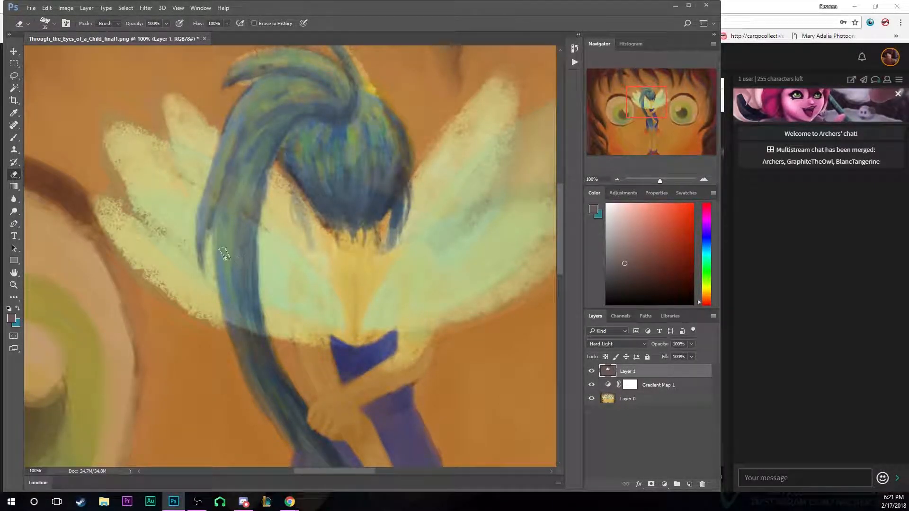
{"action": "mouse_move", "coordinate": [105, 219]}
{"action": "left_mouse_down"}
{"action": "mouse_move", "coordinate": [147, 272]}
{"action": "mouse_move", "coordinate": [222, 323]}
{"action": "mouse_move", "coordinate": [302, 340]}
{"action": "left_mouse_up"}
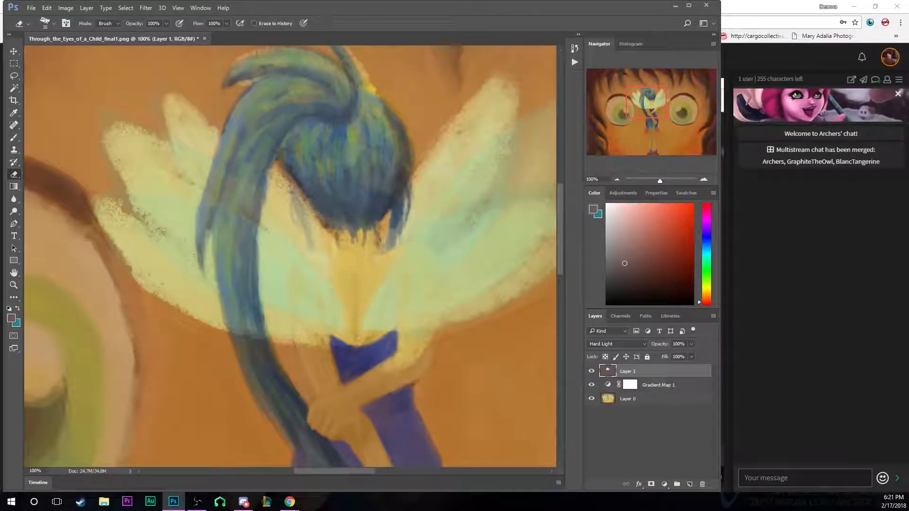
Erase Layer 1 out to the tips of the left wing's middle and top feathers
{"action": "mouse_move", "coordinate": [106, 204]}
{"action": "left_mouse_down"}
{"action": "mouse_move", "coordinate": [160, 294]}
{"action": "mouse_move", "coordinate": [118, 209]}
{"action": "mouse_move", "coordinate": [112, 147]}
{"action": "mouse_move", "coordinate": [167, 245]}
{"action": "mouse_move", "coordinate": [105, 122]}
{"action": "left_mouse_up"}
{"action": "mouse_move", "coordinate": [112, 117]}
{"action": "left_mouse_down"}
{"action": "mouse_move", "coordinate": [189, 150]}
{"action": "mouse_move", "coordinate": [149, 100]}
{"action": "mouse_move", "coordinate": [191, 140]}
{"action": "left_mouse_up"}
{"action": "left_click_drag", "start_coordinate": [142, 88], "coordinate": [236, 194]}
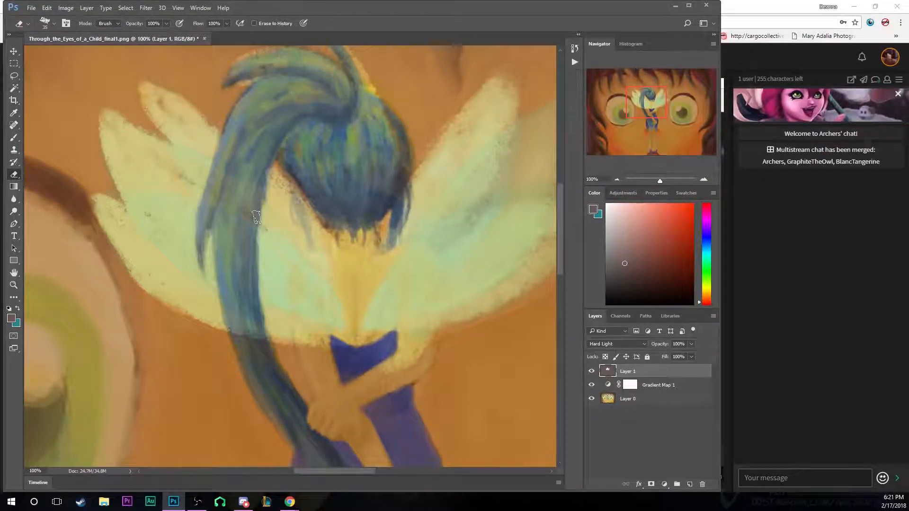
Undo the eraser strokes on the left wing's top feather and rework its tip and edges on Layer 1
{"action": "key", "text": "ctrl+alt+z"}
{"action": "key", "text": "ctrl+alt+z"}
{"action": "key", "text": "ctrl+alt+z"}
{"action": "mouse_move", "coordinate": [166, 123]}
{"action": "left_mouse_down"}
{"action": "mouse_move", "coordinate": [148, 111]}
{"action": "mouse_move", "coordinate": [188, 153]}
{"action": "left_mouse_up"}
{"action": "key", "text": "ctrl+alt+z"}
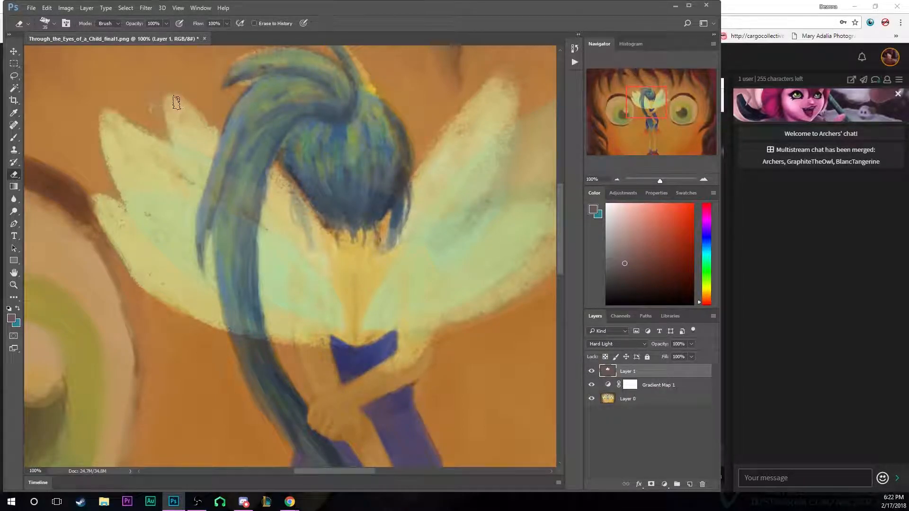
{"action": "left_click_drag", "start_coordinate": [150, 97], "coordinate": [173, 137]}
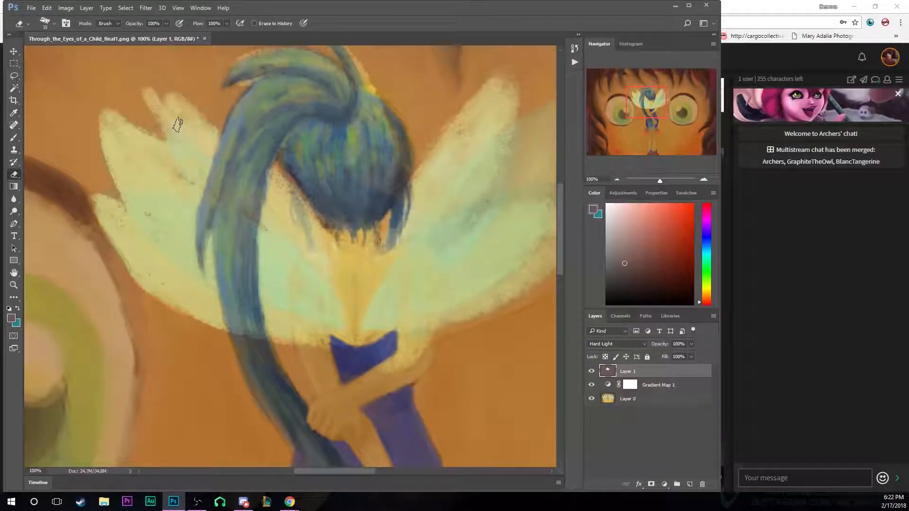
{"action": "key", "text": "ctrl+alt+z"}
{"action": "mouse_move", "coordinate": [166, 96]}
{"action": "left_mouse_down"}
{"action": "mouse_move", "coordinate": [188, 142]}
{"action": "mouse_move", "coordinate": [146, 89]}
{"action": "mouse_move", "coordinate": [185, 115]}
{"action": "mouse_move", "coordinate": [151, 88]}
{"action": "mouse_move", "coordinate": [200, 147]}
{"action": "mouse_move", "coordinate": [154, 97]}
{"action": "mouse_move", "coordinate": [197, 164]}
{"action": "left_mouse_up"}
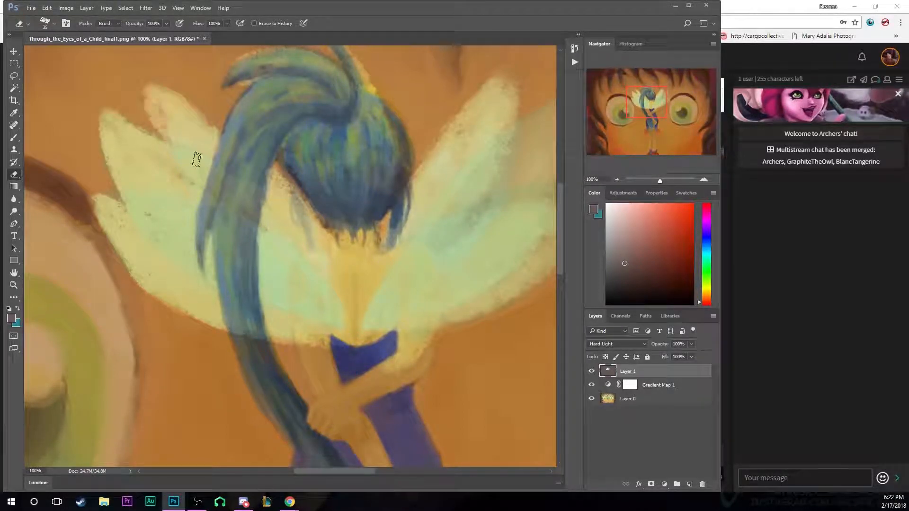
{"action": "key", "text": "ctrl+alt+z"}
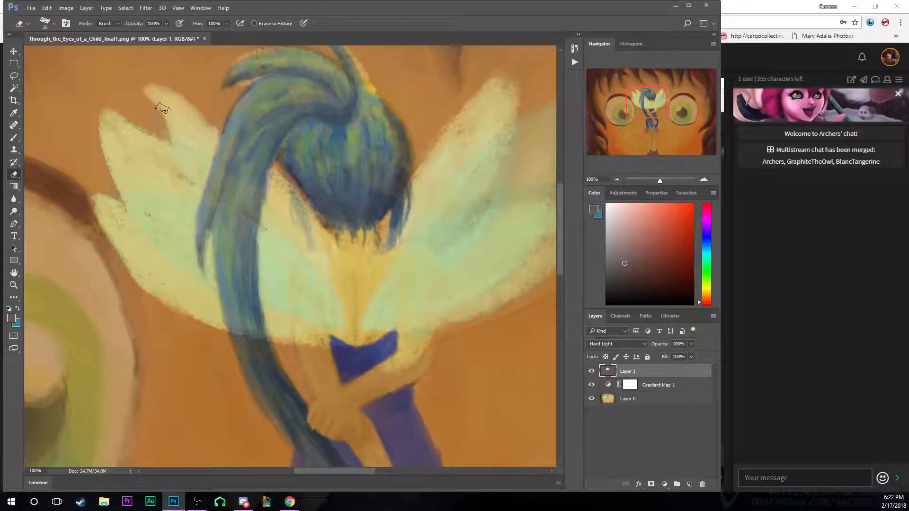
{"action": "key", "text": "ctrl+alt+z"}
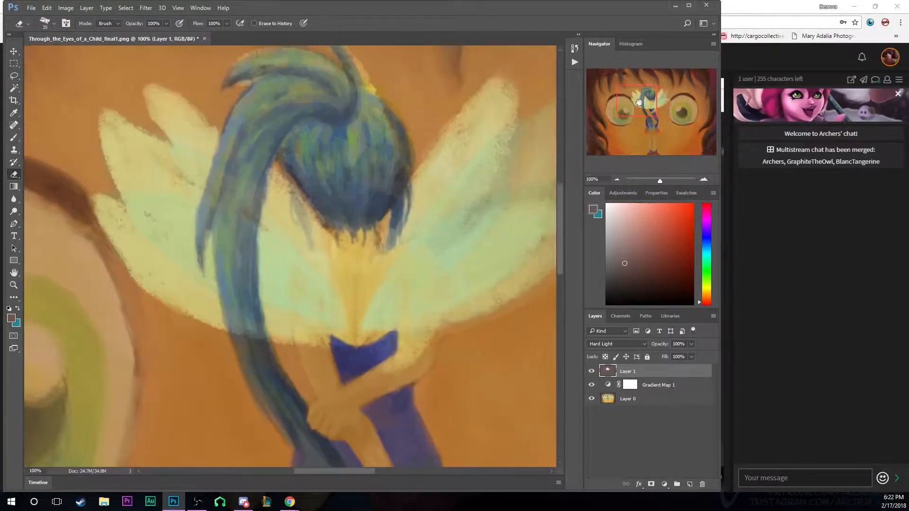
Erase Layer 1 over the right side of the fairy's hair and down the length of her ponytail
{"action": "left_click_drag", "start_coordinate": [639, 105], "coordinate": [621, 101]}
{"action": "left_click_drag", "start_coordinate": [396, 169], "coordinate": [428, 222]}
{"action": "left_click_drag", "start_coordinate": [626, 108], "coordinate": [645, 119]}
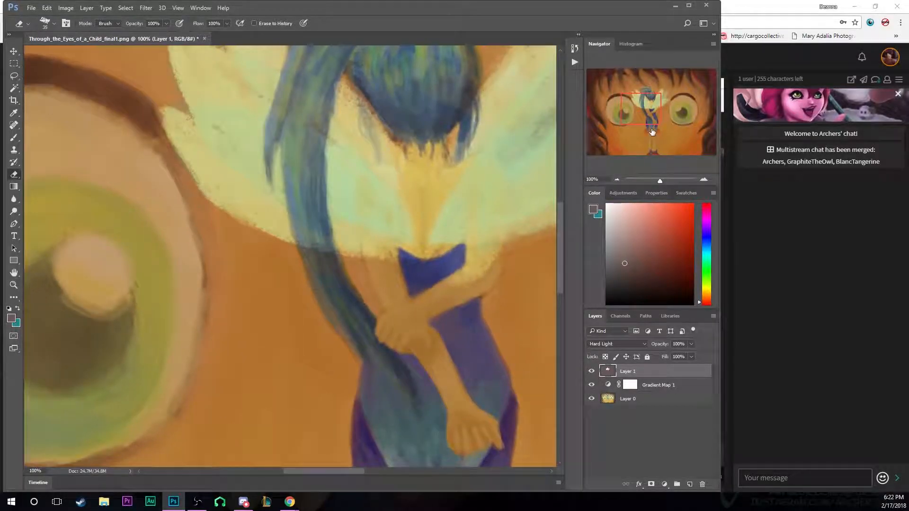
{"action": "mouse_move", "coordinate": [319, 234]}
{"action": "left_mouse_down"}
{"action": "mouse_move", "coordinate": [397, 372]}
{"action": "mouse_move", "coordinate": [338, 278]}
{"action": "mouse_move", "coordinate": [320, 228]}
{"action": "mouse_move", "coordinate": [387, 363]}
{"action": "mouse_move", "coordinate": [373, 351]}
{"action": "mouse_move", "coordinate": [313, 217]}
{"action": "mouse_move", "coordinate": [352, 329]}
{"action": "mouse_move", "coordinate": [315, 244]}
{"action": "mouse_move", "coordinate": [347, 321]}
{"action": "mouse_move", "coordinate": [411, 357]}
{"action": "mouse_move", "coordinate": [333, 269]}
{"action": "mouse_move", "coordinate": [407, 367]}
{"action": "mouse_move", "coordinate": [382, 332]}
{"action": "mouse_move", "coordinate": [430, 433]}
{"action": "left_mouse_up"}
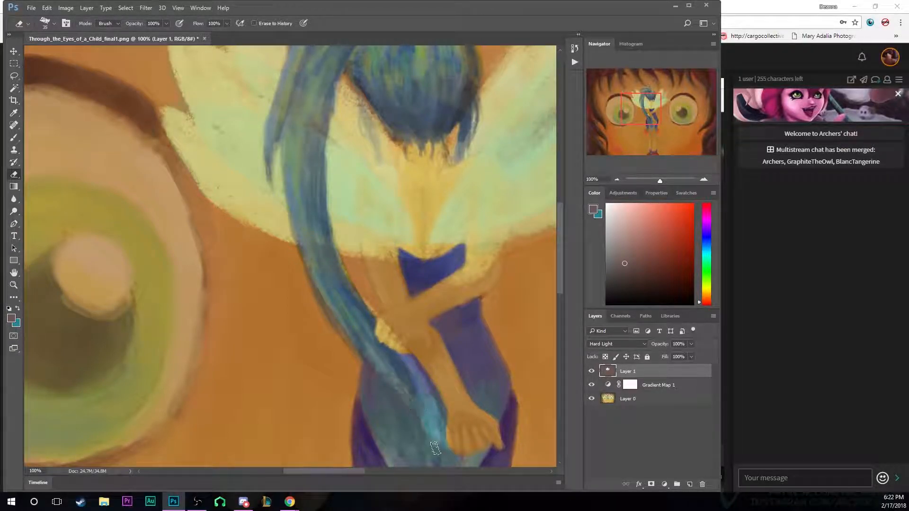
Enlarge the eraser to 60 px and erase Layer 1 over the fairy's crossed arms and upper dress
{"action": "key", "text": "bracketright"}
{"action": "key", "text": "bracketright"}
{"action": "key", "text": "bracketright"}
{"action": "mouse_move", "coordinate": [379, 254]}
{"action": "left_mouse_down"}
{"action": "mouse_move", "coordinate": [394, 302]}
{"action": "mouse_move", "coordinate": [420, 343]}
{"action": "mouse_move", "coordinate": [383, 223]}
{"action": "mouse_move", "coordinate": [429, 351]}
{"action": "mouse_move", "coordinate": [496, 225]}
{"action": "mouse_move", "coordinate": [483, 282]}
{"action": "mouse_move", "coordinate": [495, 224]}
{"action": "mouse_move", "coordinate": [485, 273]}
{"action": "mouse_move", "coordinate": [439, 295]}
{"action": "mouse_move", "coordinate": [443, 303]}
{"action": "mouse_move", "coordinate": [477, 278]}
{"action": "mouse_move", "coordinate": [437, 311]}
{"action": "mouse_move", "coordinate": [441, 369]}
{"action": "mouse_move", "coordinate": [424, 341]}
{"action": "mouse_move", "coordinate": [433, 347]}
{"action": "mouse_move", "coordinate": [441, 331]}
{"action": "mouse_move", "coordinate": [440, 292]}
{"action": "mouse_move", "coordinate": [462, 287]}
{"action": "mouse_move", "coordinate": [455, 328]}
{"action": "mouse_move", "coordinate": [479, 397]}
{"action": "left_mouse_up"}
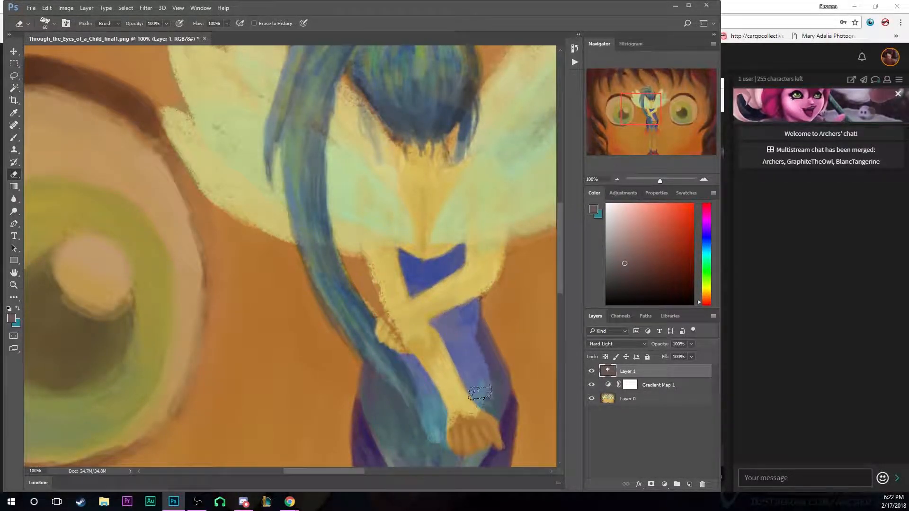
Erase Layer 1 over the fairy's lower hand, the ponytail's end and the blue skirt down to its pointed hem
{"action": "left_click_drag", "start_coordinate": [639, 114], "coordinate": [645, 128]}
{"action": "mouse_move", "coordinate": [410, 155]}
{"action": "left_mouse_down"}
{"action": "mouse_move", "coordinate": [434, 249]}
{"action": "mouse_move", "coordinate": [417, 326]}
{"action": "mouse_move", "coordinate": [393, 213]}
{"action": "mouse_move", "coordinate": [402, 303]}
{"action": "mouse_move", "coordinate": [365, 270]}
{"action": "left_mouse_up"}
{"action": "mouse_move", "coordinate": [326, 128]}
{"action": "left_mouse_down"}
{"action": "mouse_move", "coordinate": [282, 67]}
{"action": "mouse_move", "coordinate": [303, 95]}
{"action": "left_mouse_up"}
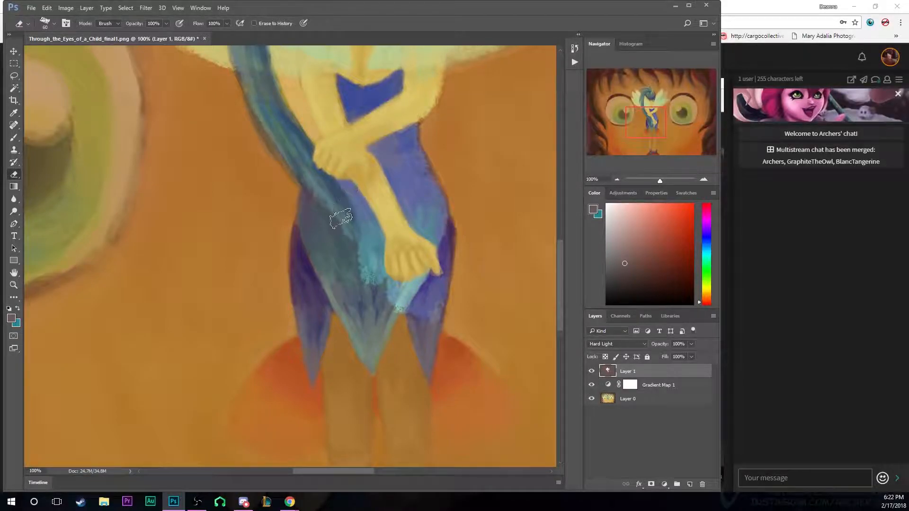
{"action": "mouse_move", "coordinate": [319, 190]}
{"action": "left_mouse_down"}
{"action": "mouse_move", "coordinate": [350, 299]}
{"action": "mouse_move", "coordinate": [321, 188]}
{"action": "mouse_move", "coordinate": [359, 317]}
{"action": "mouse_move", "coordinate": [331, 207]}
{"action": "mouse_move", "coordinate": [380, 351]}
{"action": "mouse_move", "coordinate": [368, 274]}
{"action": "mouse_move", "coordinate": [382, 290]}
{"action": "mouse_move", "coordinate": [368, 354]}
{"action": "mouse_move", "coordinate": [340, 312]}
{"action": "mouse_move", "coordinate": [389, 335]}
{"action": "mouse_move", "coordinate": [402, 370]}
{"action": "mouse_move", "coordinate": [426, 289]}
{"action": "mouse_move", "coordinate": [426, 342]}
{"action": "mouse_move", "coordinate": [433, 290]}
{"action": "mouse_move", "coordinate": [419, 356]}
{"action": "mouse_move", "coordinate": [435, 279]}
{"action": "mouse_move", "coordinate": [402, 410]}
{"action": "mouse_move", "coordinate": [402, 320]}
{"action": "mouse_move", "coordinate": [382, 339]}
{"action": "mouse_move", "coordinate": [400, 402]}
{"action": "mouse_move", "coordinate": [364, 302]}
{"action": "mouse_move", "coordinate": [338, 299]}
{"action": "mouse_move", "coordinate": [332, 320]}
{"action": "mouse_move", "coordinate": [313, 211]}
{"action": "mouse_move", "coordinate": [327, 381]}
{"action": "left_mouse_up"}
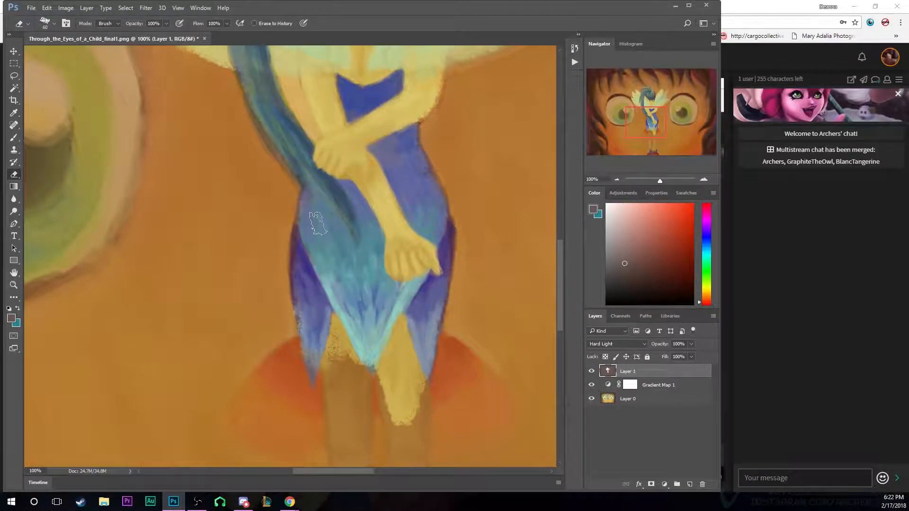
Erase Layer 1 over both of the fairy's thighs, reducing the eraser to 40 px for the right one
{"action": "left_click_drag", "start_coordinate": [647, 121], "coordinate": [646, 129]}
{"action": "left_click_drag", "start_coordinate": [340, 237], "coordinate": [349, 362]}
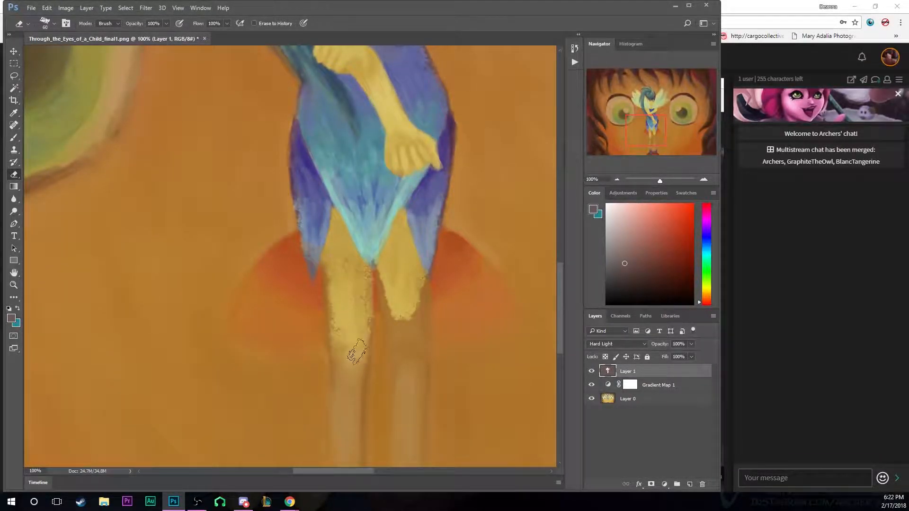
{"action": "key", "text": "bracketleft"}
{"action": "key", "text": "bracketleft"}
{"action": "left_click_drag", "start_coordinate": [390, 277], "coordinate": [408, 374]}
{"action": "mouse_move", "coordinate": [397, 249]}
{"action": "left_mouse_down"}
{"action": "mouse_move", "coordinate": [410, 375]}
{"action": "mouse_move", "coordinate": [412, 249]}
{"action": "mouse_move", "coordinate": [409, 380]}
{"action": "mouse_move", "coordinate": [415, 280]}
{"action": "mouse_move", "coordinate": [412, 251]}
{"action": "mouse_move", "coordinate": [413, 405]}
{"action": "left_mouse_up"}
Erase Layer 1 over the fairy's lower legs and shoes, and touch up the left thigh's outer edge
{"action": "left_click_drag", "start_coordinate": [635, 134], "coordinate": [644, 143]}
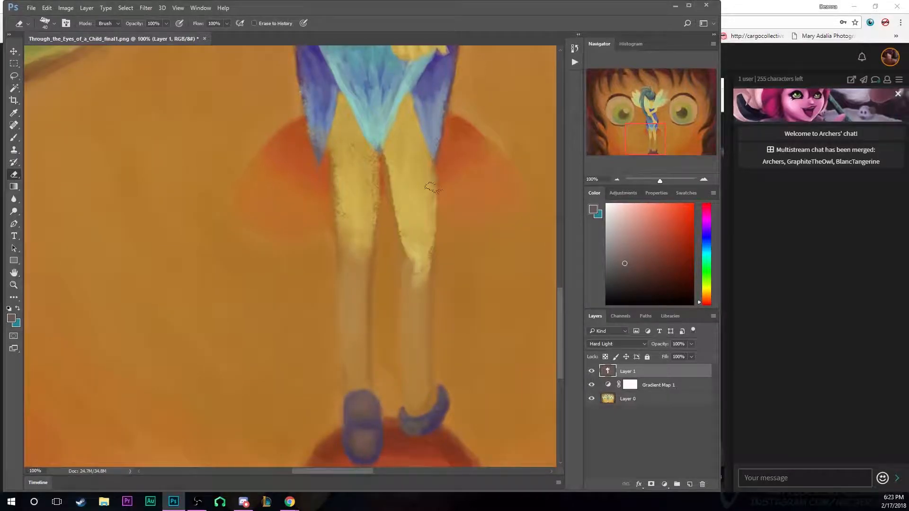
{"action": "left_click_drag", "start_coordinate": [412, 259], "coordinate": [417, 338]}
{"action": "mouse_move", "coordinate": [412, 278]}
{"action": "left_mouse_down"}
{"action": "mouse_move", "coordinate": [423, 328]}
{"action": "mouse_move", "coordinate": [426, 269]}
{"action": "mouse_move", "coordinate": [426, 355]}
{"action": "mouse_move", "coordinate": [415, 330]}
{"action": "mouse_move", "coordinate": [421, 423]}
{"action": "mouse_move", "coordinate": [416, 327]}
{"action": "mouse_move", "coordinate": [418, 415]}
{"action": "mouse_move", "coordinate": [426, 397]}
{"action": "mouse_move", "coordinate": [424, 380]}
{"action": "mouse_move", "coordinate": [413, 424]}
{"action": "mouse_move", "coordinate": [432, 417]}
{"action": "left_mouse_up"}
{"action": "mouse_move", "coordinate": [368, 454]}
{"action": "left_mouse_down"}
{"action": "mouse_move", "coordinate": [364, 410]}
{"action": "mouse_move", "coordinate": [369, 454]}
{"action": "mouse_move", "coordinate": [354, 236]}
{"action": "mouse_move", "coordinate": [361, 385]}
{"action": "mouse_move", "coordinate": [361, 254]}
{"action": "mouse_move", "coordinate": [364, 374]}
{"action": "left_mouse_up"}
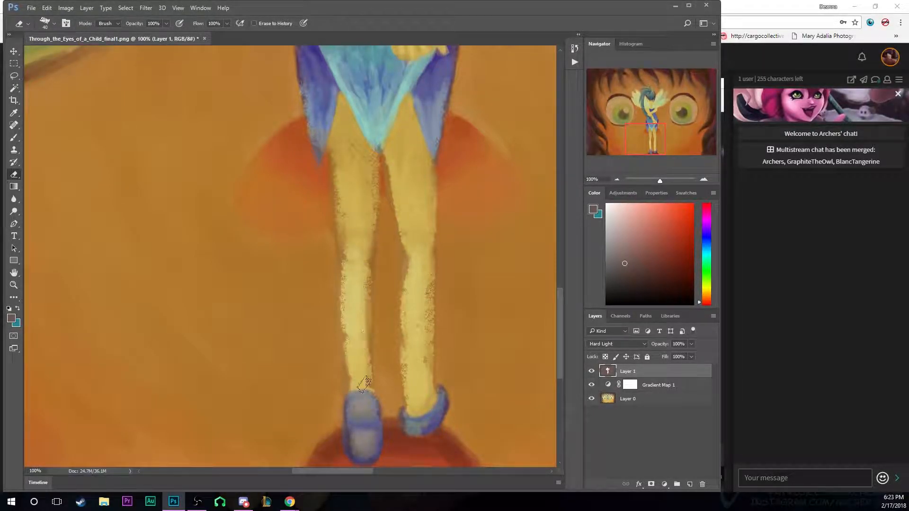
{"action": "mouse_move", "coordinate": [348, 280]}
{"action": "left_mouse_down"}
{"action": "mouse_move", "coordinate": [359, 363]}
{"action": "mouse_move", "coordinate": [344, 331]}
{"action": "mouse_move", "coordinate": [354, 350]}
{"action": "left_mouse_up"}
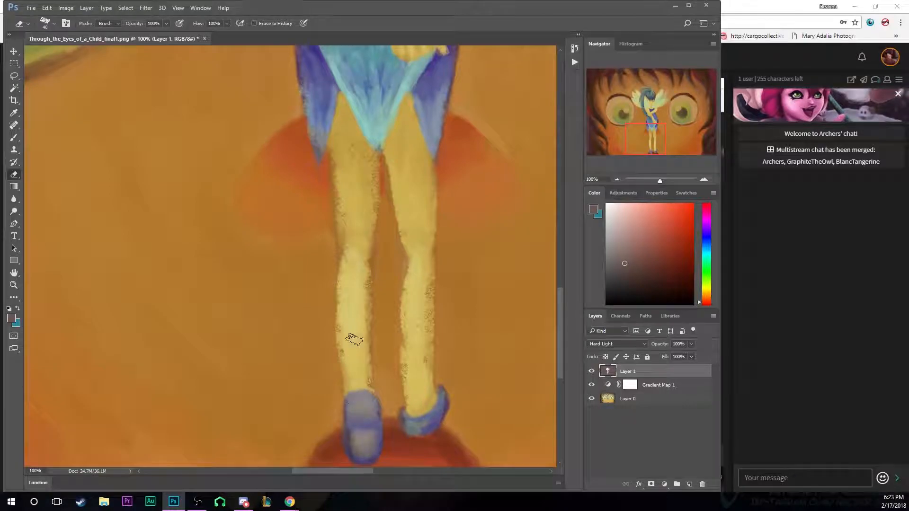
{"action": "mouse_move", "coordinate": [340, 137]}
{"action": "left_mouse_down"}
{"action": "mouse_move", "coordinate": [335, 187]}
{"action": "mouse_move", "coordinate": [334, 148]}
{"action": "left_mouse_up"}
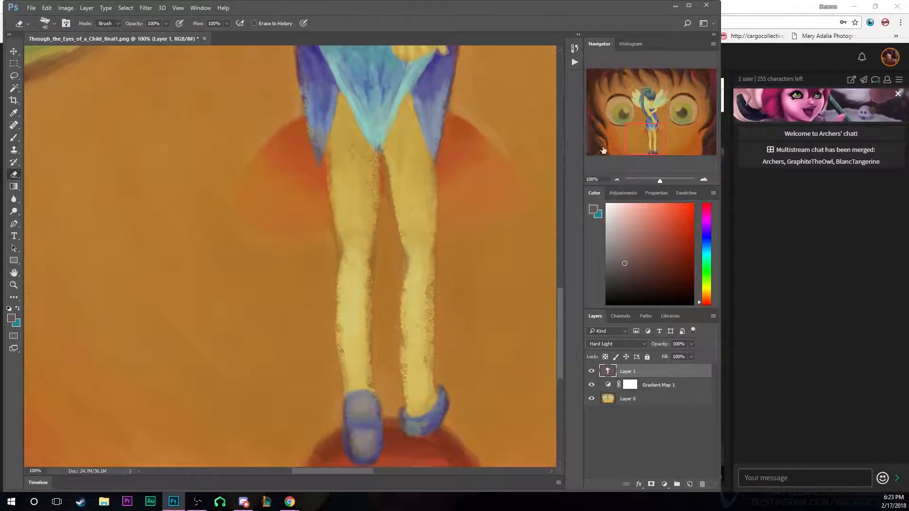
View the whole painting and compare it with Layer 1 hidden and shown
{"action": "left_click", "coordinate": [617, 179]}
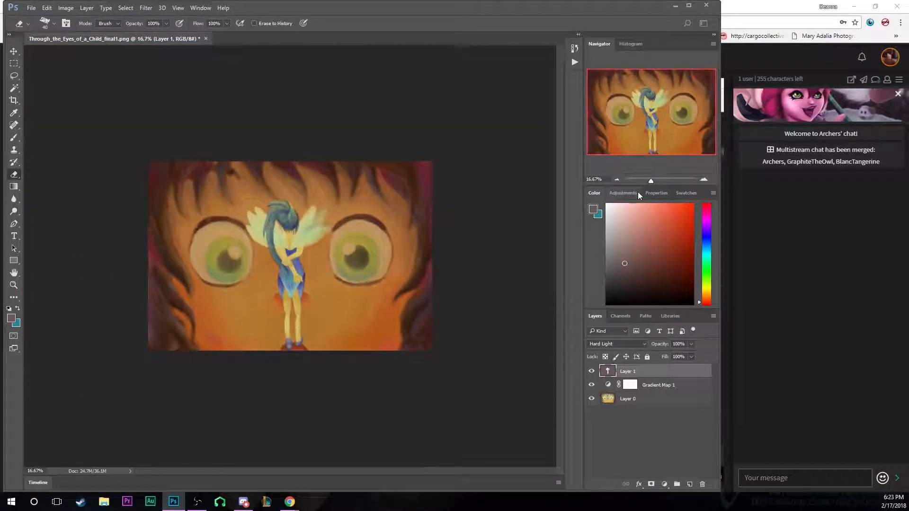
{"action": "left_click", "coordinate": [591, 372]}
{"action": "left_click", "coordinate": [591, 372]}
{"action": "left_click", "coordinate": [592, 372]}
{"action": "left_click", "coordinate": [591, 372]}
{"action": "left_click", "coordinate": [592, 371]}
{"action": "left_click", "coordinate": [592, 371]}
Lower Layer 1's fill to 44%, comparing the painting with the layer hidden and shown
{"action": "left_click_drag", "start_coordinate": [650, 362], "coordinate": [644, 362]}
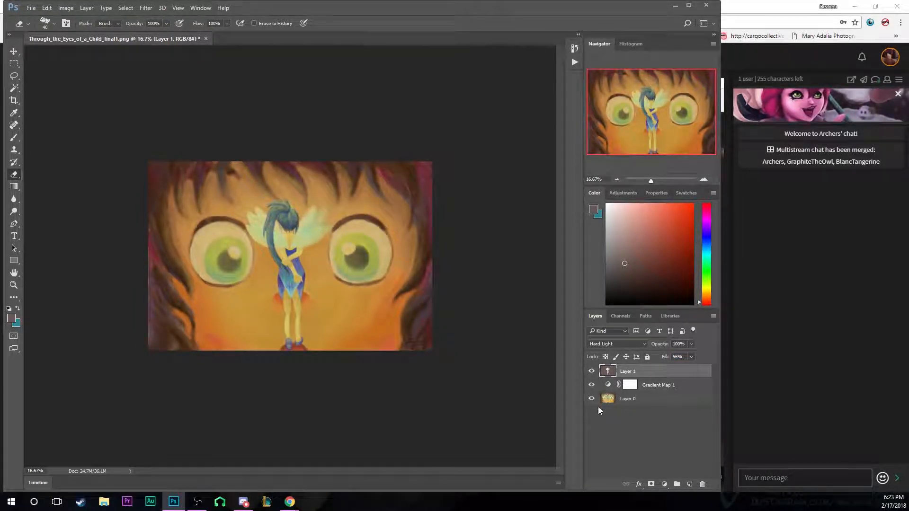
{"action": "left_click", "coordinate": [592, 372]}
{"action": "left_click", "coordinate": [591, 372]}
{"action": "left_click", "coordinate": [591, 373]}
{"action": "left_click", "coordinate": [592, 372]}
{"action": "type", "text": "100"}
{"action": "key", "text": "Return"}
{"action": "left_click_drag", "start_coordinate": [671, 356], "coordinate": [661, 359]}
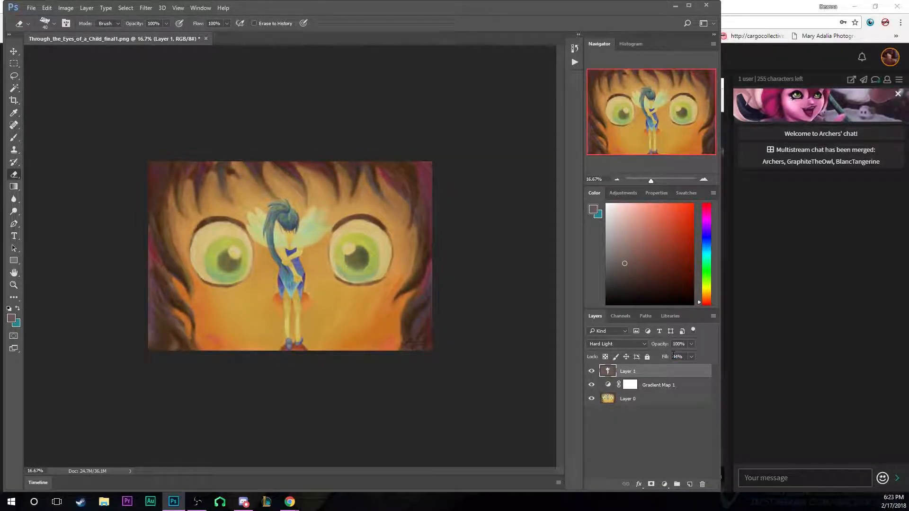
{"action": "left_click", "coordinate": [676, 357]}
Try Layer 1 in other blend modes, including Color, Divide, Hard Mix, Linear Dodge (Add) and Screen, and return it to Hard Light
{"action": "left_click", "coordinate": [611, 344]}
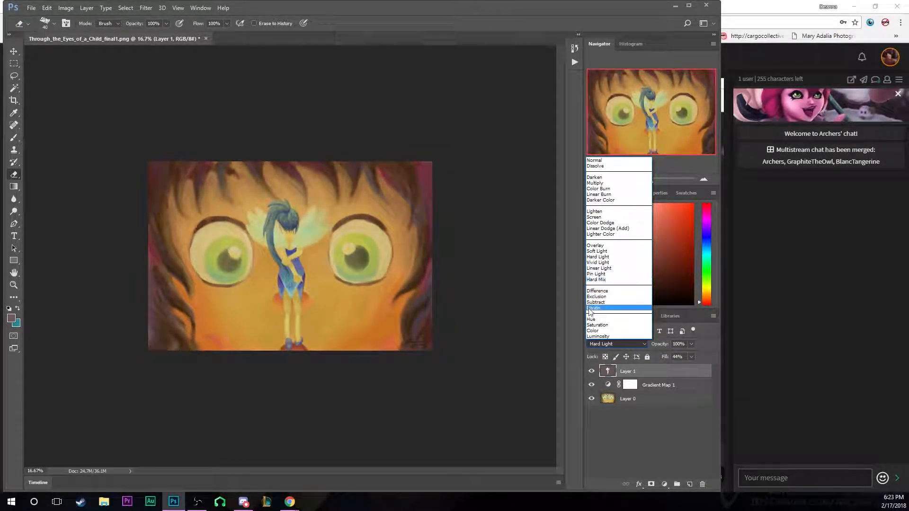
{"action": "left_click", "coordinate": [593, 330]}
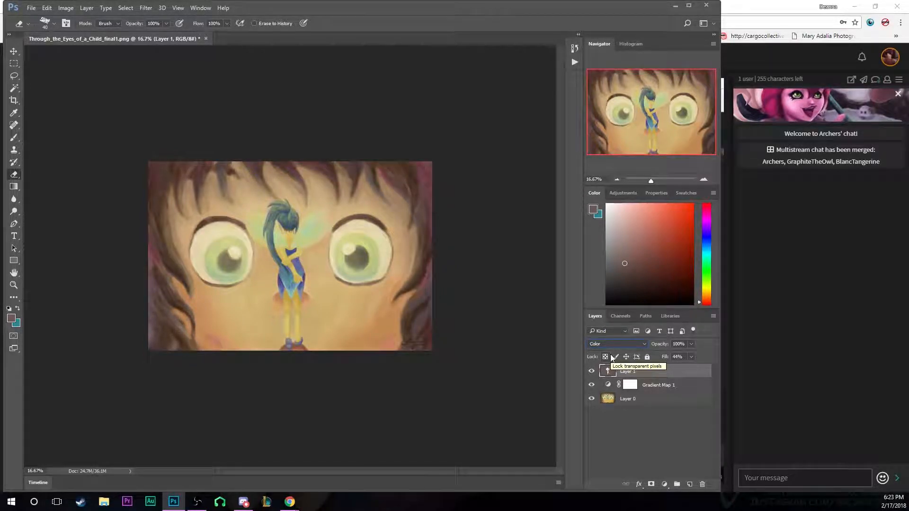
{"action": "key", "text": "shift+alt+y"}
{"action": "key", "text": "shift+alt+c"}
{"action": "key", "text": "shift+minus"}
{"action": "key", "text": "shift+minus"}
{"action": "key", "text": "shift+minus"}
{"action": "key", "text": "shift+minus"}
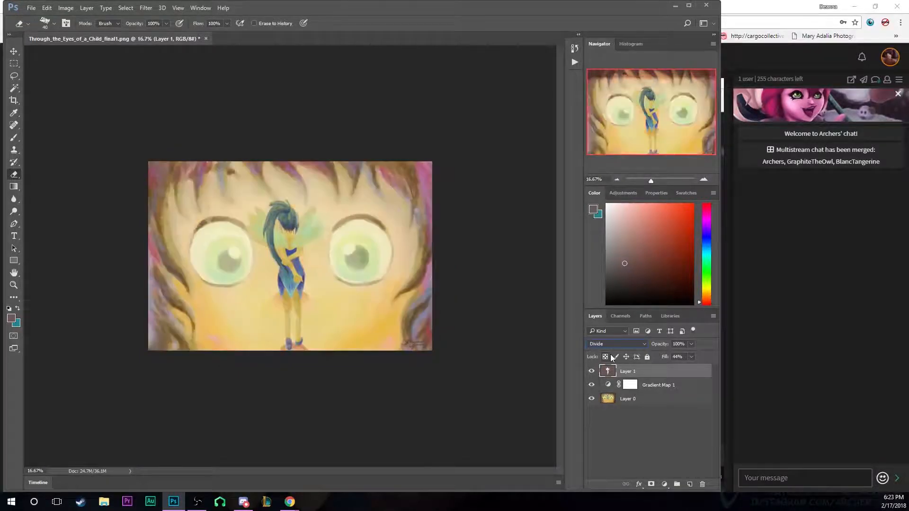
{"action": "key", "text": "shift+minus"}
{"action": "key", "text": "shift+minus"}
{"action": "key", "text": "shift+minus"}
{"action": "key", "text": "shift+minus"}
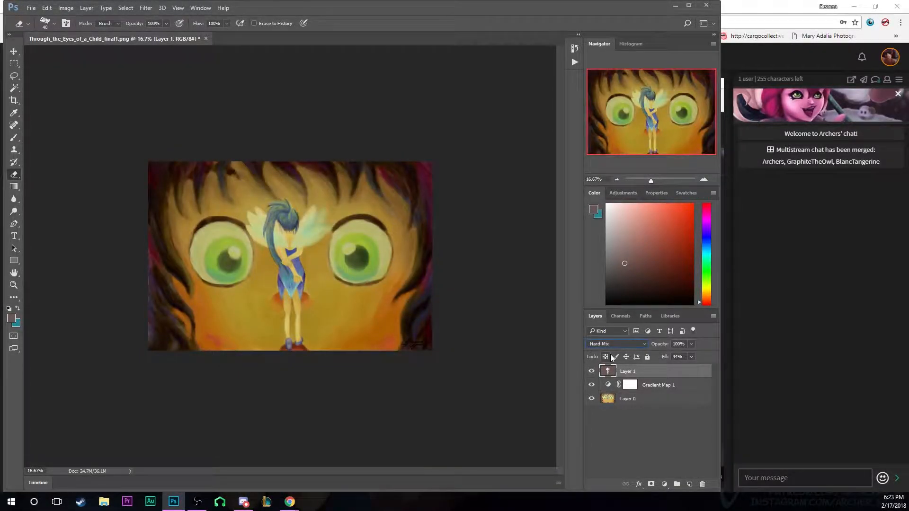
{"action": "key", "text": "shift+minus"}
{"action": "key", "text": "shift+minus"}
{"action": "key", "text": "shift+minus"}
{"action": "key", "text": "shift+minus"}
{"action": "key", "text": "shift+minus"}
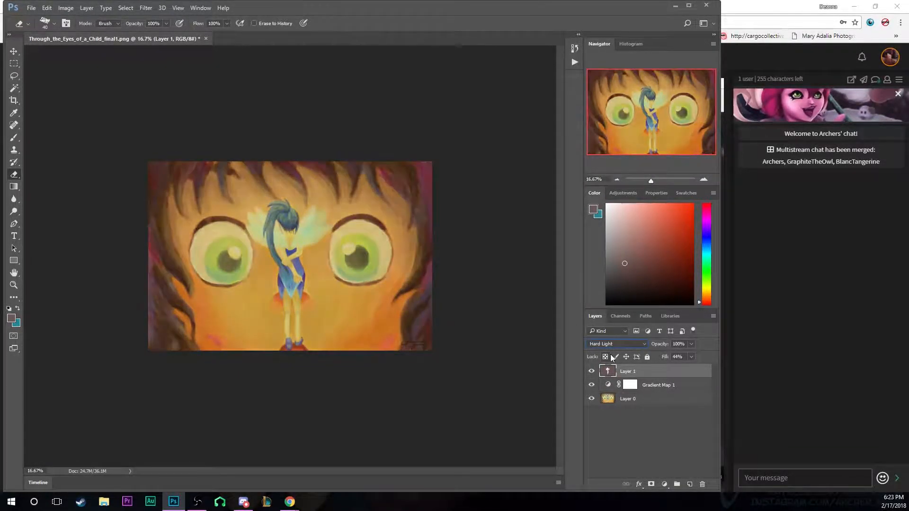
{"action": "key", "text": "shift+minus"}
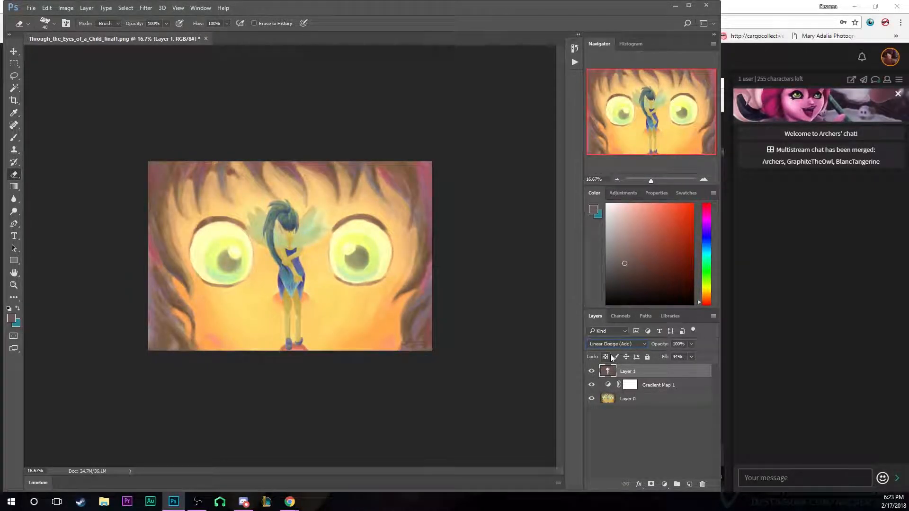
{"action": "key", "text": "shift+minus"}
{"action": "key", "text": "shift+minus"}
{"action": "key", "text": "shift+minus"}
{"action": "key", "text": "shift+minus"}
{"action": "key", "text": "shift+equal"}
{"action": "key", "text": "shift+equal"}
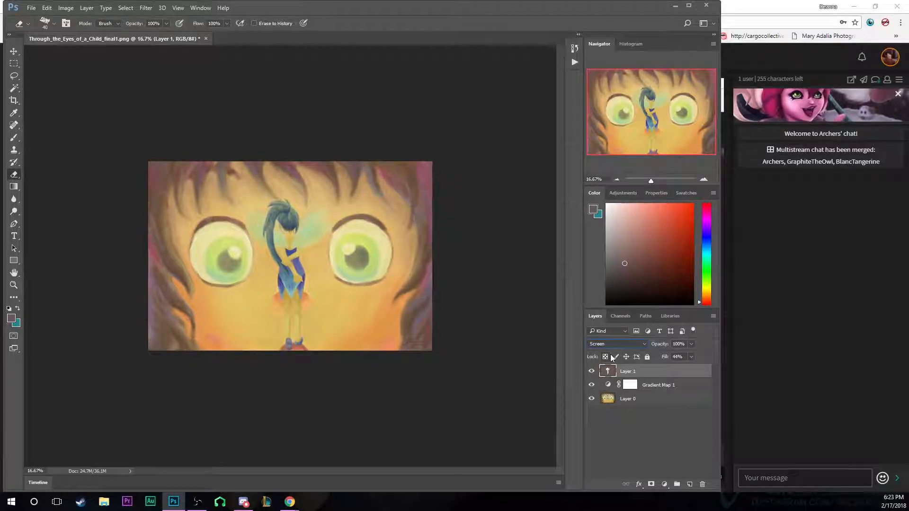
{"action": "key", "text": "shift+minus"}
{"action": "key", "text": "shift+minus"}
{"action": "key", "text": "shift+minus"}
{"action": "key", "text": "shift+equal"}
{"action": "key", "text": "shift+equal"}
{"action": "key", "text": "shift+equal"}
{"action": "key", "text": "shift+equal"}
{"action": "key", "text": "shift+equal"}
{"action": "key", "text": "shift+equal"}
{"action": "key", "text": "shift+equal"}
{"action": "key", "text": "shift+equal"}
{"action": "key", "text": "shift+equal"}
{"action": "key", "text": "shift+equal"}
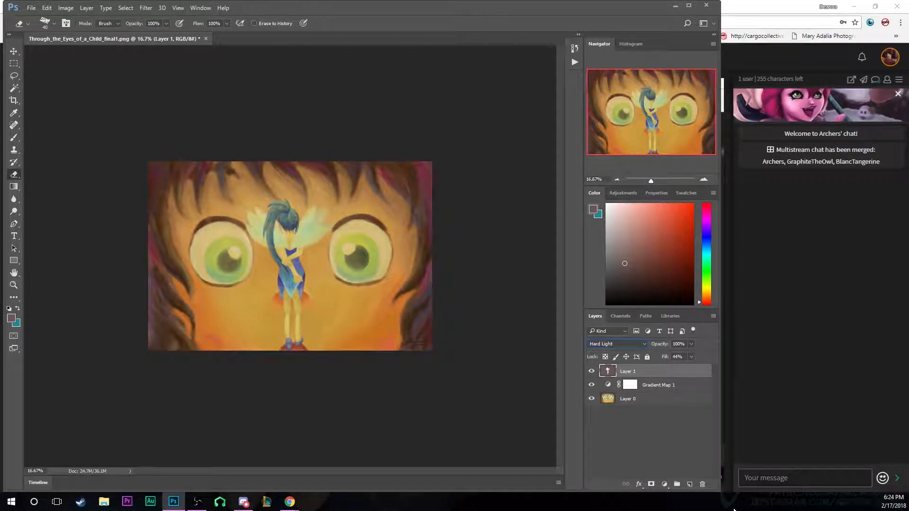
Load Layer 1's pixels as a selection and stamp all visible layers into a new top layer
{"action": "right_click", "coordinate": [610, 371]}
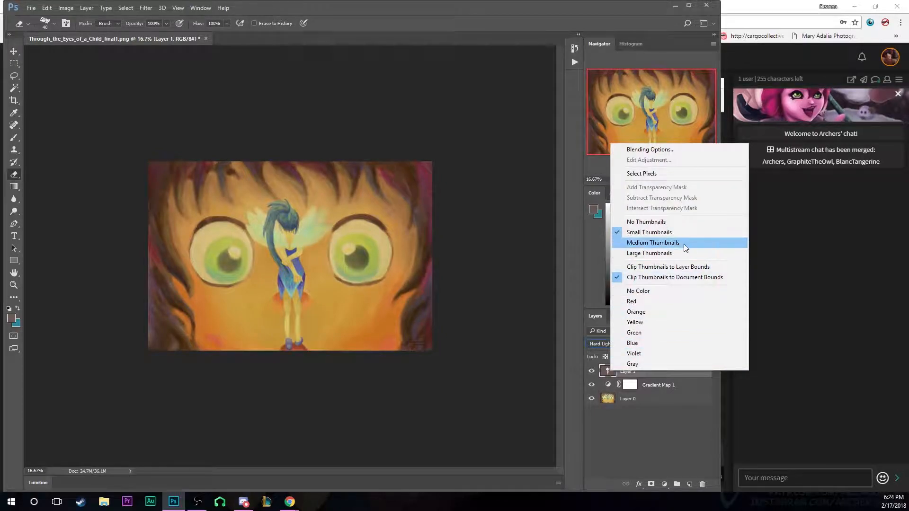
{"action": "left_click", "coordinate": [652, 175]}
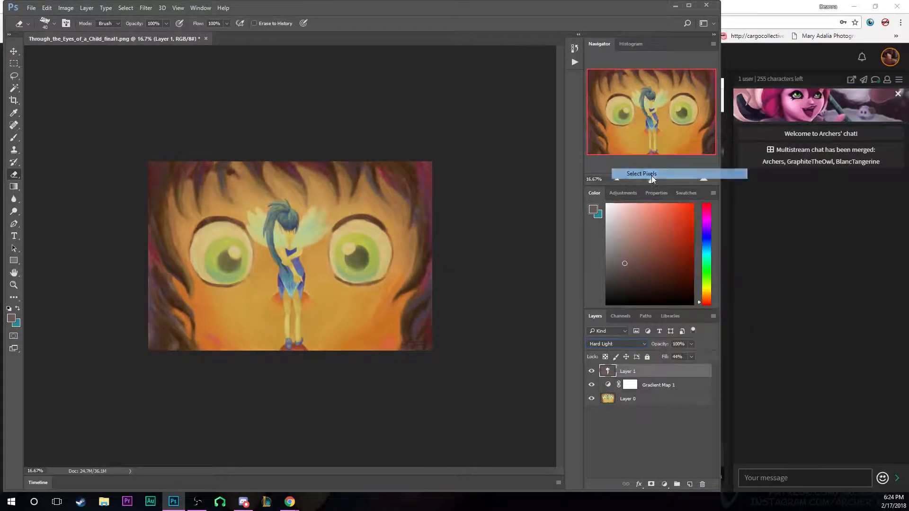
{"action": "left_click", "coordinate": [648, 404]}
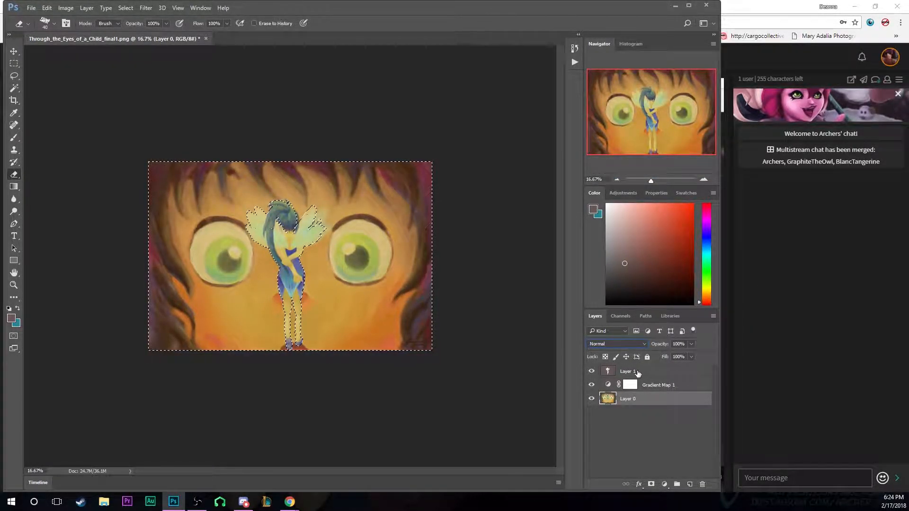
{"action": "left_click", "coordinate": [637, 372]}
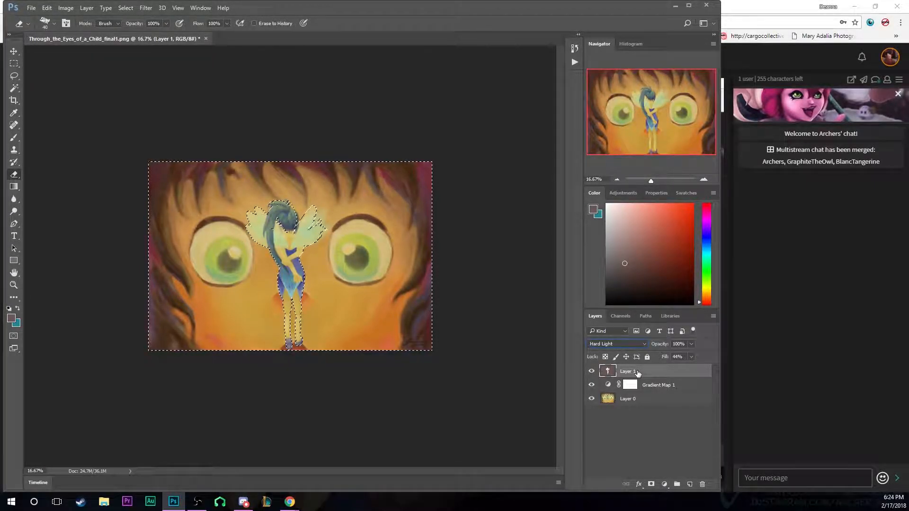
{"action": "key", "text": "ctrl+shift+alt+e"}
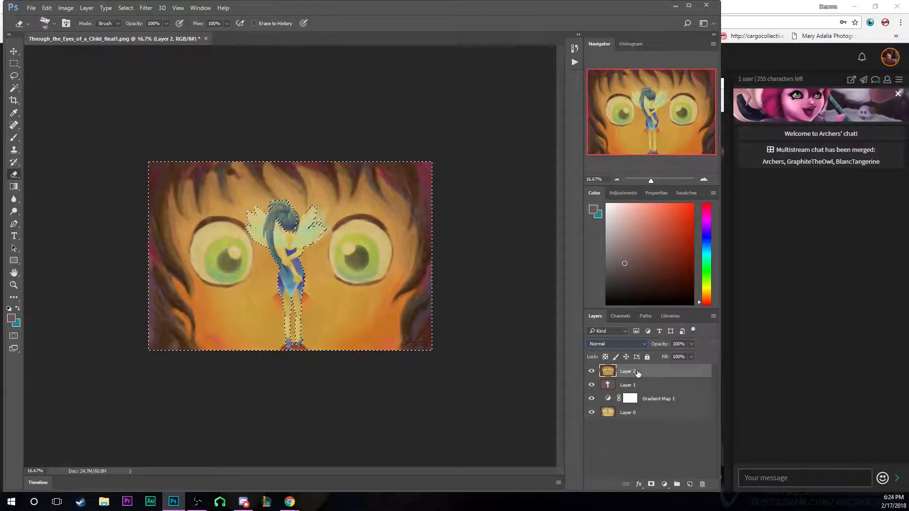
Inspect the selection around the fairy's wings, undo the stamped layer and clear the selection
{"action": "left_click", "coordinate": [704, 180]}
{"action": "left_click", "coordinate": [704, 180]}
{"action": "left_click", "coordinate": [705, 180]}
{"action": "left_click", "coordinate": [705, 180]}
{"action": "left_click_drag", "start_coordinate": [667, 113], "coordinate": [669, 100]}
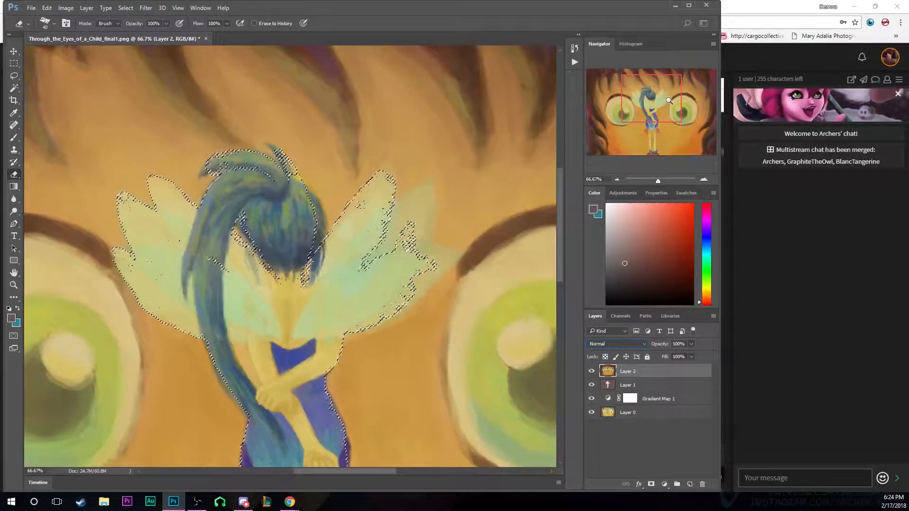
{"action": "key", "text": "ctrl+z"}
{"action": "key", "text": "ctrl+d"}
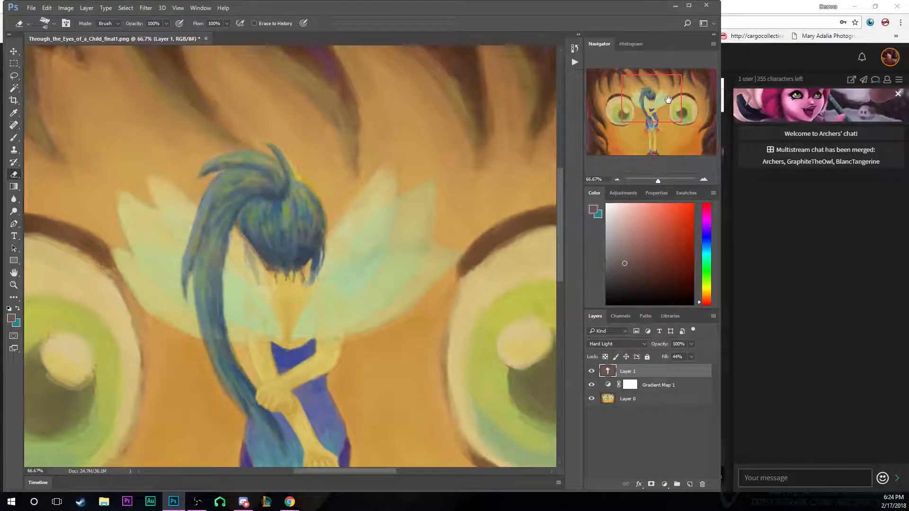
Erase the remaining parts of Layer 1 over the outer feathers of the fairy's right wing
{"action": "mouse_move", "coordinate": [420, 199]}
{"action": "left_mouse_down"}
{"action": "mouse_move", "coordinate": [407, 256]}
{"action": "mouse_move", "coordinate": [429, 199]}
{"action": "mouse_move", "coordinate": [422, 252]}
{"action": "mouse_move", "coordinate": [425, 187]}
{"action": "mouse_move", "coordinate": [398, 247]}
{"action": "left_mouse_up"}
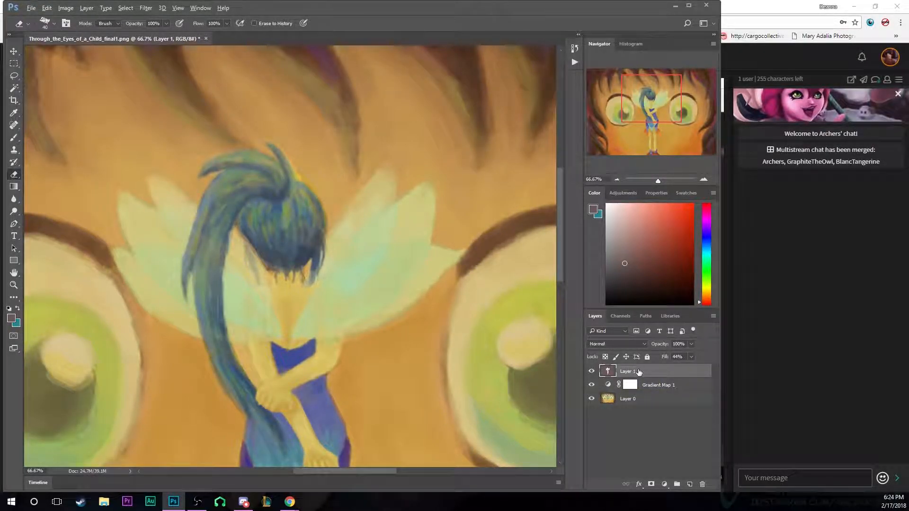
Stamp all visible layers into a new top layer and load Layer 1's pixels as a selection
{"action": "key", "text": "ctrl+shift+alt+e"}
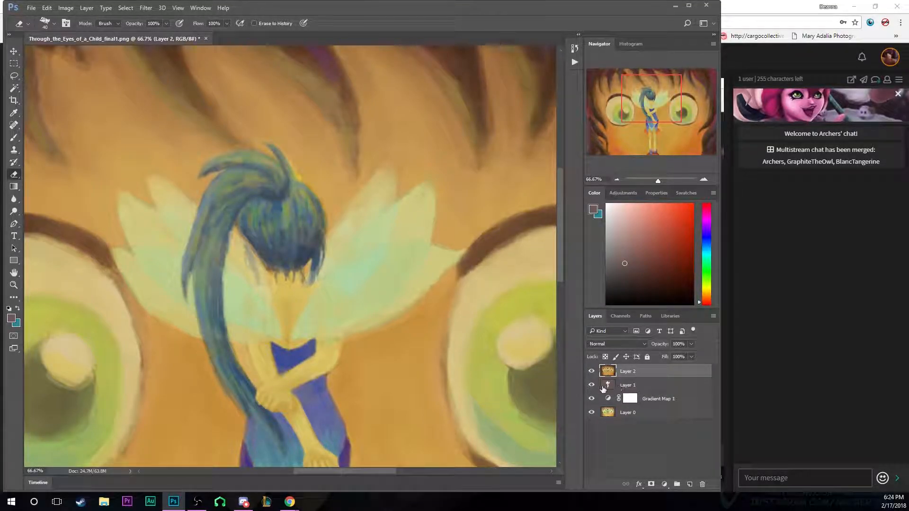
{"action": "right_click", "coordinate": [610, 388]}
{"action": "left_click", "coordinate": [648, 188]}
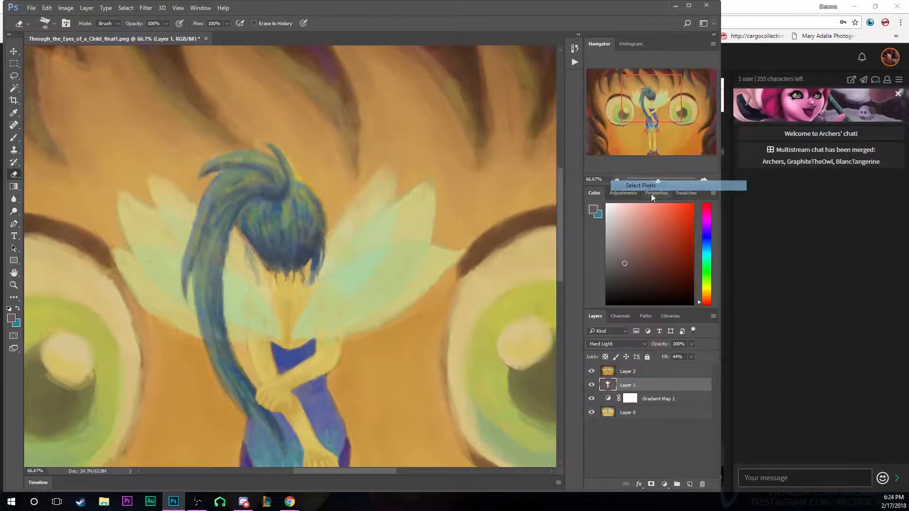
Cut the selected background around the fairy out of Layer 2 onto its own new layer
{"action": "left_click", "coordinate": [649, 371]}
{"action": "right_click", "coordinate": [649, 371]}
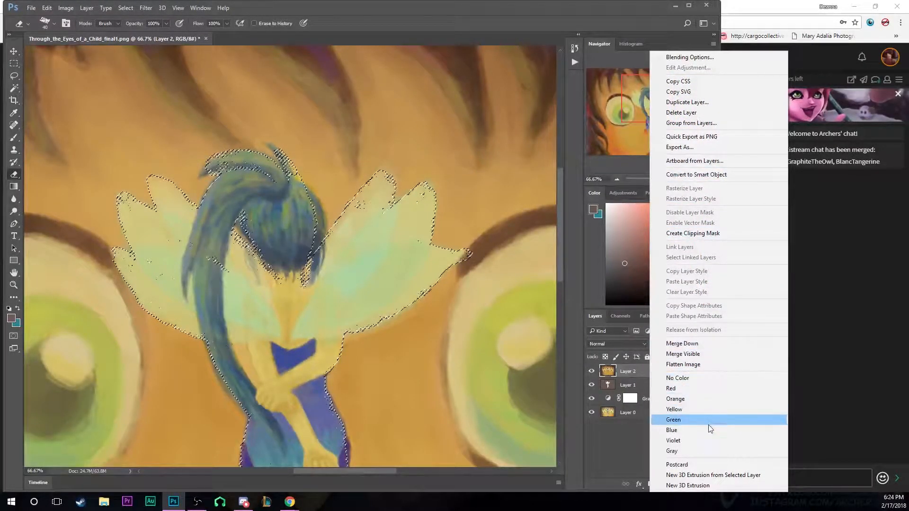
{"action": "right_click", "coordinate": [608, 371]}
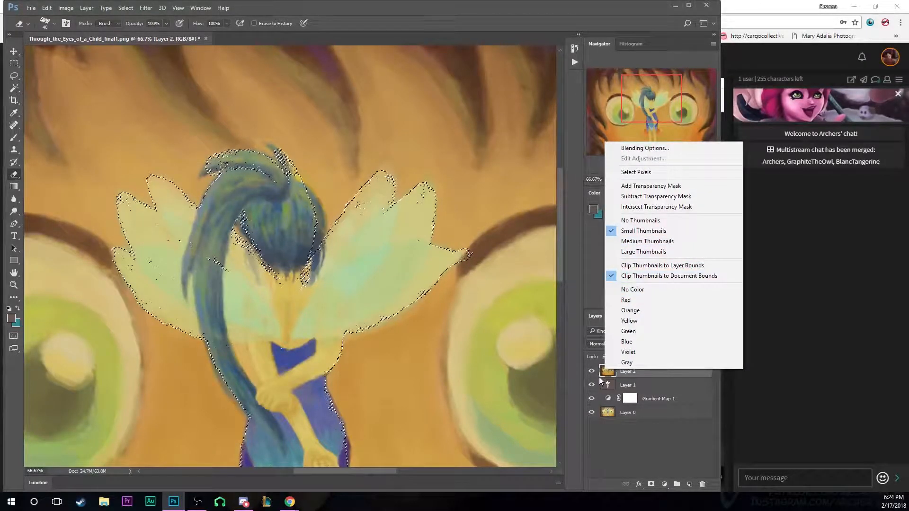
{"action": "right_click", "coordinate": [468, 304]}
{"action": "left_click", "coordinate": [14, 76]}
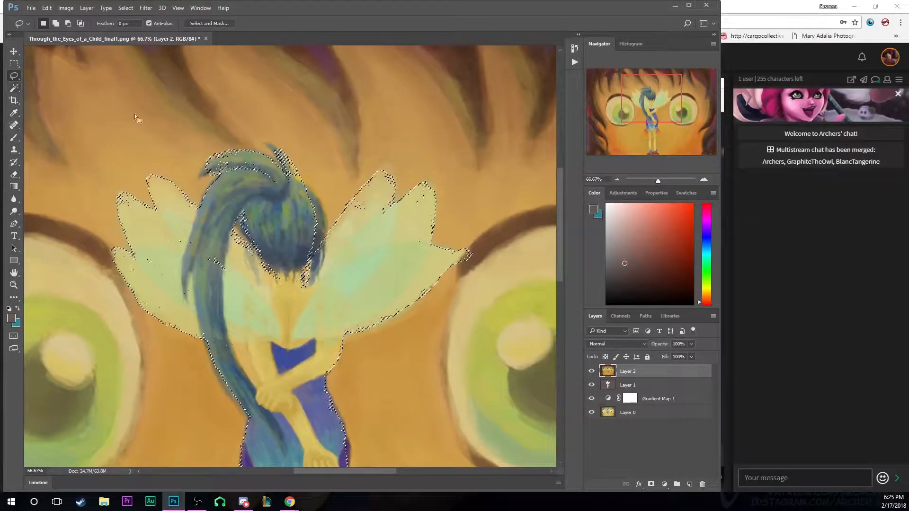
{"action": "right_click", "coordinate": [196, 136]}
{"action": "left_click", "coordinate": [268, 222]}
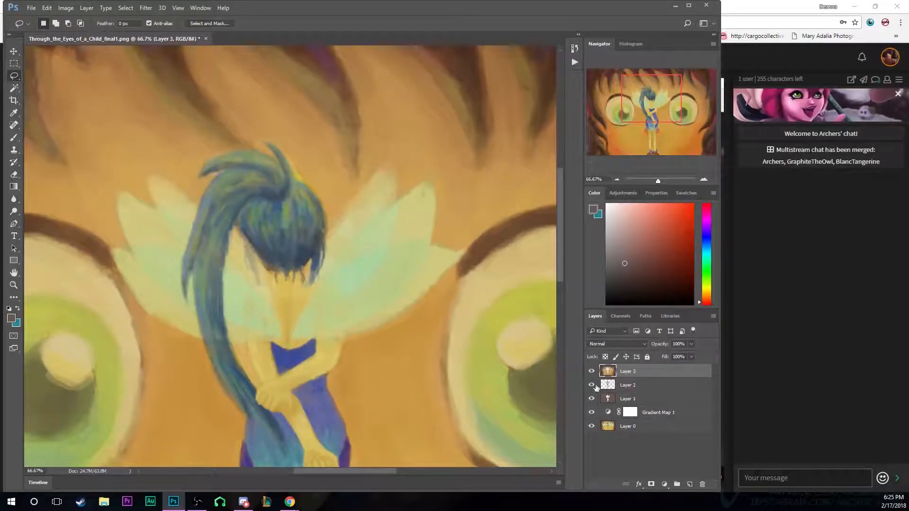
Delete Layer 2 and inspect the cut-out background alone by temporarily hiding the layers beneath it
{"action": "left_click_drag", "start_coordinate": [603, 386], "coordinate": [702, 484]}
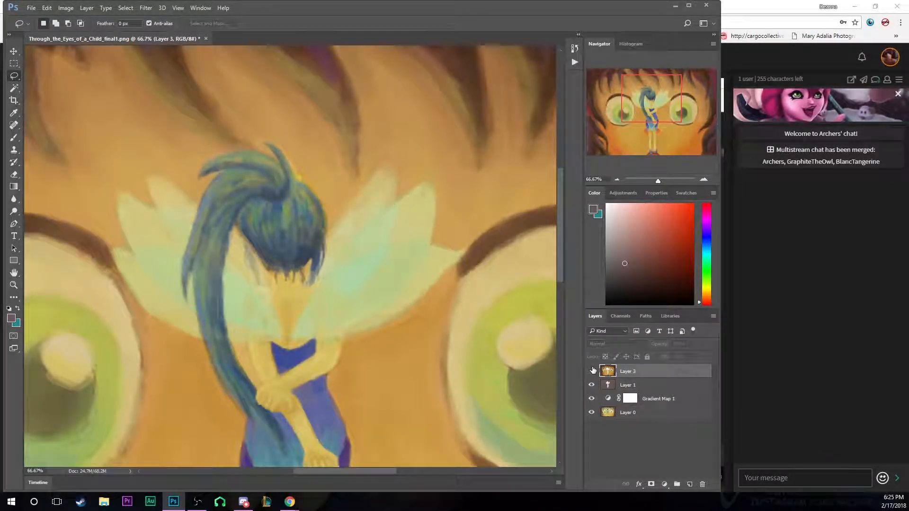
{"action": "left_click", "coordinate": [592, 399]}
{"action": "left_click", "coordinate": [592, 412]}
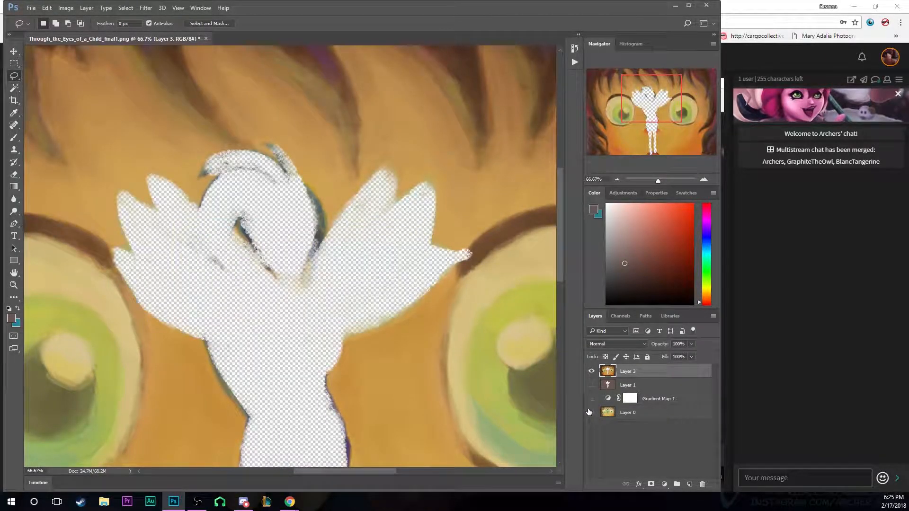
{"action": "left_click", "coordinate": [620, 181]}
{"action": "left_click", "coordinate": [620, 181]}
{"action": "left_click", "coordinate": [621, 181]}
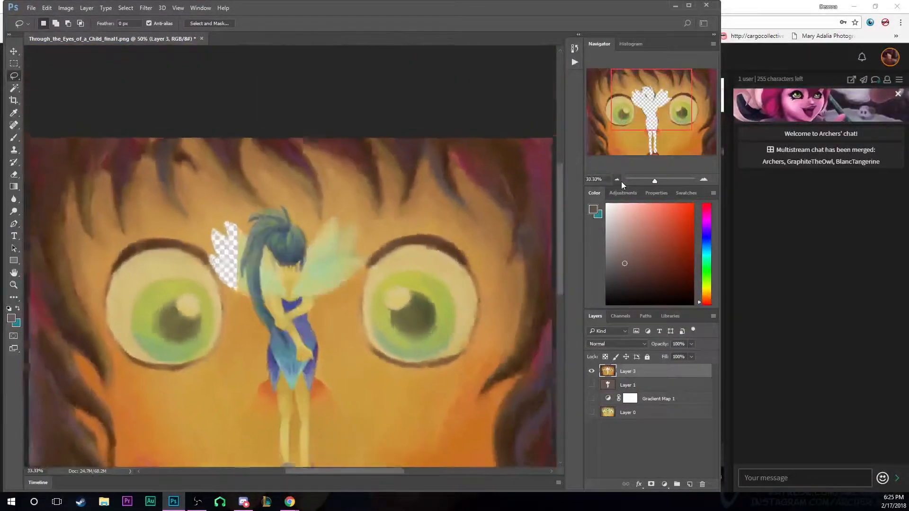
{"action": "left_click", "coordinate": [592, 385]}
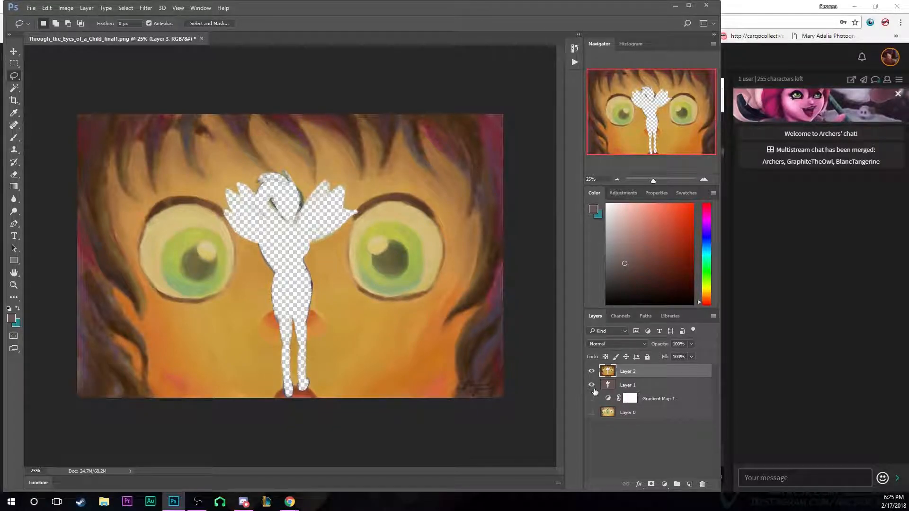
{"action": "left_click", "coordinate": [592, 413]}
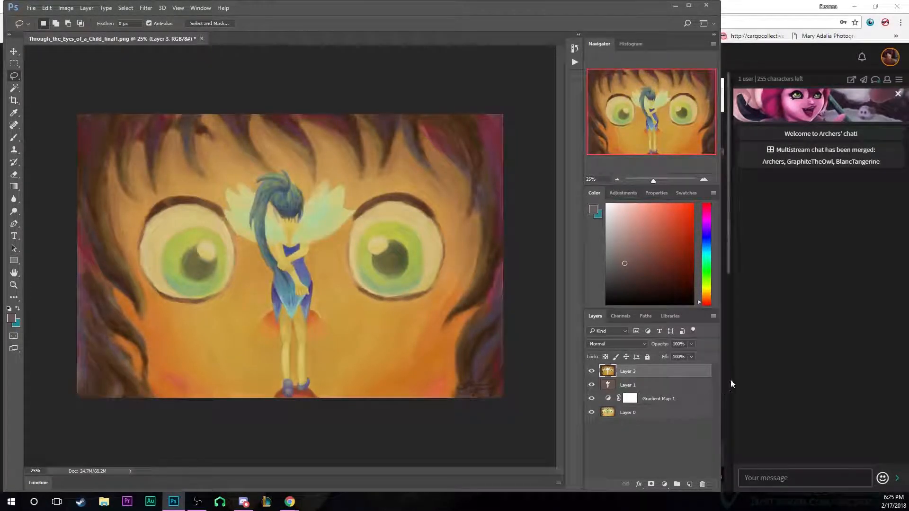
Apply Hue/Saturation to the Layer 3 background, shifting the hue toward red with Saturation -41 and Lightness -1
{"action": "key", "text": "i"}
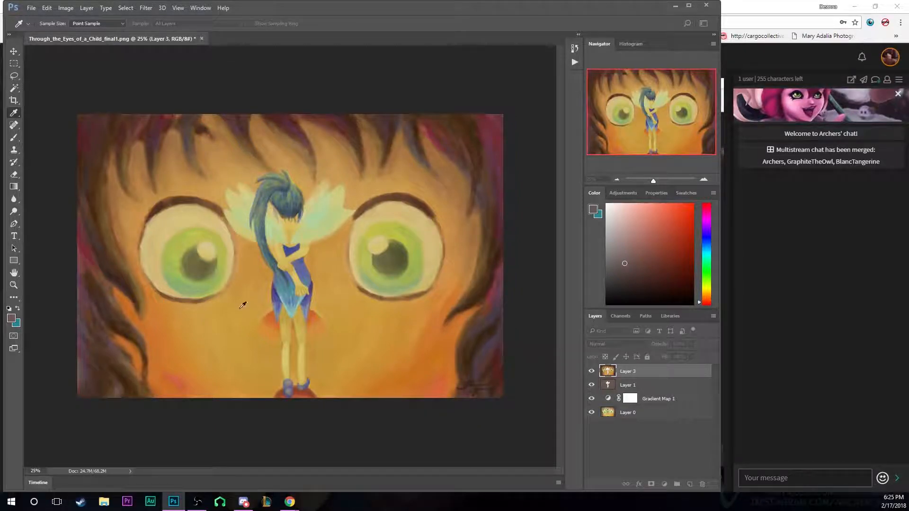
{"action": "left_click", "coordinate": [488, 68]}
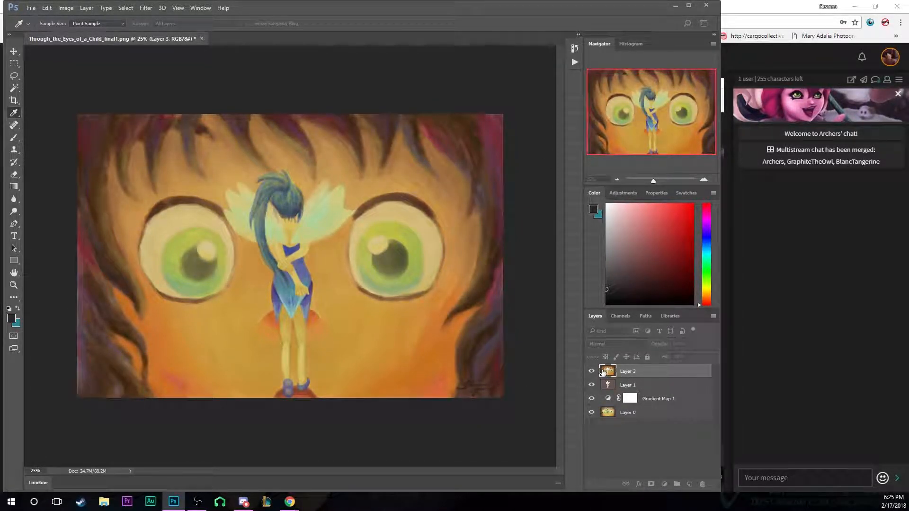
{"action": "key", "text": "ctrl+u"}
{"action": "left_click_drag", "start_coordinate": [507, 242], "coordinate": [214, 95]}
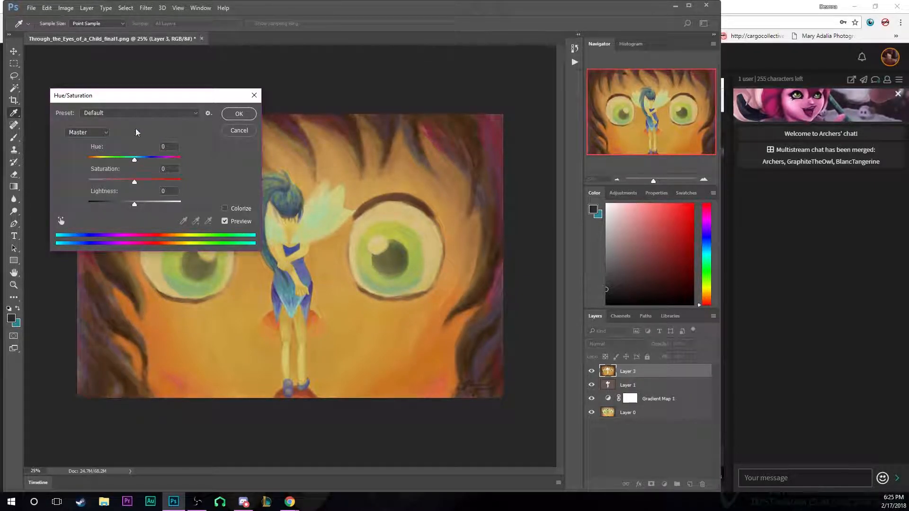
{"action": "left_click_drag", "start_coordinate": [135, 204], "coordinate": [116, 193]}
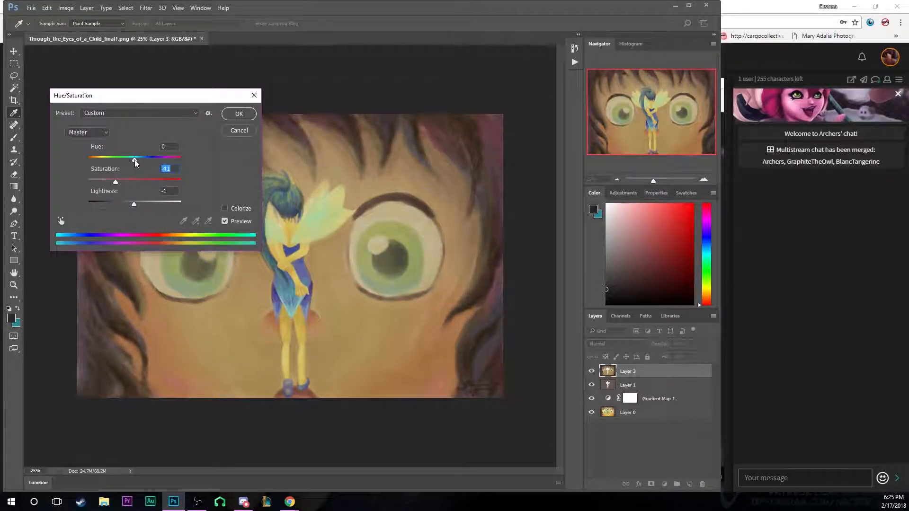
{"action": "left_click_drag", "start_coordinate": [134, 160], "coordinate": [127, 160]}
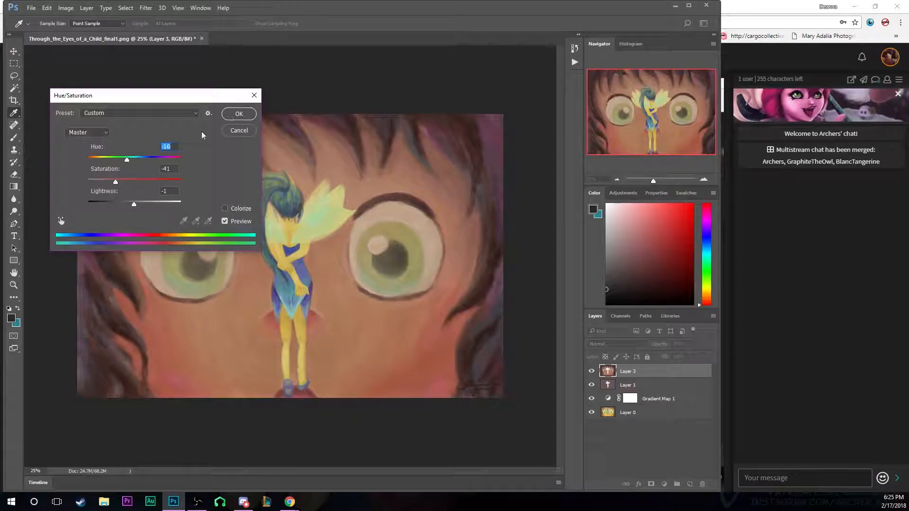
{"action": "left_click", "coordinate": [240, 112]}
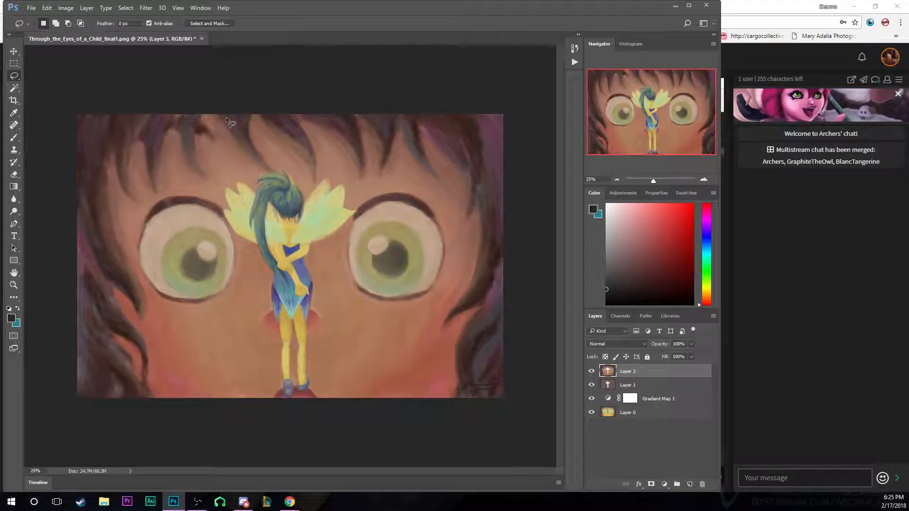
Compare the background before and after the Hue/Saturation change by repeatedly undoing and restoring it
{"action": "key", "text": "ctrl+z"}
{"action": "key", "text": "ctrl+z"}
{"action": "key", "text": "ctrl+z"}
{"action": "key", "text": "ctrl+z"}
{"action": "key", "text": "ctrl+z"}
{"action": "key", "text": "ctrl+z"}
{"action": "key", "text": "ctrl+z"}
{"action": "key", "text": "ctrl+z"}
{"action": "key", "text": "ctrl+z"}
Add a new empty layer above Layer 3 and check it against the whole painting
{"action": "left_click", "coordinate": [689, 484]}
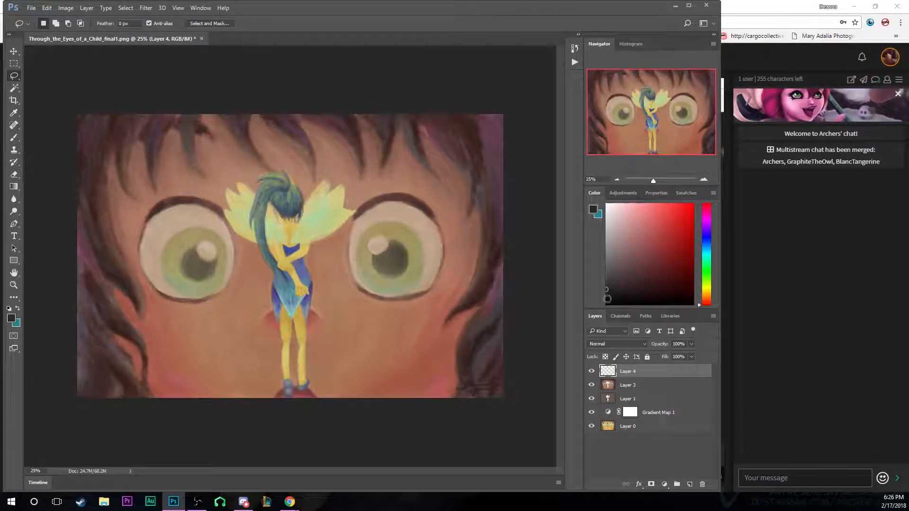
{"action": "left_click", "coordinate": [704, 180]}
{"action": "left_click", "coordinate": [704, 180]}
{"action": "left_click", "coordinate": [704, 180]}
{"action": "mouse_move", "coordinate": [642, 116]}
{"action": "left_mouse_down"}
{"action": "mouse_move", "coordinate": [612, 123]}
{"action": "mouse_move", "coordinate": [648, 121]}
{"action": "left_mouse_up"}
{"action": "left_click", "coordinate": [617, 179]}
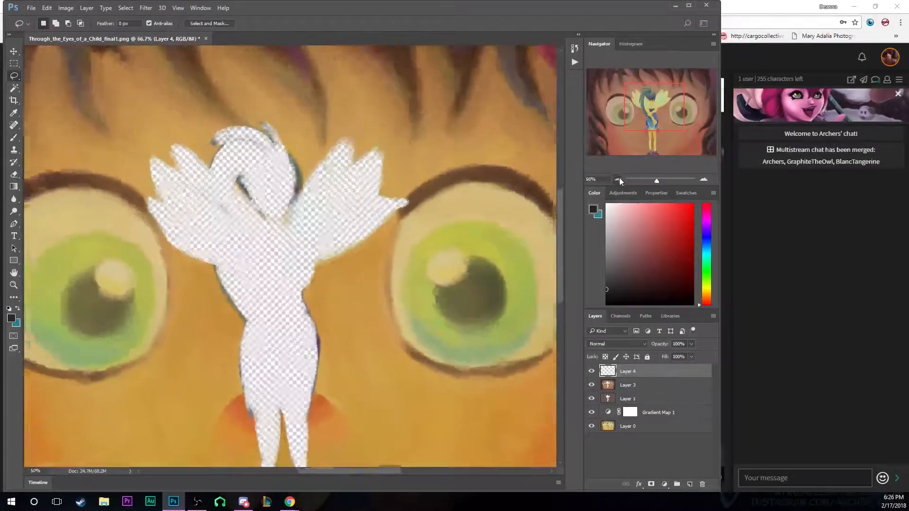
{"action": "left_click", "coordinate": [617, 179]}
{"action": "left_click", "coordinate": [617, 180]}
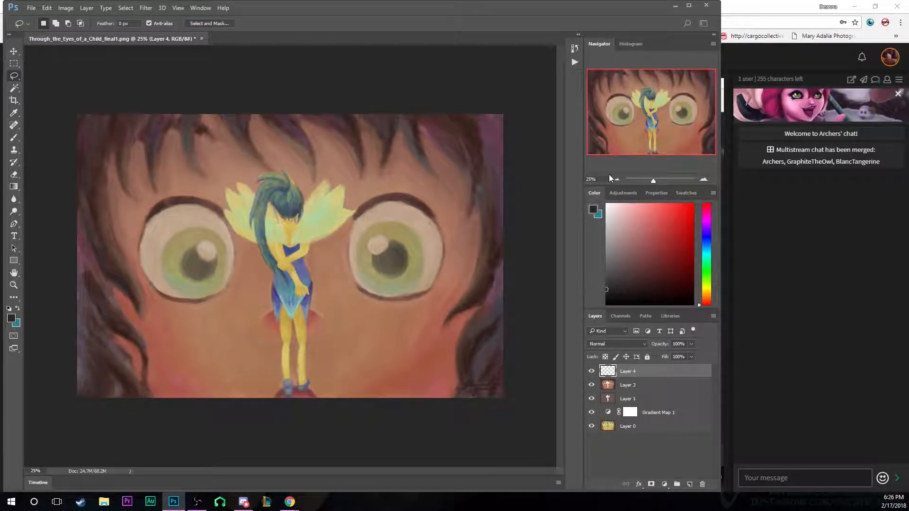
{"action": "left_click", "coordinate": [592, 372]}
{"action": "left_click", "coordinate": [592, 372]}
{"action": "key", "text": "alt+Tab"}
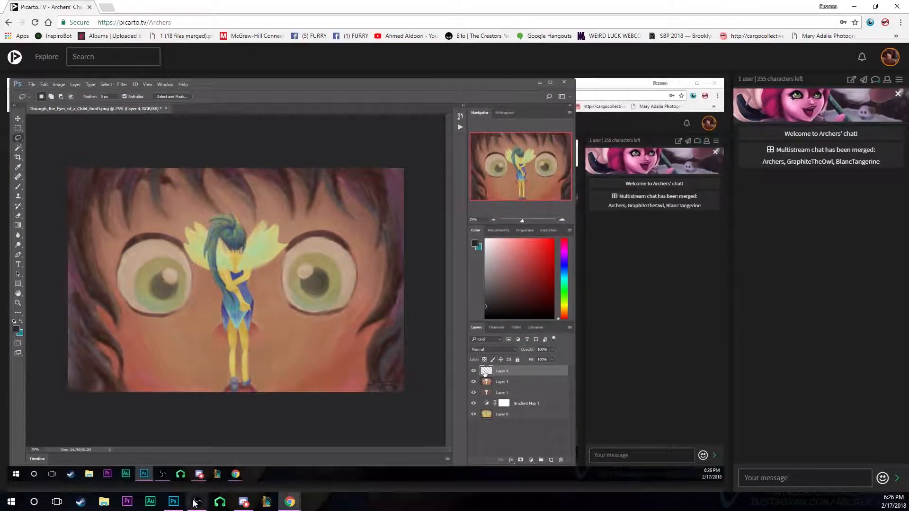
{"action": "left_click", "coordinate": [11, 502]}
{"action": "left_click", "coordinate": [179, 501]}
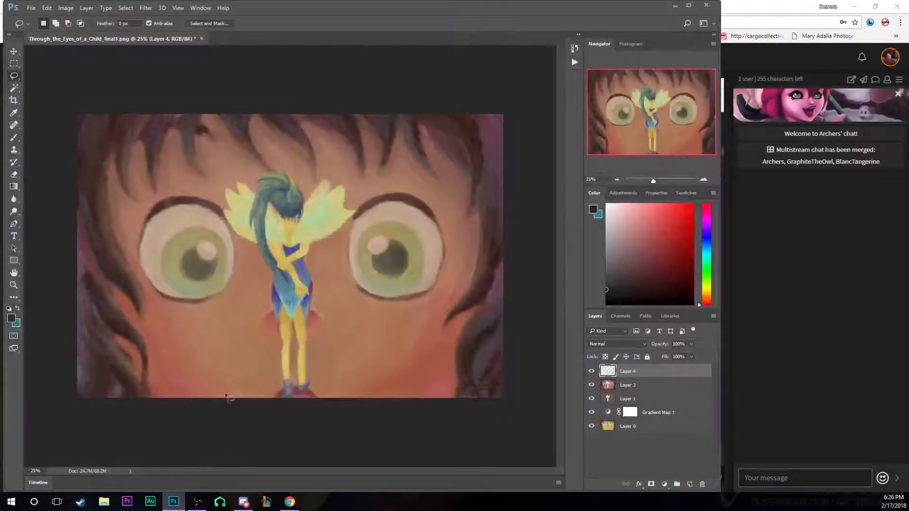
Prepare the Brush tool with a pale blue foreground colour and reduce the brush size to 45
{"action": "left_click", "coordinate": [14, 137]}
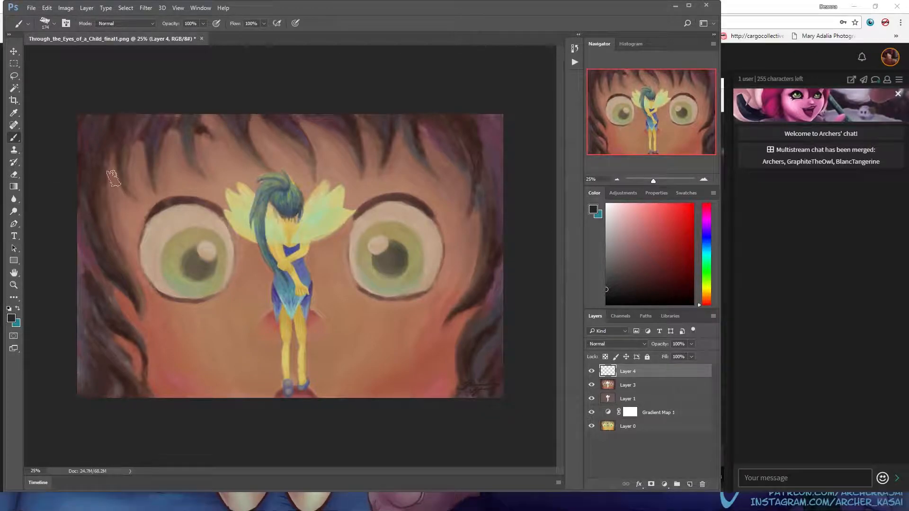
{"action": "left_click", "coordinate": [301, 290], "text": "alt"}
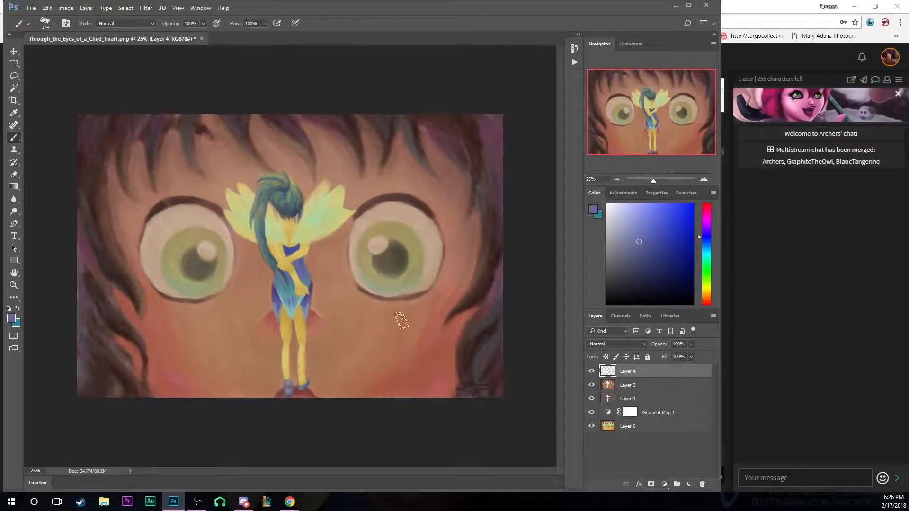
{"action": "left_click", "coordinate": [704, 179]}
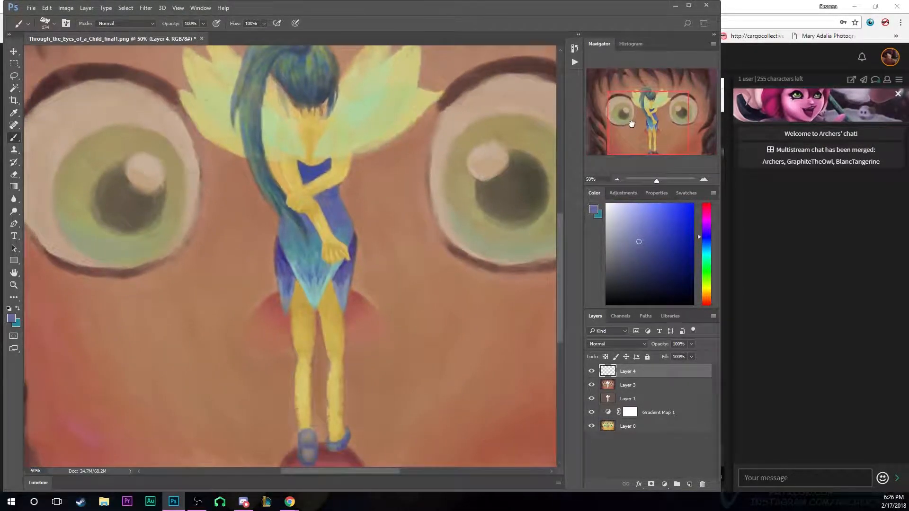
{"action": "left_click_drag", "start_coordinate": [709, 247], "coordinate": [708, 248]}
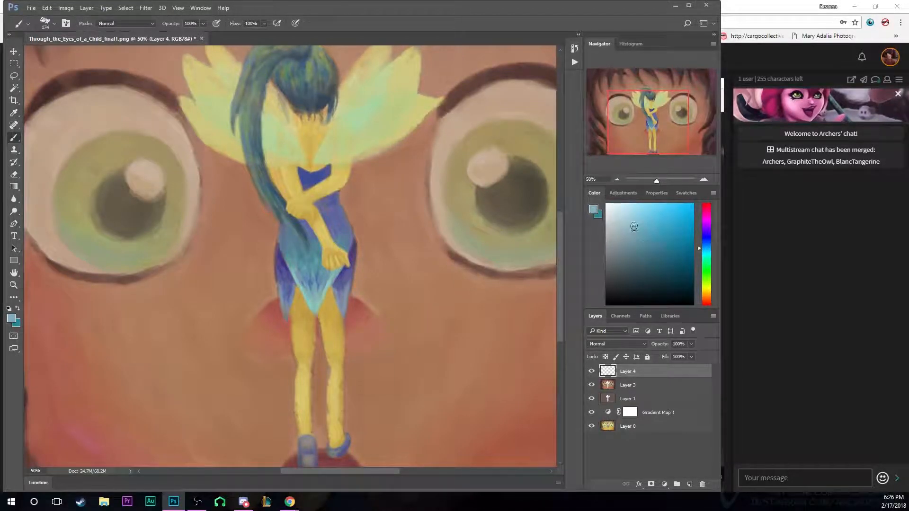
{"action": "left_click", "coordinate": [630, 217]}
{"action": "left_click", "coordinate": [593, 387]}
{"action": "left_click", "coordinate": [593, 389]}
{"action": "left_click_drag", "start_coordinate": [639, 134], "coordinate": [634, 128]}
{"action": "key", "text": "bracketleft"}
{"action": "key", "text": "bracketleft"}
{"action": "key", "text": "bracketleft"}
{"action": "key", "text": "bracketleft"}
{"action": "key", "text": "bracketleft"}
{"action": "key", "text": "bracketleft"}
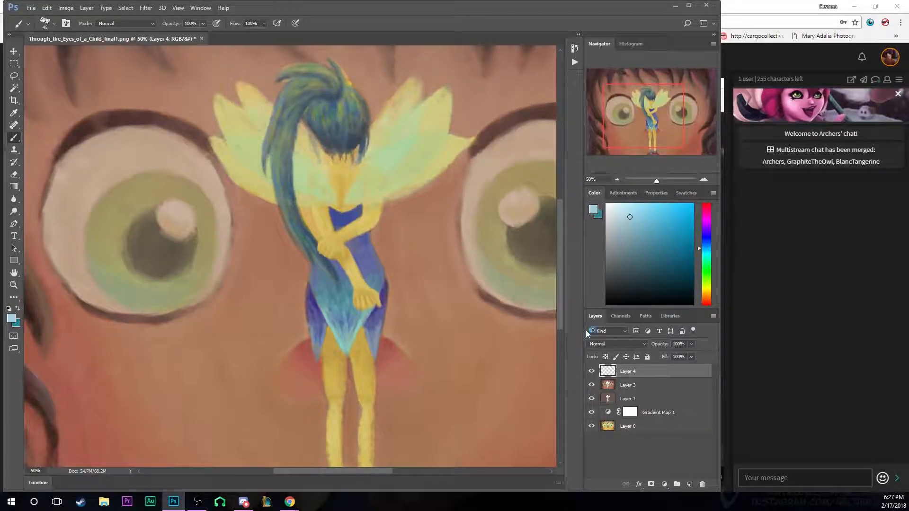
Paint pale blue highlights down the thighs and shins of both fairy legs on Layer 4 and compare with the layer hidden
{"action": "left_click", "coordinate": [704, 180]}
{"action": "left_click", "coordinate": [704, 179]}
{"action": "left_click_drag", "start_coordinate": [646, 132], "coordinate": [643, 174]}
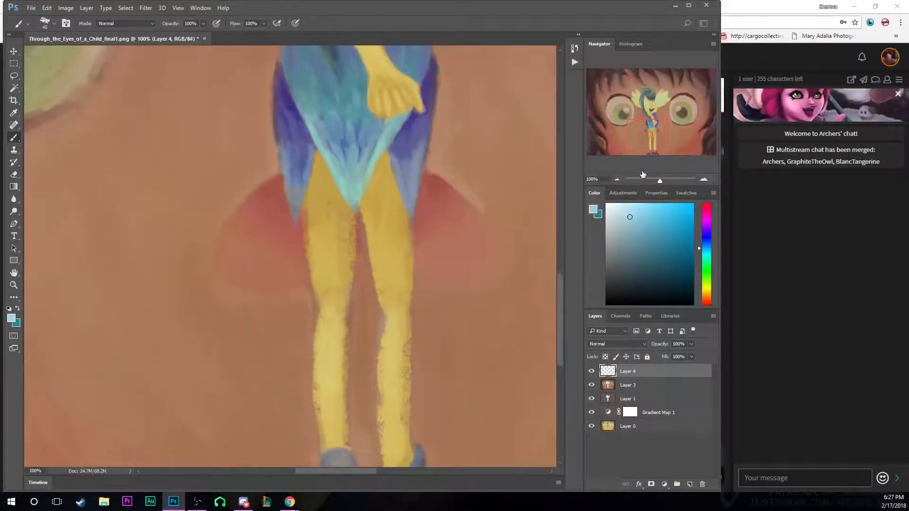
{"action": "left_click_drag", "start_coordinate": [323, 191], "coordinate": [331, 301]}
{"action": "left_click_drag", "start_coordinate": [328, 215], "coordinate": [330, 303]}
{"action": "mouse_move", "coordinate": [329, 342]}
{"action": "left_mouse_down"}
{"action": "mouse_move", "coordinate": [336, 427]}
{"action": "mouse_move", "coordinate": [333, 336]}
{"action": "mouse_move", "coordinate": [333, 394]}
{"action": "mouse_move", "coordinate": [380, 393]}
{"action": "mouse_move", "coordinate": [395, 330]}
{"action": "mouse_move", "coordinate": [400, 395]}
{"action": "mouse_move", "coordinate": [388, 354]}
{"action": "mouse_move", "coordinate": [393, 342]}
{"action": "mouse_move", "coordinate": [398, 439]}
{"action": "mouse_move", "coordinate": [383, 204]}
{"action": "mouse_move", "coordinate": [394, 291]}
{"action": "mouse_move", "coordinate": [388, 236]}
{"action": "mouse_move", "coordinate": [387, 270]}
{"action": "left_mouse_up"}
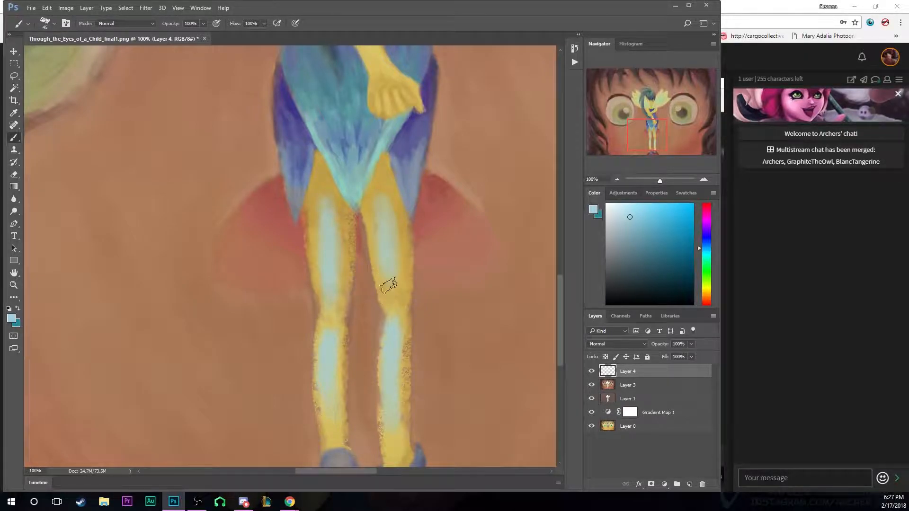
{"action": "left_click", "coordinate": [617, 179]}
{"action": "left_click", "coordinate": [592, 371]}
{"action": "left_click", "coordinate": [592, 372]}
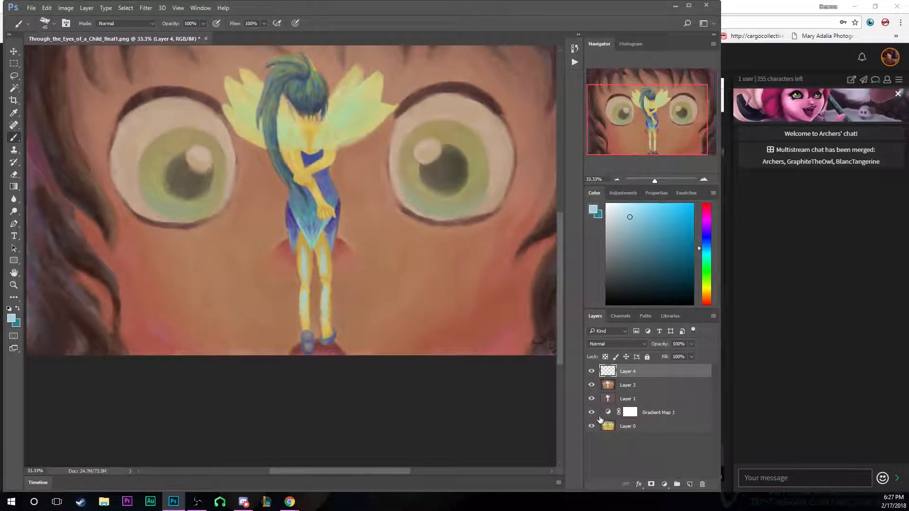
Narrow the pale blue highlight on the fairy's right-hand shin by painting yellow sampled from the leg with brush size 20
{"action": "left_click", "coordinate": [17, 174]}
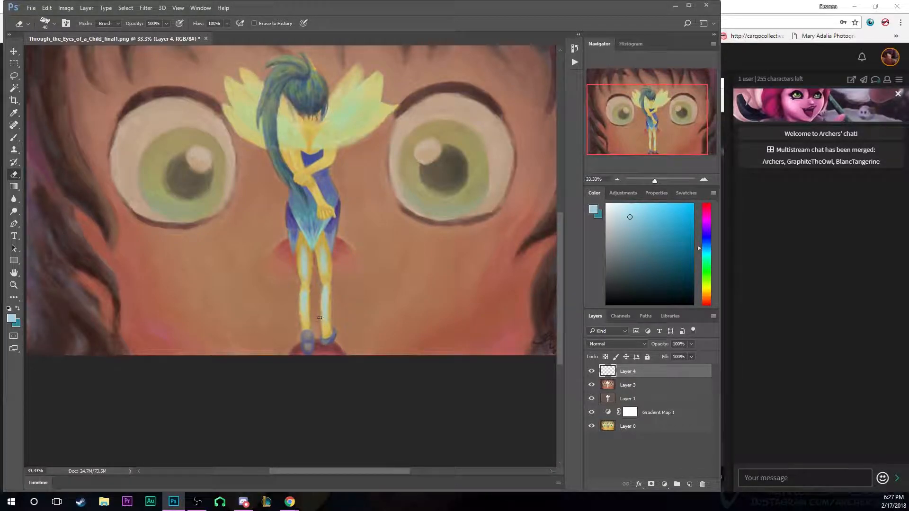
{"action": "left_click", "coordinate": [14, 138]}
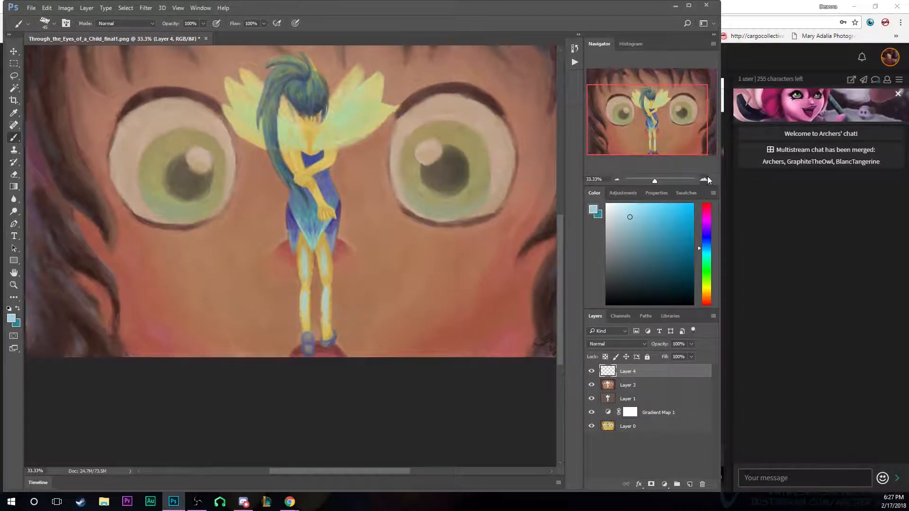
{"action": "left_click", "coordinate": [705, 179]}
{"action": "left_click", "coordinate": [706, 179]}
{"action": "left_click_drag", "start_coordinate": [647, 125], "coordinate": [653, 144]}
{"action": "left_click", "coordinate": [704, 180]}
{"action": "left_click", "coordinate": [646, 138]}
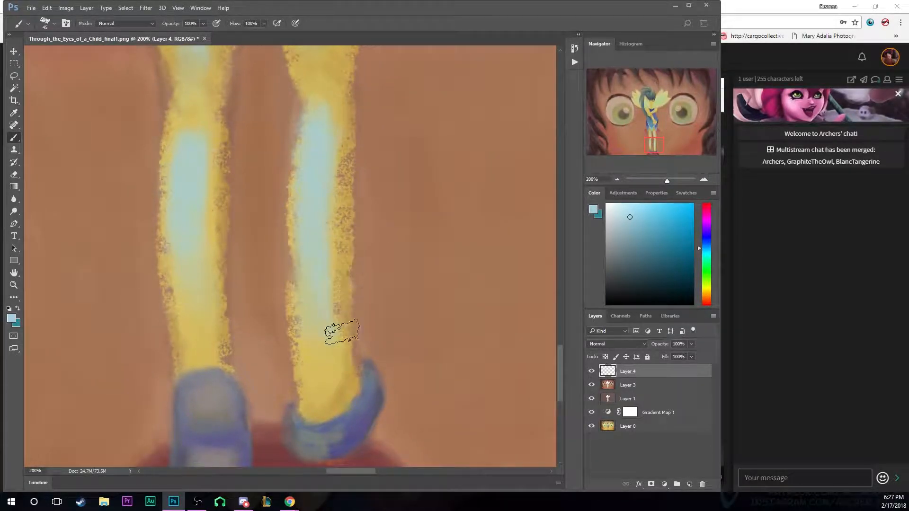
{"action": "left_click", "coordinate": [328, 346], "text": "alt"}
{"action": "key", "text": "bracketleft"}
{"action": "key", "text": "bracketleft"}
{"action": "key", "text": "bracketleft"}
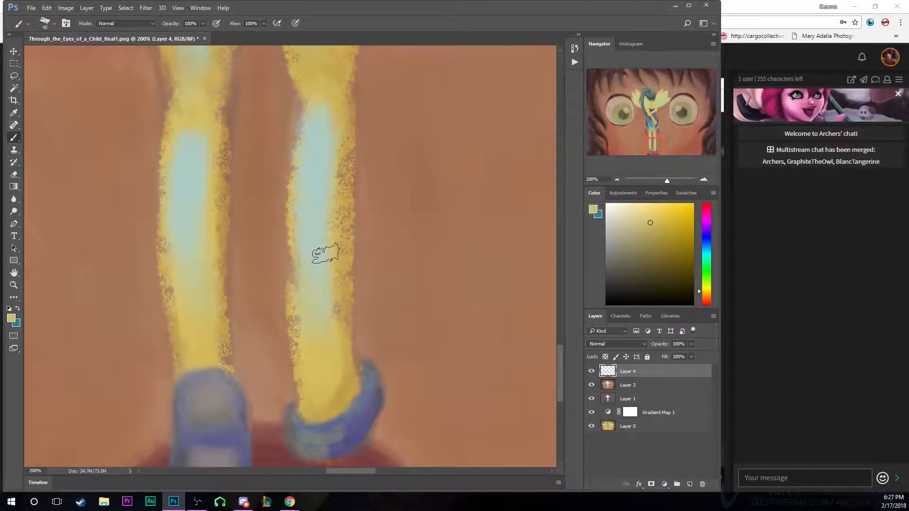
{"action": "mouse_move", "coordinate": [337, 152]}
{"action": "left_mouse_down"}
{"action": "mouse_move", "coordinate": [329, 247]}
{"action": "mouse_move", "coordinate": [326, 122]}
{"action": "mouse_move", "coordinate": [328, 292]}
{"action": "left_mouse_up"}
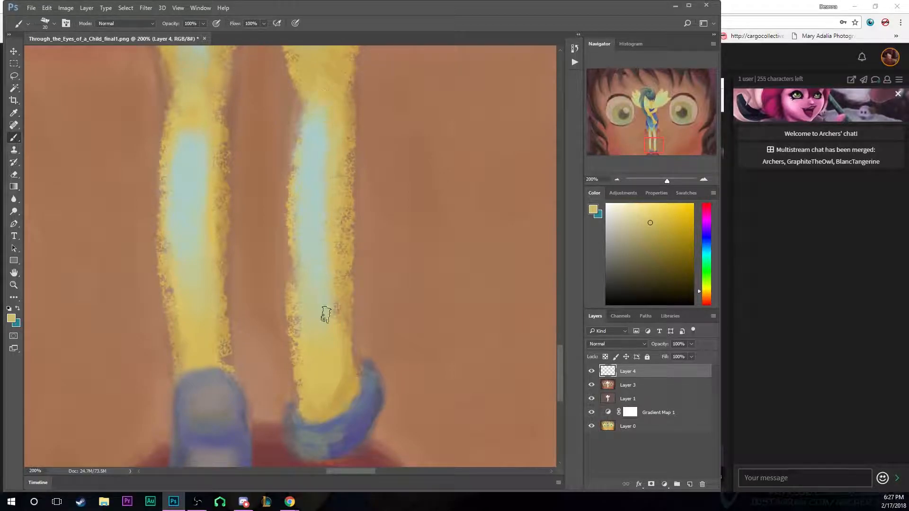
{"action": "mouse_move", "coordinate": [328, 155]}
{"action": "left_mouse_down"}
{"action": "mouse_move", "coordinate": [325, 345]}
{"action": "mouse_move", "coordinate": [346, 345]}
{"action": "mouse_move", "coordinate": [337, 361]}
{"action": "mouse_move", "coordinate": [338, 251]}
{"action": "left_mouse_up"}
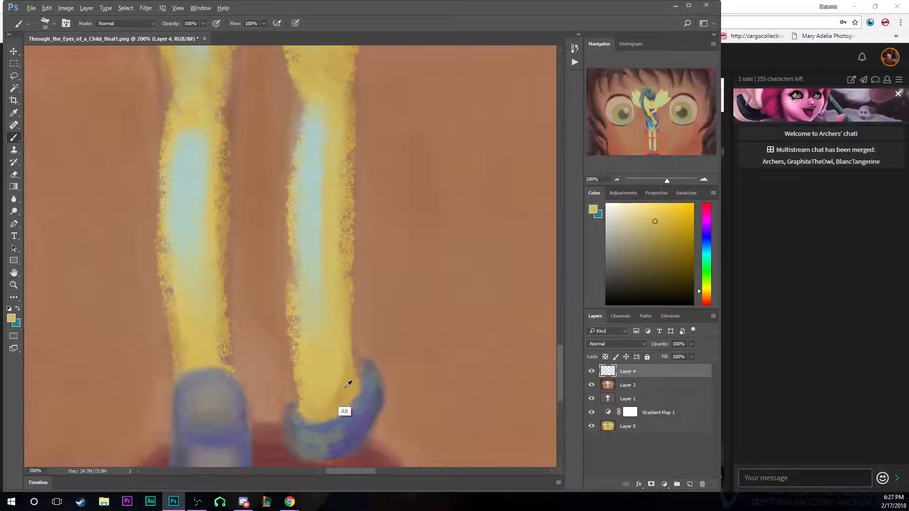
Shade the outer side of the right-hand shin with sampled gold and smooth its inner edge with sampled yellow
{"action": "left_click", "coordinate": [341, 409], "text": "alt"}
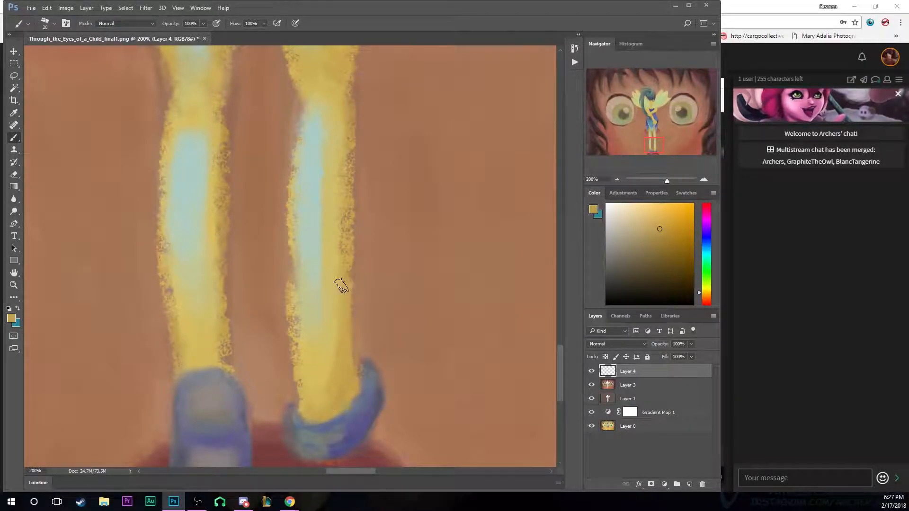
{"action": "mouse_move", "coordinate": [343, 332]}
{"action": "left_mouse_down"}
{"action": "mouse_move", "coordinate": [346, 201]}
{"action": "mouse_move", "coordinate": [326, 327]}
{"action": "mouse_move", "coordinate": [351, 218]}
{"action": "mouse_move", "coordinate": [319, 381]}
{"action": "left_mouse_up"}
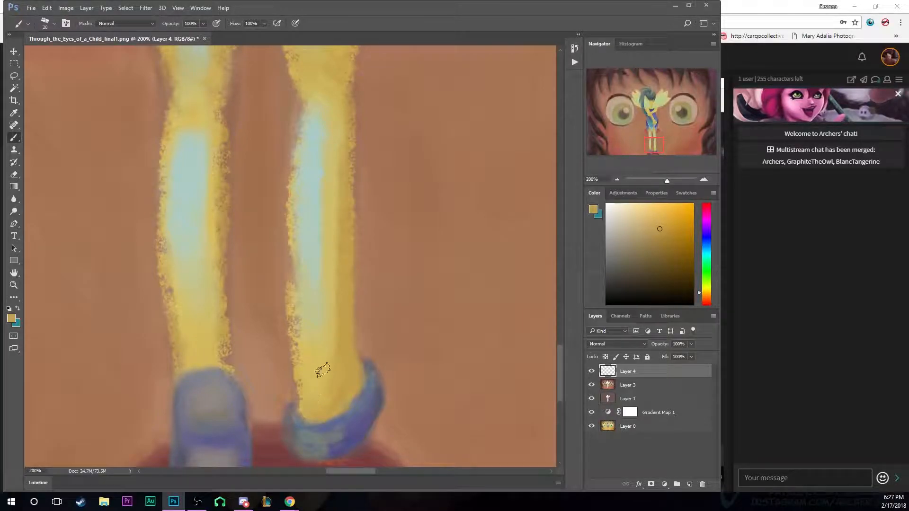
{"action": "left_click", "coordinate": [326, 294], "text": "alt"}
{"action": "left_click_drag", "start_coordinate": [332, 265], "coordinate": [328, 372]}
{"action": "left_click_drag", "start_coordinate": [342, 223], "coordinate": [347, 315]}
{"action": "left_click", "coordinate": [308, 382], "text": "alt"}
{"action": "mouse_move", "coordinate": [294, 235]}
{"action": "left_mouse_down"}
{"action": "mouse_move", "coordinate": [320, 397]}
{"action": "mouse_move", "coordinate": [286, 208]}
{"action": "mouse_move", "coordinate": [302, 363]}
{"action": "left_mouse_up"}
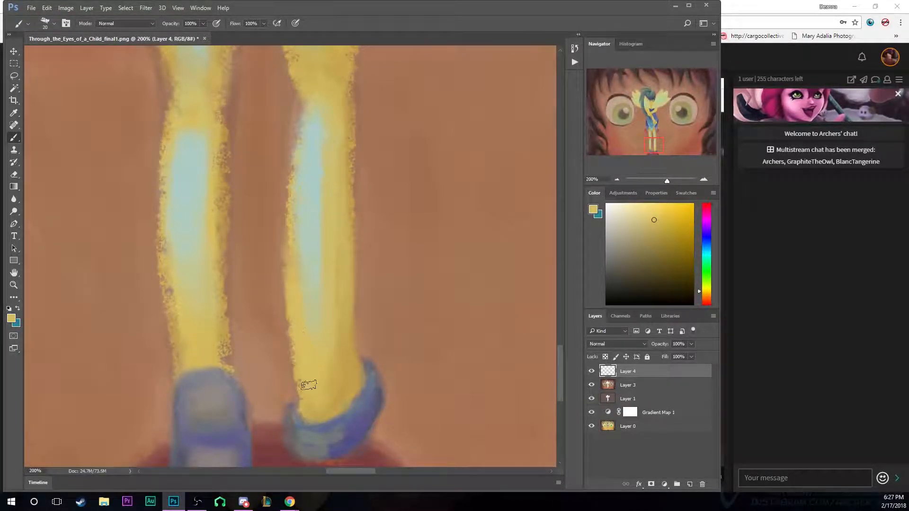
Blend the right-hand leg's lower calf and ankle with tones sampled from the surrounding skin
{"action": "left_click", "coordinate": [309, 284], "text": "alt"}
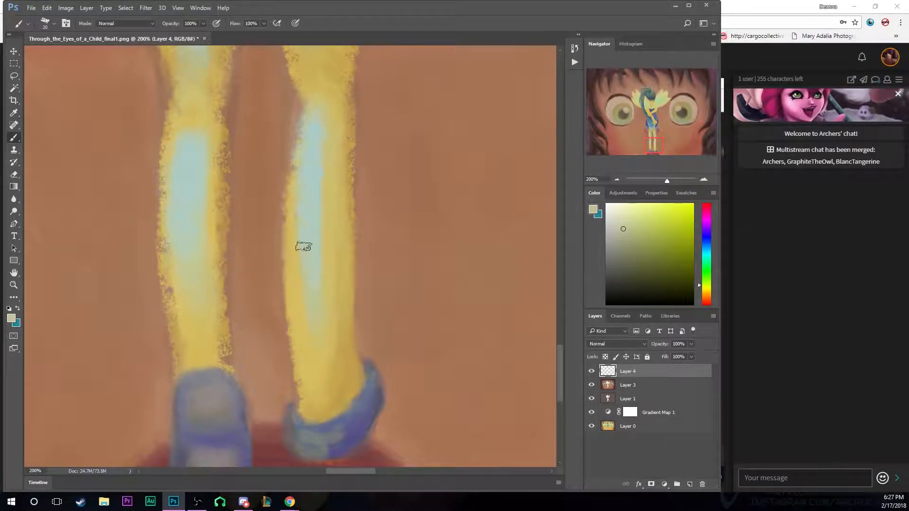
{"action": "left_click", "coordinate": [339, 308], "text": "alt"}
{"action": "left_click_drag", "start_coordinate": [339, 307], "coordinate": [334, 370]}
{"action": "left_click", "coordinate": [303, 371], "text": "alt"}
{"action": "mouse_move", "coordinate": [293, 334]}
{"action": "left_mouse_down"}
{"action": "mouse_move", "coordinate": [290, 379]}
{"action": "mouse_move", "coordinate": [295, 359]}
{"action": "mouse_move", "coordinate": [300, 407]}
{"action": "mouse_move", "coordinate": [296, 374]}
{"action": "mouse_move", "coordinate": [318, 396]}
{"action": "left_mouse_up"}
Extend the pale blue highlight toward the inner edge of the right-hand shin and soften its outline with tones sampled from the leg
{"action": "left_click_drag", "start_coordinate": [653, 143], "coordinate": [648, 133]}
{"action": "left_click", "coordinate": [387, 331], "text": "alt"}
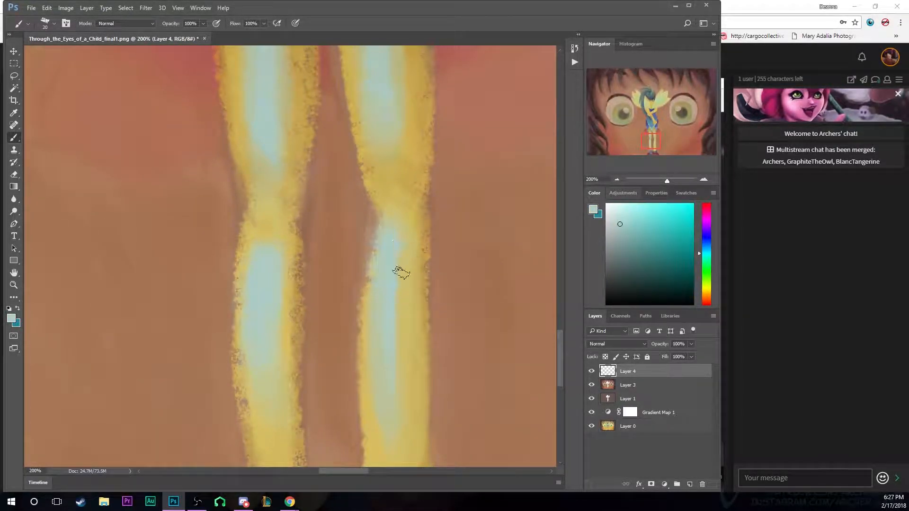
{"action": "left_click", "coordinate": [390, 410], "text": "alt"}
{"action": "left_click_drag", "start_coordinate": [400, 227], "coordinate": [399, 339]}
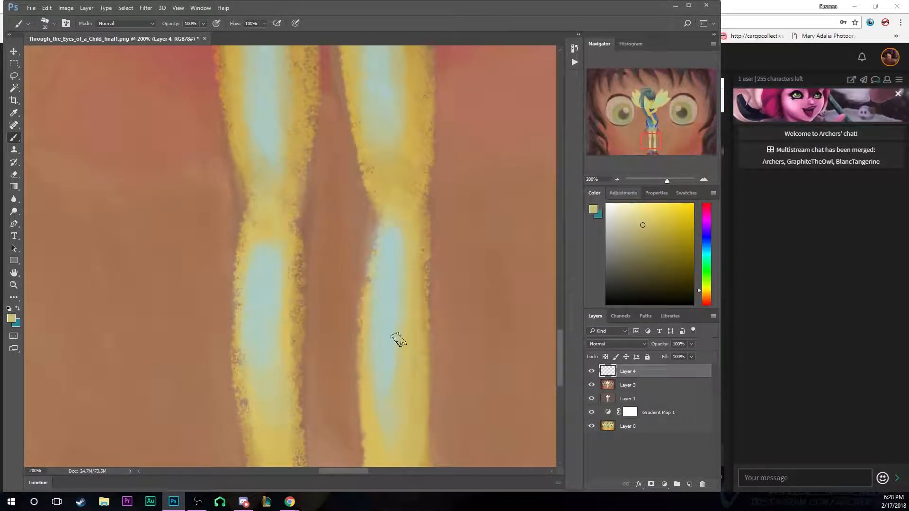
{"action": "mouse_move", "coordinate": [374, 213]}
{"action": "left_mouse_down"}
{"action": "mouse_move", "coordinate": [393, 251]}
{"action": "mouse_move", "coordinate": [376, 238]}
{"action": "mouse_move", "coordinate": [368, 354]}
{"action": "left_mouse_up"}
{"action": "left_click", "coordinate": [379, 209], "text": "alt"}
{"action": "left_click", "coordinate": [373, 324], "text": "alt"}
{"action": "left_click_drag", "start_coordinate": [372, 259], "coordinate": [379, 415]}
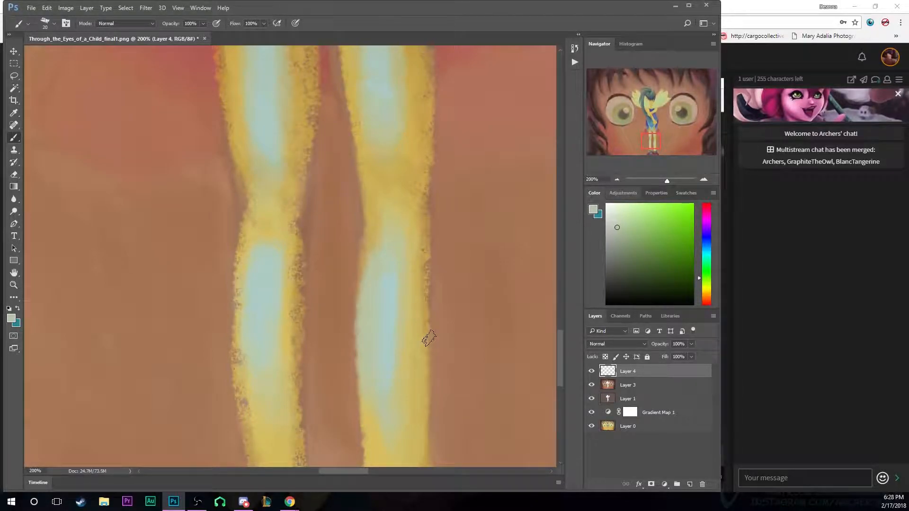
Blend the right-hand shin's highlight into the surrounding yellow up to the knee with sampled tones at brush size 30
{"action": "key", "text": "bracketright"}
{"action": "left_click", "coordinate": [377, 365], "text": "alt"}
{"action": "mouse_move", "coordinate": [392, 246]}
{"action": "left_mouse_down"}
{"action": "mouse_move", "coordinate": [386, 396]}
{"action": "mouse_move", "coordinate": [391, 237]}
{"action": "mouse_move", "coordinate": [385, 432]}
{"action": "mouse_move", "coordinate": [388, 235]}
{"action": "mouse_move", "coordinate": [402, 420]}
{"action": "left_mouse_up"}
{"action": "left_click_drag", "start_coordinate": [395, 270], "coordinate": [390, 448]}
{"action": "left_click_drag", "start_coordinate": [391, 251], "coordinate": [392, 455]}
{"action": "left_click_drag", "start_coordinate": [394, 283], "coordinate": [400, 445]}
{"action": "left_click_drag", "start_coordinate": [402, 234], "coordinate": [387, 319]}
{"action": "left_click_drag", "start_coordinate": [387, 214], "coordinate": [397, 306]}
{"action": "left_click_drag", "start_coordinate": [381, 254], "coordinate": [378, 428]}
{"action": "left_click_drag", "start_coordinate": [377, 364], "coordinate": [397, 423]}
{"action": "left_click", "coordinate": [405, 438], "text": "alt"}
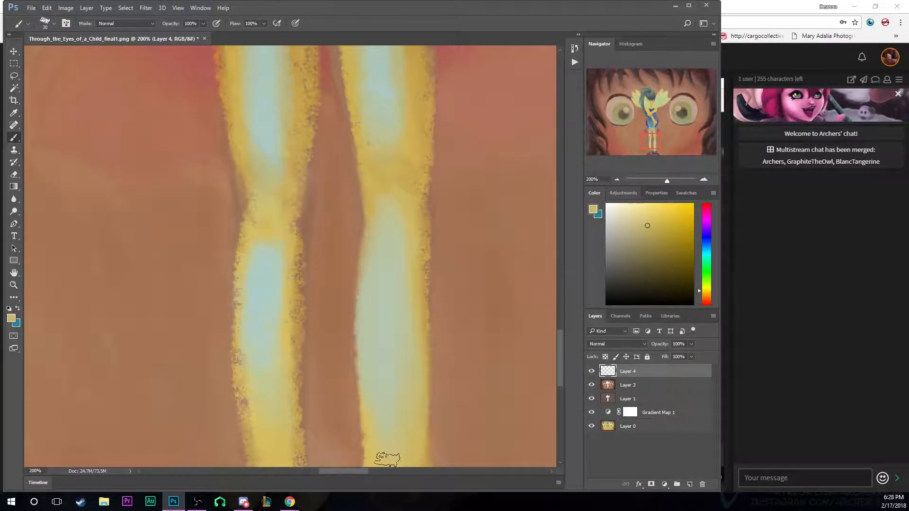
{"action": "mouse_move", "coordinate": [405, 273]}
{"action": "left_mouse_down"}
{"action": "mouse_move", "coordinate": [403, 424]}
{"action": "mouse_move", "coordinate": [409, 260]}
{"action": "mouse_move", "coordinate": [402, 440]}
{"action": "mouse_move", "coordinate": [406, 259]}
{"action": "mouse_move", "coordinate": [384, 186]}
{"action": "mouse_move", "coordinate": [382, 242]}
{"action": "left_mouse_up"}
{"action": "left_click", "coordinate": [374, 216], "text": "alt"}
{"action": "mouse_move", "coordinate": [379, 202]}
{"action": "left_mouse_down"}
{"action": "mouse_move", "coordinate": [397, 220]}
{"action": "mouse_move", "coordinate": [401, 195]}
{"action": "left_mouse_up"}
Compare the fairy's legs with Layer 4 hidden and shown, both zoomed out and close up
{"action": "left_click", "coordinate": [617, 179]}
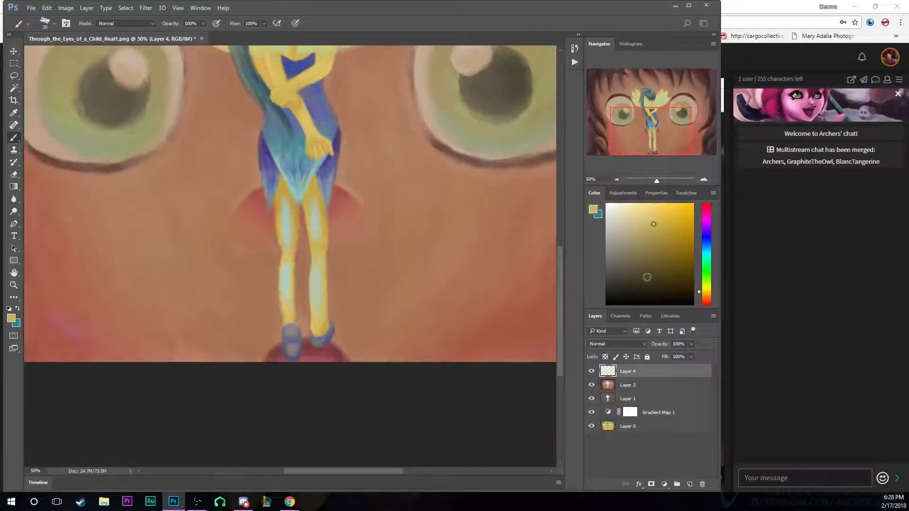
{"action": "left_click", "coordinate": [592, 371]}
{"action": "left_click", "coordinate": [591, 371]}
{"action": "left_click", "coordinate": [705, 179]}
{"action": "left_click", "coordinate": [704, 179]}
{"action": "left_click", "coordinate": [705, 179]}
{"action": "left_click_drag", "start_coordinate": [652, 136], "coordinate": [656, 148]}
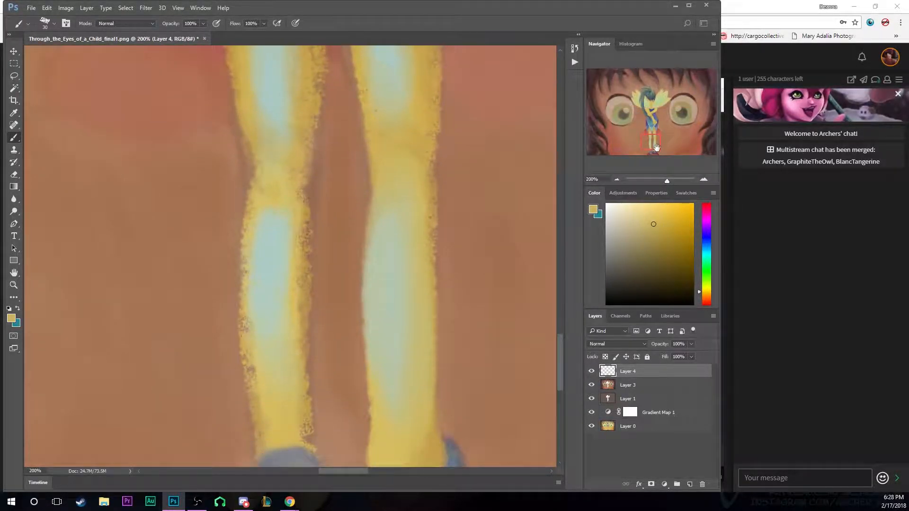
{"action": "left_click", "coordinate": [592, 372]}
Clean the inner edge of the right-hand shin with brown sampled from the background at brush size 15
{"action": "key", "text": "bracketleft"}
{"action": "key", "text": "bracketleft"}
{"action": "key", "text": "bracketleft"}
{"action": "left_click", "coordinate": [364, 192], "text": "alt"}
{"action": "left_click_drag", "start_coordinate": [361, 238], "coordinate": [355, 284]}
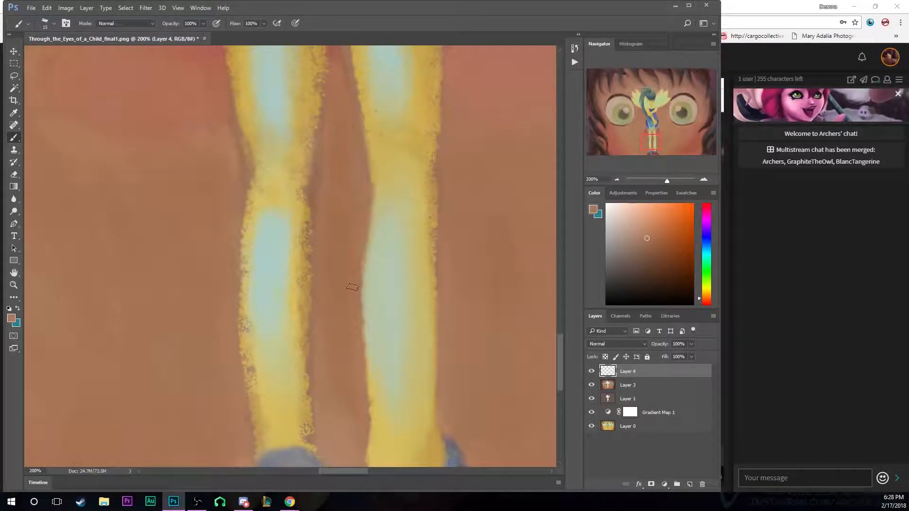
Toggle the visibility of Layer 4, Layer 3 and Layer 1 to examine the original lower legs and shoes
{"action": "left_click_drag", "start_coordinate": [654, 141], "coordinate": [654, 146]}
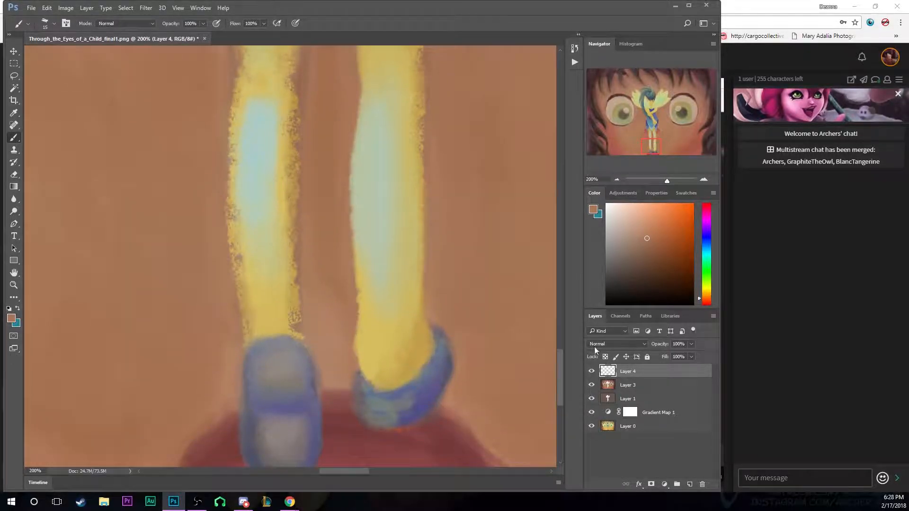
{"action": "left_click", "coordinate": [593, 374]}
{"action": "left_click", "coordinate": [591, 386]}
{"action": "left_click", "coordinate": [592, 388]}
{"action": "left_click", "coordinate": [592, 388]}
{"action": "left_click", "coordinate": [593, 399]}
{"action": "left_click", "coordinate": [593, 373]}
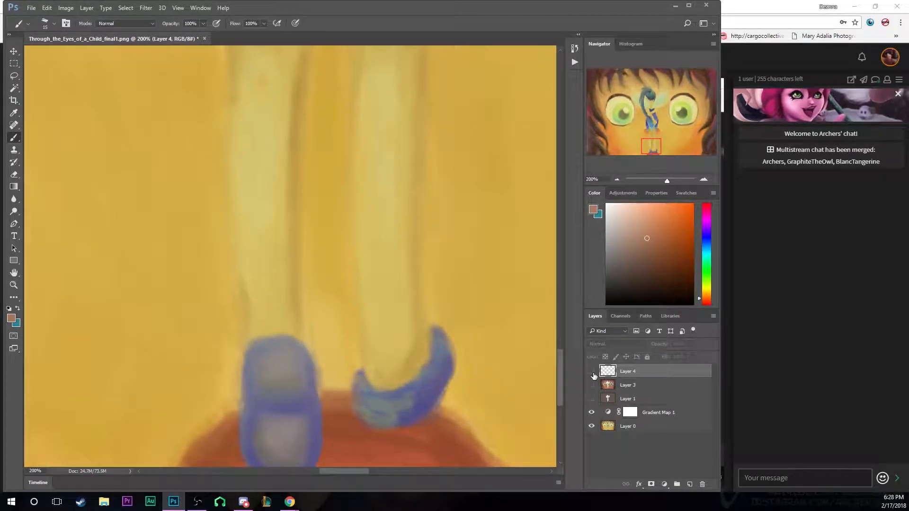
{"action": "left_click", "coordinate": [592, 372]}
{"action": "left_click_drag", "start_coordinate": [592, 389], "coordinate": [592, 400]}
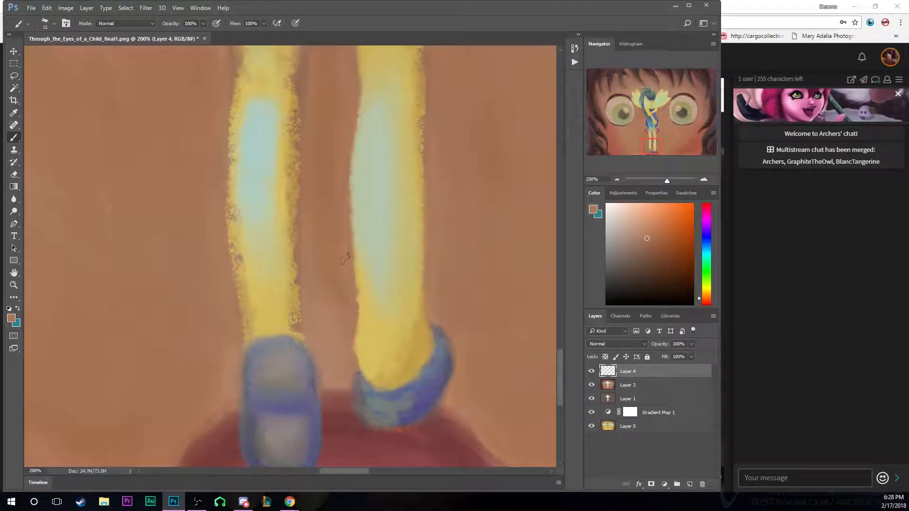
Tidy the inner edge of the right-hand ankle with sampled background brown and pick up the ankle's yellow
{"action": "left_click", "coordinate": [341, 377], "text": "alt"}
{"action": "left_click_drag", "start_coordinate": [352, 335], "coordinate": [356, 359]}
{"action": "left_click", "coordinate": [371, 370], "text": "alt"}
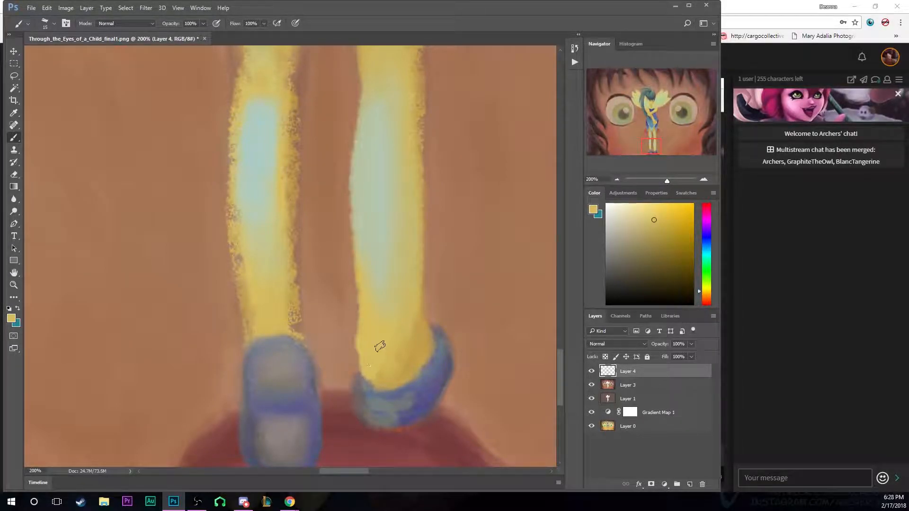
Shade the inner side of the left-hand shin with sampled gold and blend it with sampled yellow at brush size 20
{"action": "left_click_drag", "start_coordinate": [648, 142], "coordinate": [645, 141]}
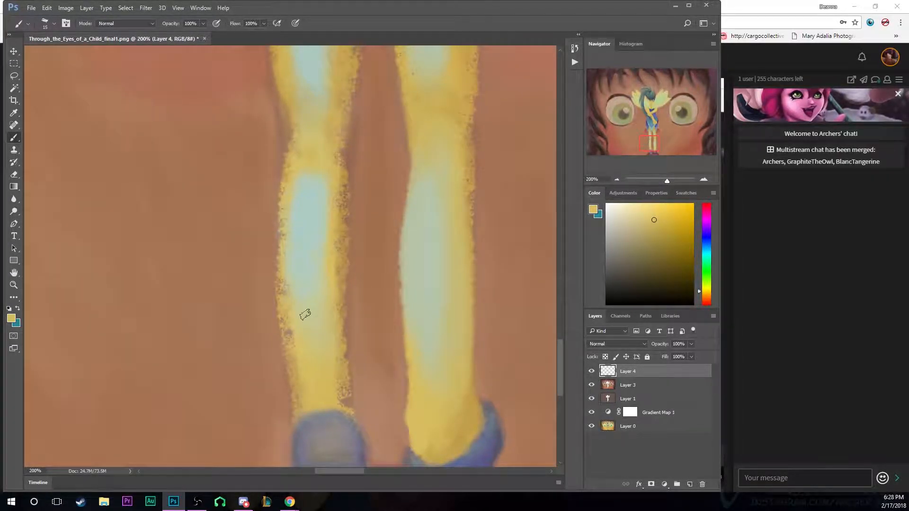
{"action": "left_click", "coordinate": [339, 367], "text": "alt"}
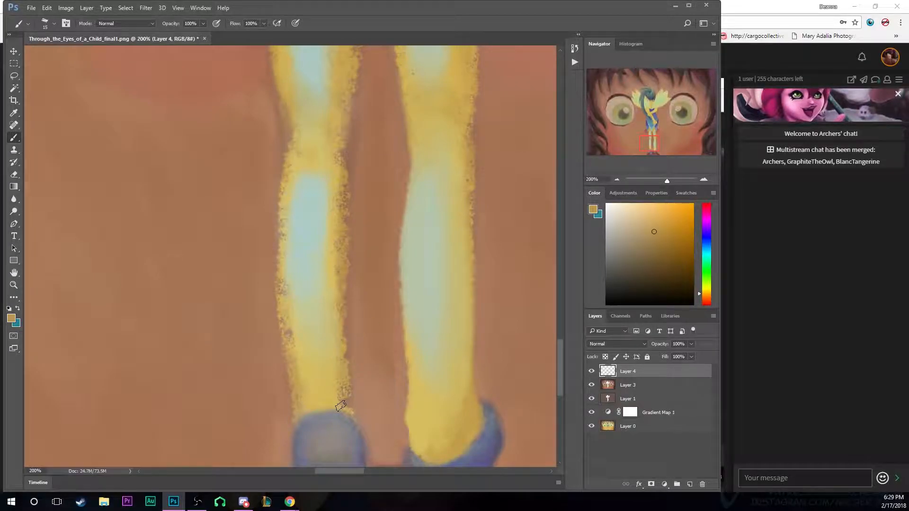
{"action": "left_click_drag", "start_coordinate": [351, 414], "coordinate": [337, 186]}
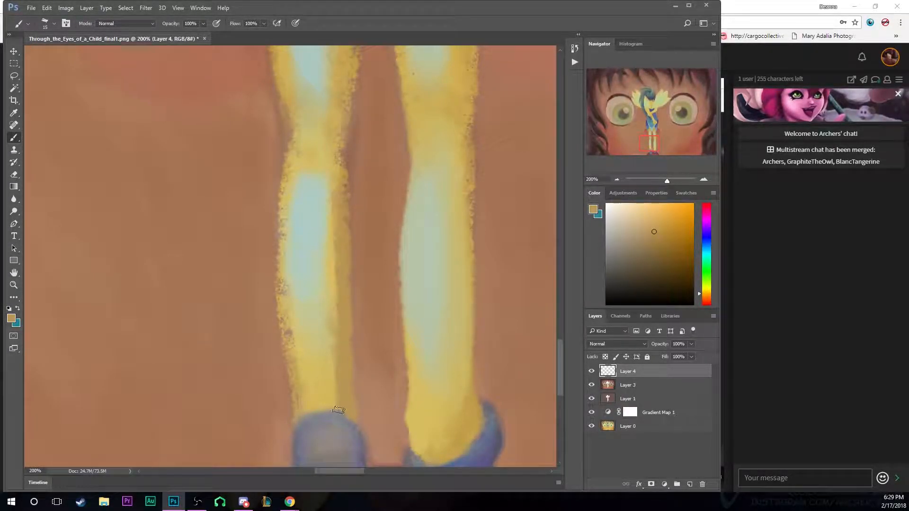
{"action": "key", "text": "bracketright"}
{"action": "left_click", "coordinate": [330, 287], "text": "alt"}
{"action": "left_click_drag", "start_coordinate": [330, 211], "coordinate": [328, 383]}
{"action": "mouse_move", "coordinate": [333, 306]}
{"action": "left_mouse_down"}
{"action": "mouse_move", "coordinate": [302, 350]}
{"action": "mouse_move", "coordinate": [301, 386]}
{"action": "mouse_move", "coordinate": [298, 358]}
{"action": "mouse_move", "coordinate": [299, 408]}
{"action": "left_mouse_up"}
Smooth the left-hand shin's outer edge and soften its pale blue highlight with tones sampled from the leg
{"action": "left_click", "coordinate": [303, 351], "text": "alt"}
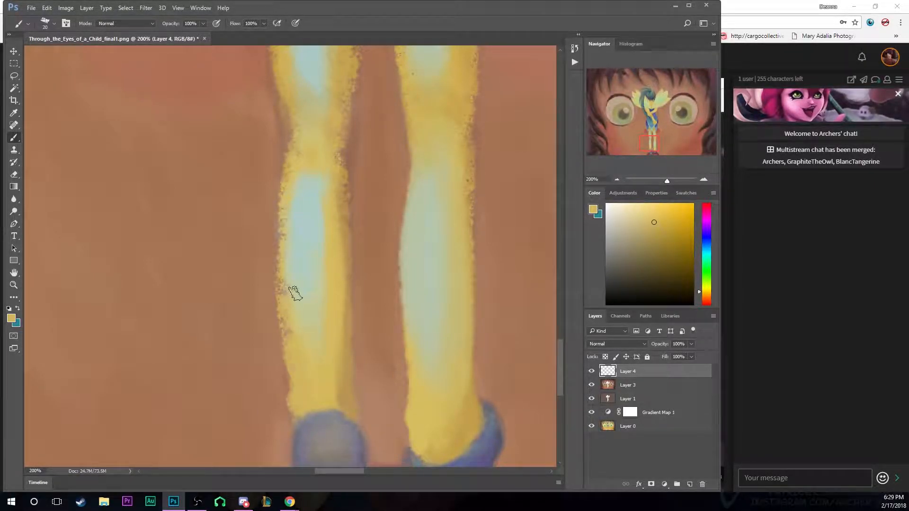
{"action": "left_click", "coordinate": [313, 323], "text": "alt"}
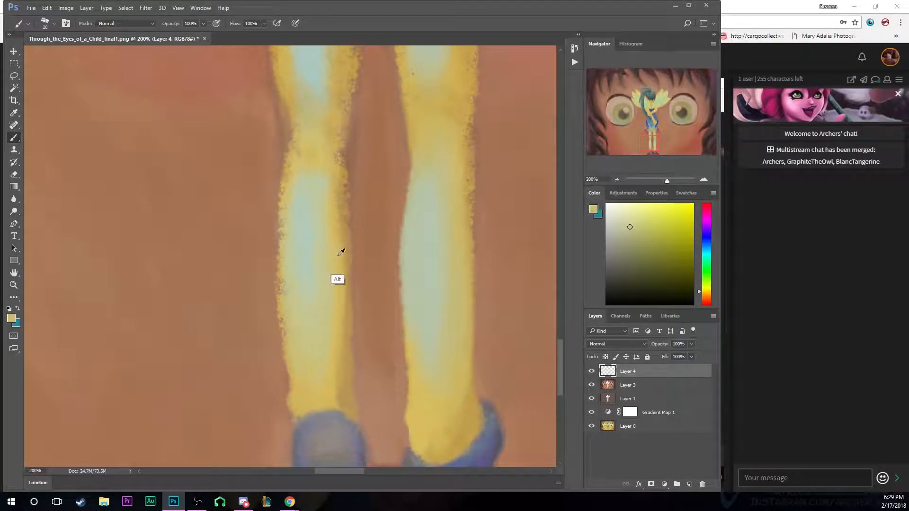
{"action": "left_click", "coordinate": [339, 254], "text": "alt"}
{"action": "left_click_drag", "start_coordinate": [330, 166], "coordinate": [340, 281]}
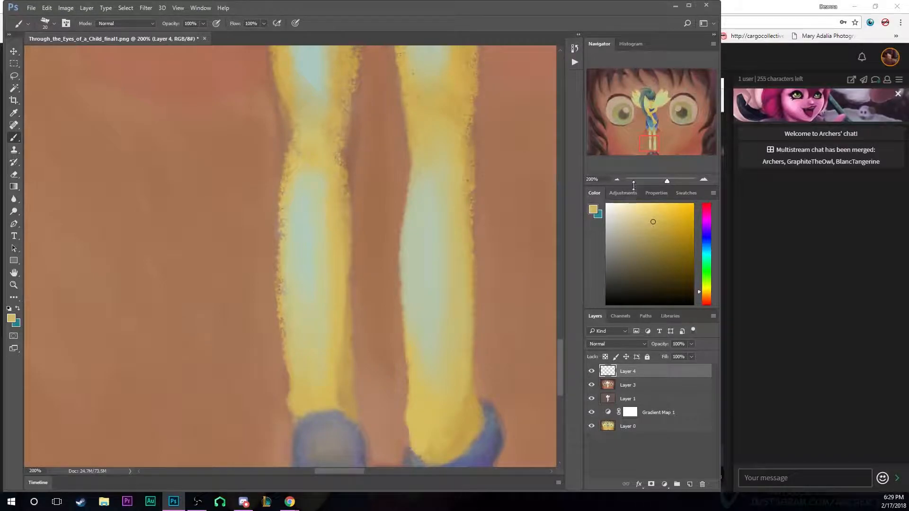
Review the whole figure, and blend the right-hand thigh's pale blue highlight into the yellow with tones sampled from the thigh
{"action": "left_click", "coordinate": [617, 180]}
{"action": "left_click", "coordinate": [617, 179]}
{"action": "left_click", "coordinate": [617, 180]}
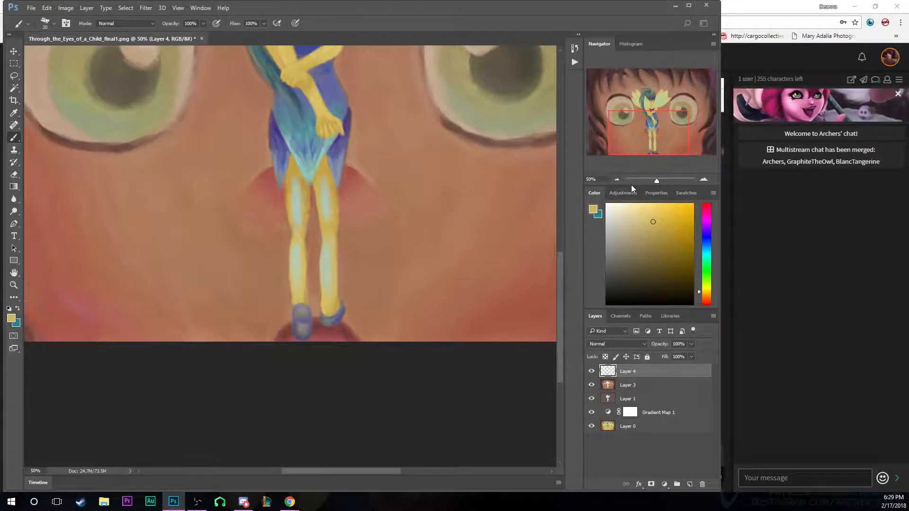
{"action": "left_click_drag", "start_coordinate": [645, 144], "coordinate": [654, 163]}
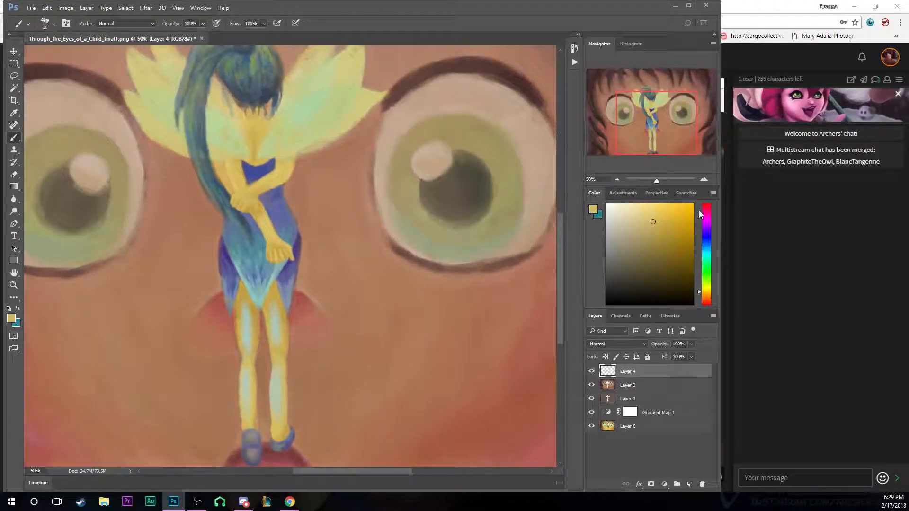
{"action": "left_click", "coordinate": [706, 179]}
{"action": "left_click", "coordinate": [705, 180]}
{"action": "left_click", "coordinate": [706, 179]}
{"action": "left_click_drag", "start_coordinate": [656, 124], "coordinate": [651, 131]}
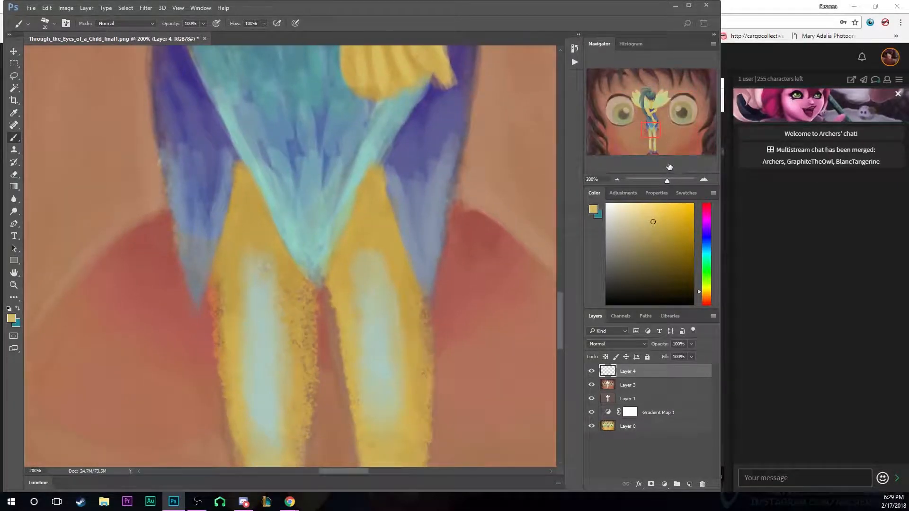
{"action": "key", "text": "alt"}
{"action": "left_click", "coordinate": [400, 337], "text": "alt"}
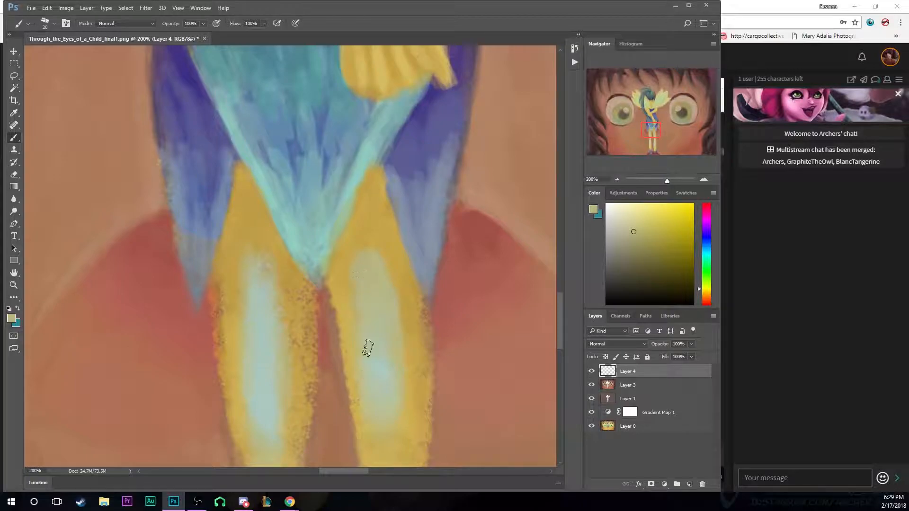
{"action": "left_click", "coordinate": [386, 374], "text": "alt"}
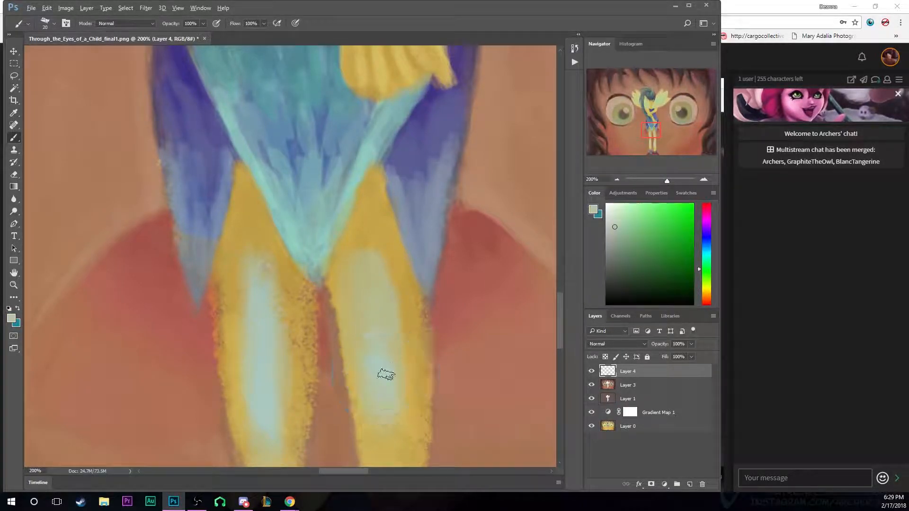
{"action": "left_click", "coordinate": [403, 399], "text": "alt"}
{"action": "left_click", "coordinate": [399, 381], "text": "alt"}
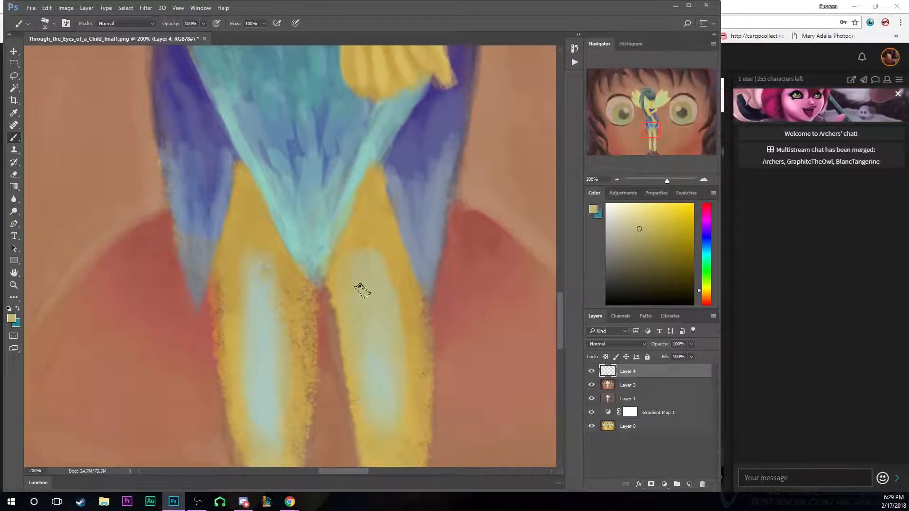
{"action": "left_click", "coordinate": [367, 258], "text": "alt"}
Widen and soften the left-hand thigh's highlight with pale tones sampled from both thighs
{"action": "left_click", "coordinate": [264, 313], "text": "alt"}
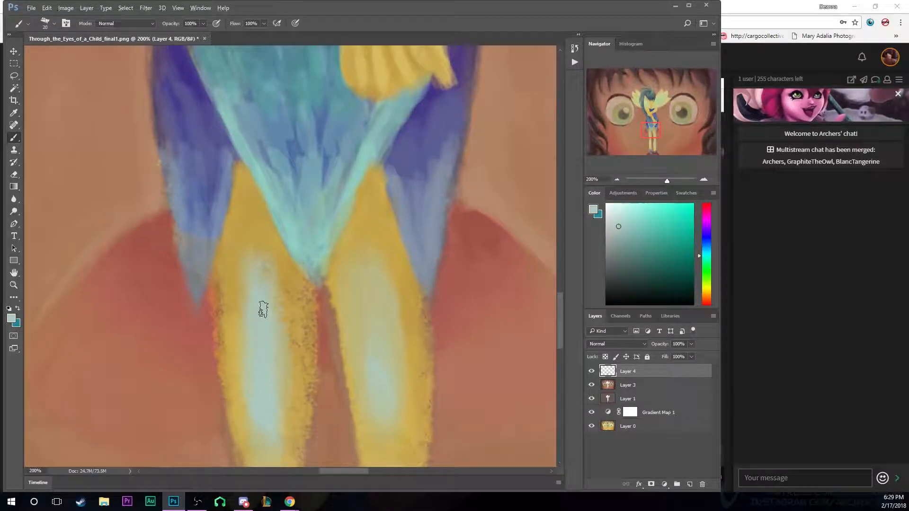
{"action": "left_click", "coordinate": [378, 307], "text": "alt"}
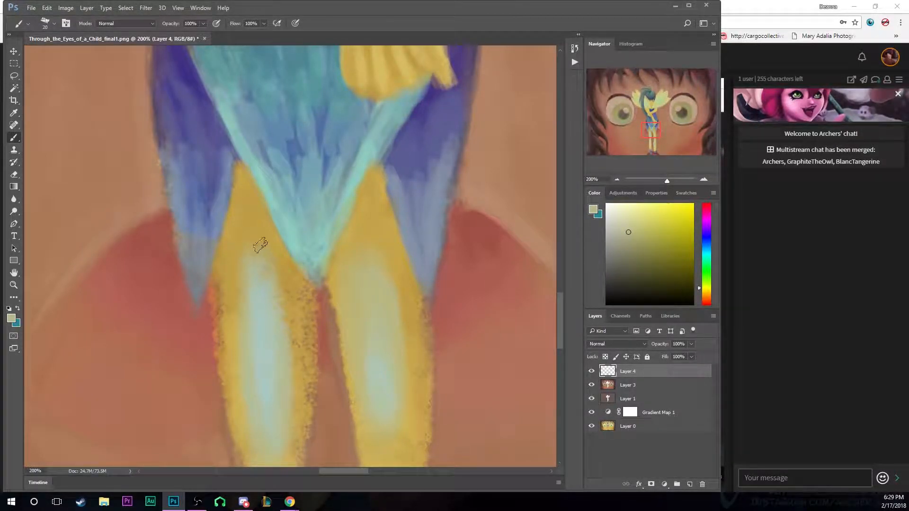
{"action": "left_click_drag", "start_coordinate": [301, 319], "coordinate": [303, 350]}
{"action": "mouse_move", "coordinate": [259, 276]}
{"action": "left_mouse_down"}
{"action": "mouse_move", "coordinate": [257, 325]}
{"action": "mouse_move", "coordinate": [272, 339]}
{"action": "mouse_move", "coordinate": [256, 265]}
{"action": "mouse_move", "coordinate": [245, 341]}
{"action": "left_mouse_up"}
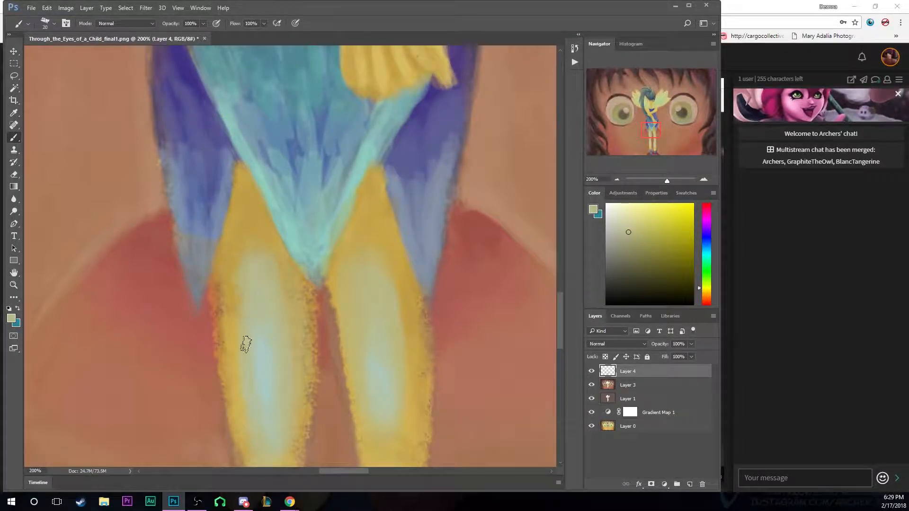
{"action": "left_click", "coordinate": [260, 378], "text": "alt"}
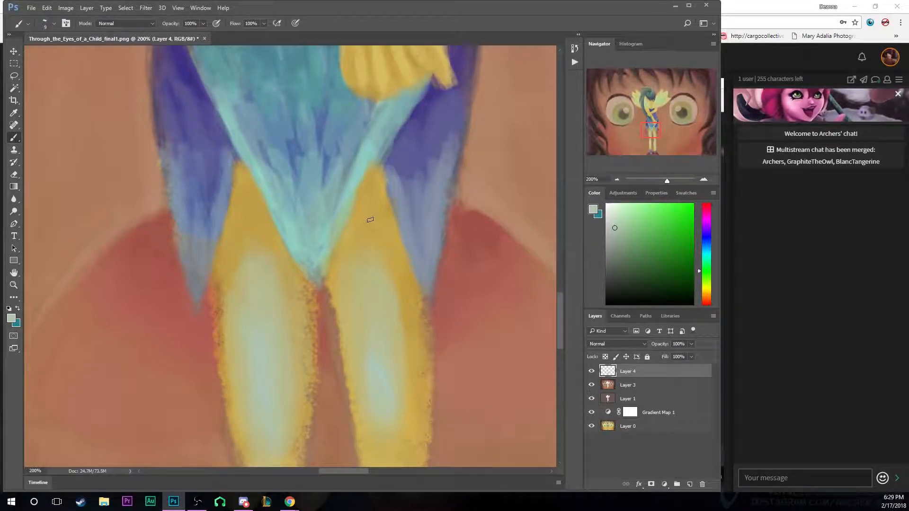
Paint thin dark purple shadow lines under the skirt hem at the tops of both thighs with brush size 9
{"action": "left_click", "coordinate": [430, 125], "text": "alt"}
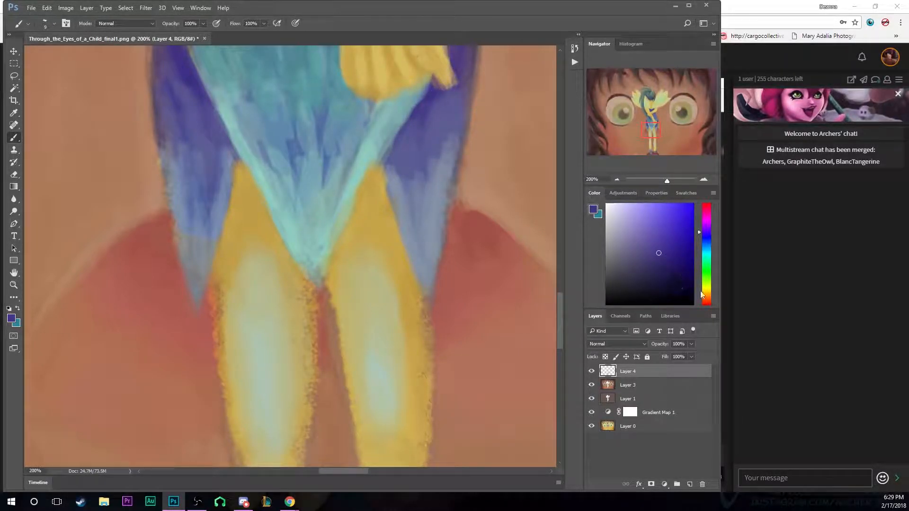
{"action": "left_click_drag", "start_coordinate": [707, 229], "coordinate": [707, 225]}
{"action": "left_click", "coordinate": [666, 262]}
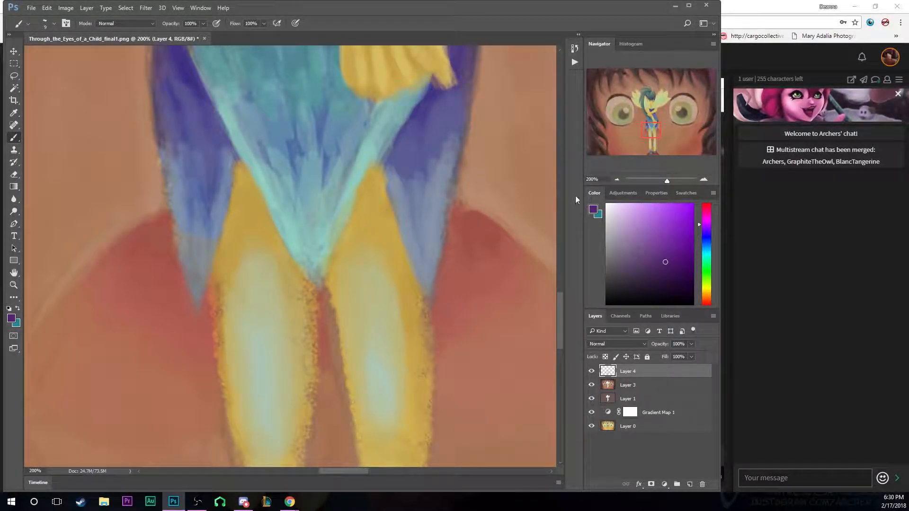
{"action": "left_click_drag", "start_coordinate": [379, 169], "coordinate": [402, 244]}
{"action": "mouse_move", "coordinate": [397, 213]}
{"action": "left_mouse_down"}
{"action": "mouse_move", "coordinate": [378, 167]}
{"action": "mouse_move", "coordinate": [361, 204]}
{"action": "left_mouse_up"}
{"action": "mouse_move", "coordinate": [241, 167]}
{"action": "left_mouse_down"}
{"action": "mouse_move", "coordinate": [270, 223]}
{"action": "mouse_move", "coordinate": [236, 180]}
{"action": "mouse_move", "coordinate": [229, 209]}
{"action": "mouse_move", "coordinate": [241, 166]}
{"action": "left_mouse_up"}
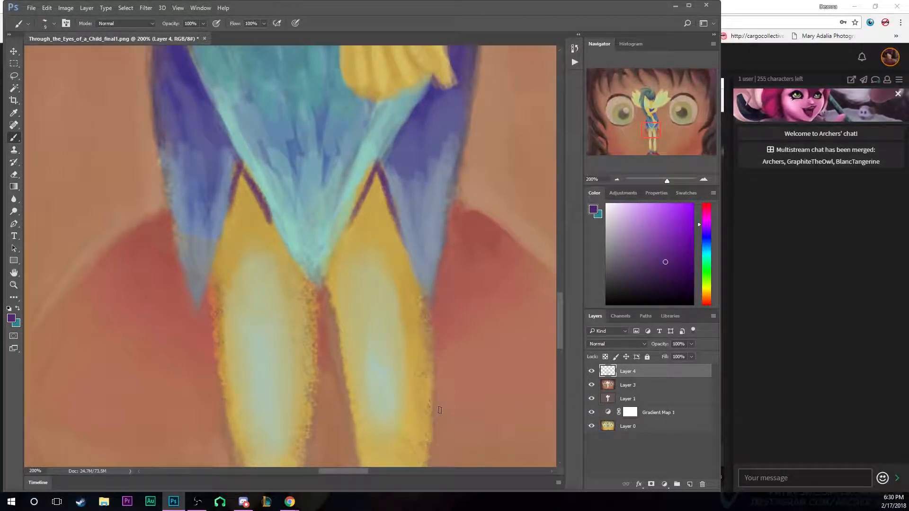
Shade the tops of both thighs below the skirt with purple at brush size 20, blending into the yellow with sampled tones
{"action": "mouse_move", "coordinate": [242, 176]}
{"action": "left_mouse_down"}
{"action": "mouse_move", "coordinate": [245, 195]}
{"action": "mouse_move", "coordinate": [227, 220]}
{"action": "mouse_move", "coordinate": [244, 182]}
{"action": "left_mouse_up"}
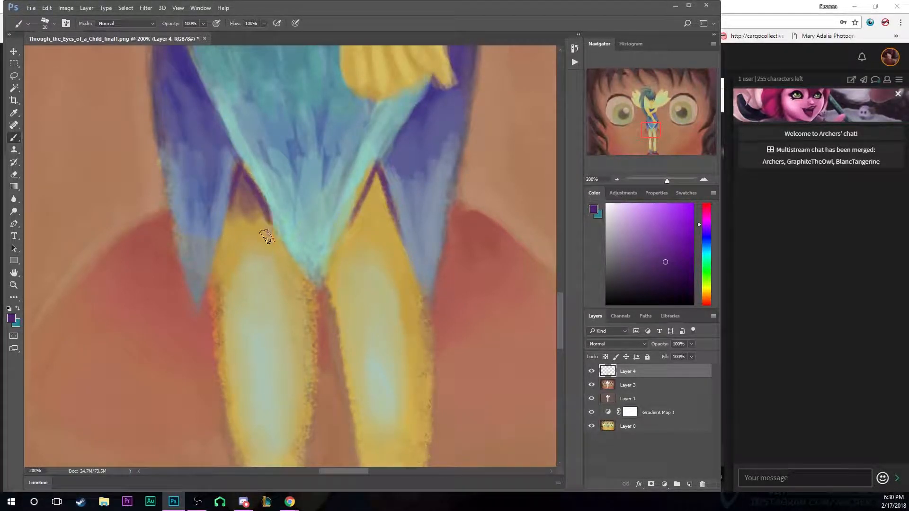
{"action": "key", "text": "ctrl+z"}
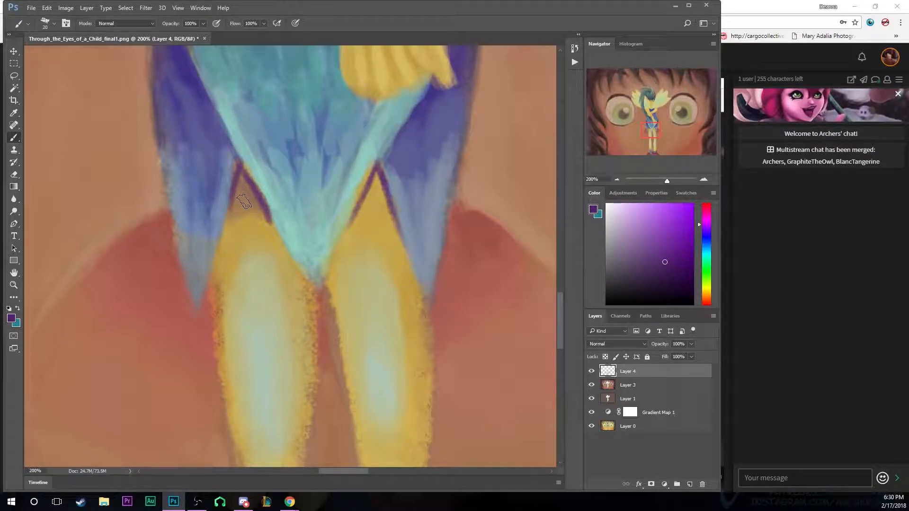
{"action": "key", "text": "ctrl+z"}
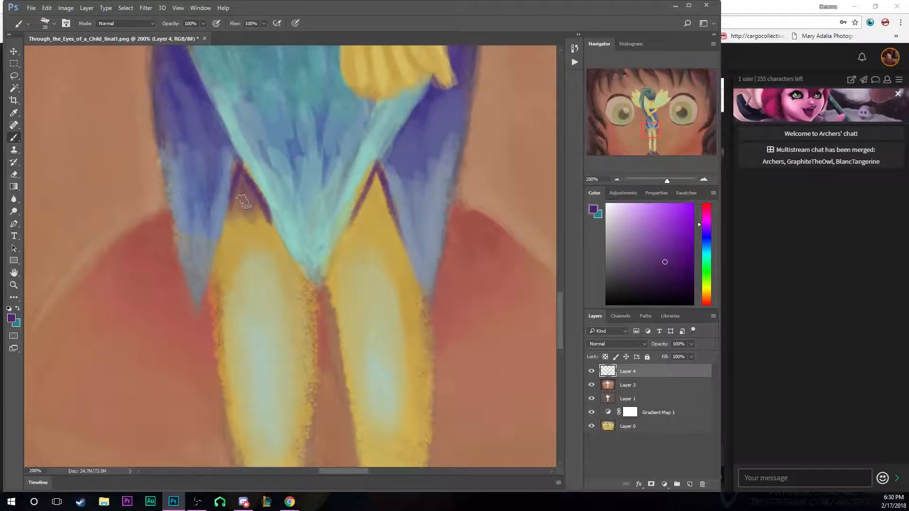
{"action": "left_click", "coordinate": [250, 195], "text": "alt"}
{"action": "mouse_move", "coordinate": [250, 197]}
{"action": "left_mouse_down"}
{"action": "mouse_move", "coordinate": [274, 243]}
{"action": "mouse_move", "coordinate": [242, 188]}
{"action": "mouse_move", "coordinate": [249, 217]}
{"action": "mouse_move", "coordinate": [234, 237]}
{"action": "mouse_move", "coordinate": [232, 227]}
{"action": "mouse_move", "coordinate": [224, 267]}
{"action": "mouse_move", "coordinate": [257, 222]}
{"action": "mouse_move", "coordinate": [251, 199]}
{"action": "mouse_move", "coordinate": [273, 249]}
{"action": "mouse_move", "coordinate": [239, 195]}
{"action": "mouse_move", "coordinate": [226, 244]}
{"action": "left_mouse_up"}
{"action": "left_click", "coordinate": [235, 250], "text": "alt"}
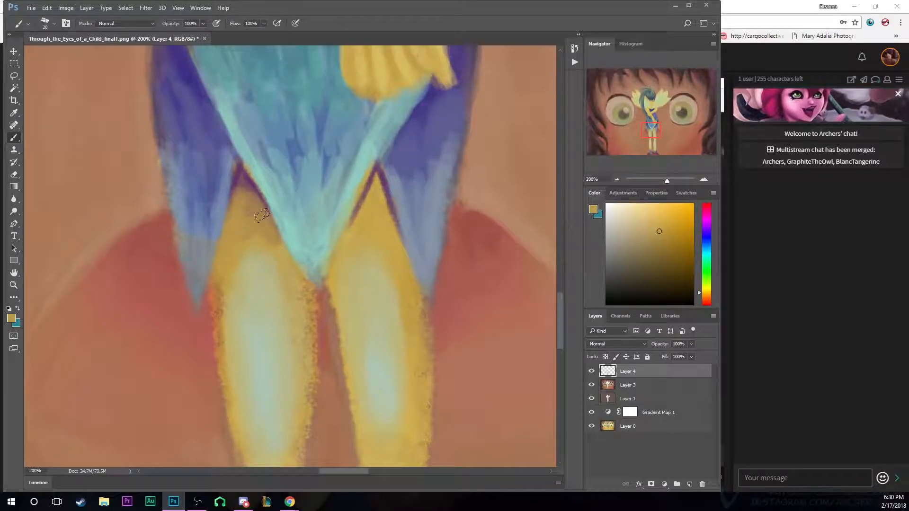
{"action": "left_click", "coordinate": [250, 181], "text": "alt"}
{"action": "left_click", "coordinate": [374, 172], "text": "alt"}
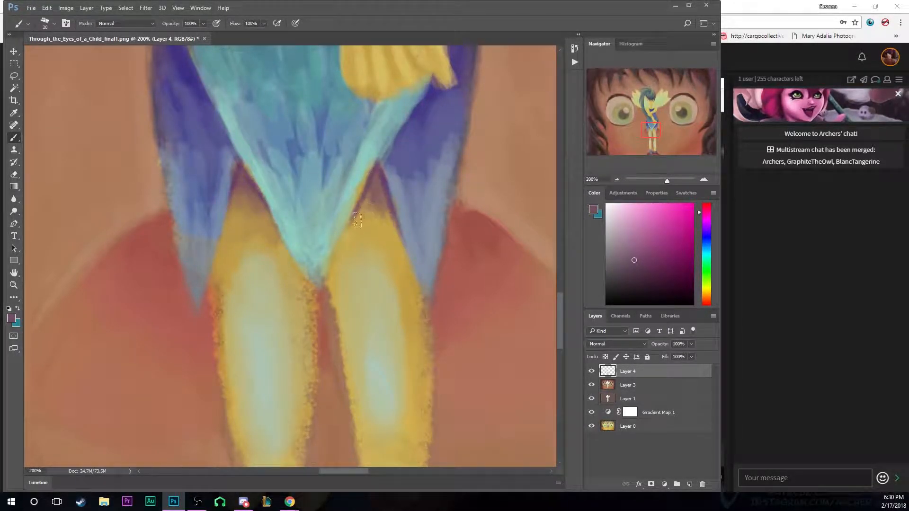
Blend the purple shadow at the top of the right-hand thigh into the yellow with purple, brown and golden tones sampled from the leg
{"action": "left_click", "coordinate": [385, 228], "text": "alt"}
{"action": "left_click", "coordinate": [387, 241], "text": "alt"}
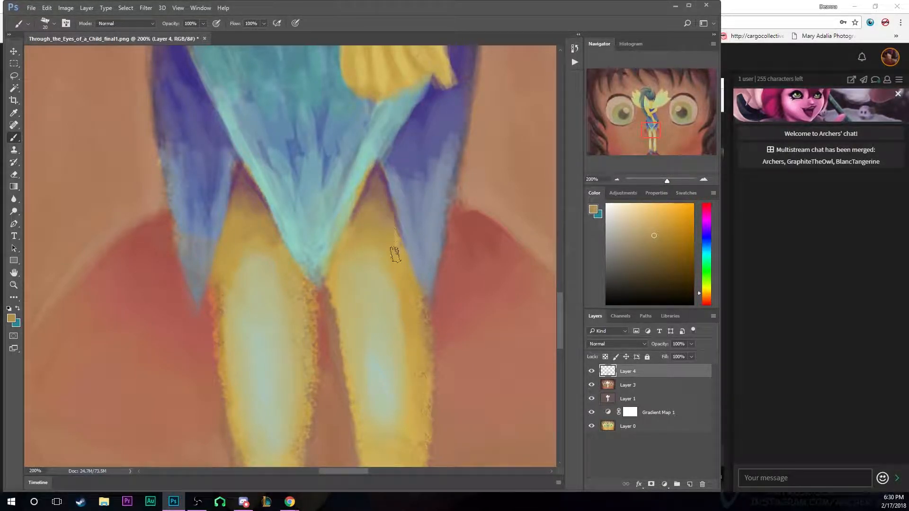
{"action": "left_click", "coordinate": [378, 183], "text": "alt"}
{"action": "left_click", "coordinate": [385, 170], "text": "alt"}
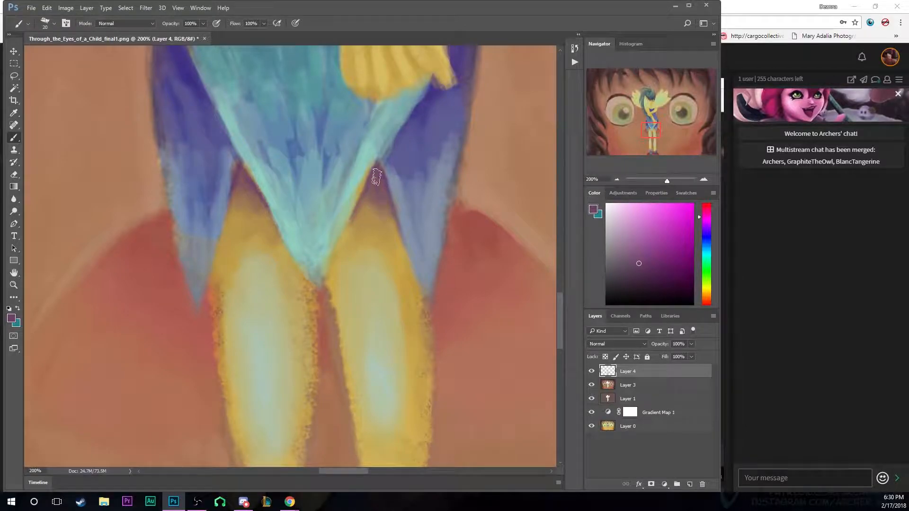
{"action": "left_click", "coordinate": [379, 229], "text": "alt"}
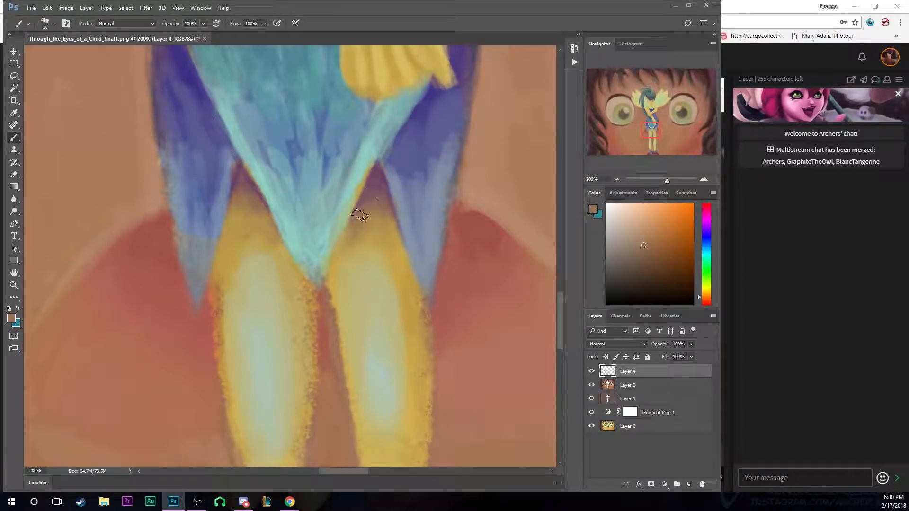
{"action": "left_click", "coordinate": [372, 256], "text": "alt"}
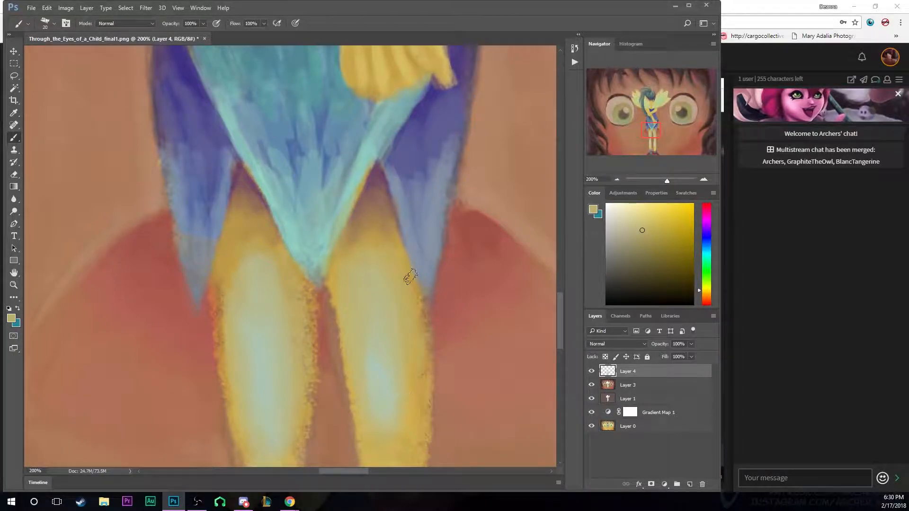
{"action": "left_click", "coordinate": [417, 425], "text": "alt"}
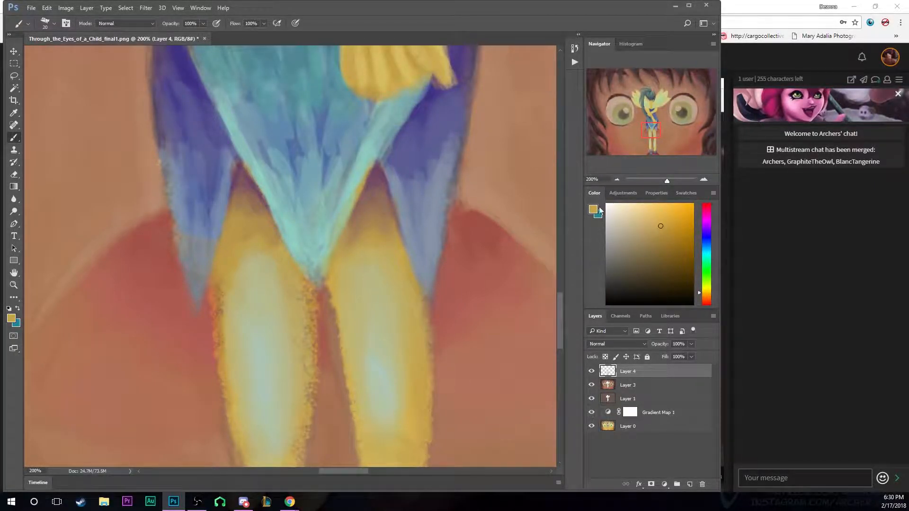
Soften the shadows below the skirt on both thighs with brownish and golden tones sampled from the shaded skin
{"action": "left_click", "coordinate": [617, 179]}
{"action": "left_click", "coordinate": [617, 179]}
{"action": "left_click", "coordinate": [618, 179]}
{"action": "left_click", "coordinate": [617, 179]}
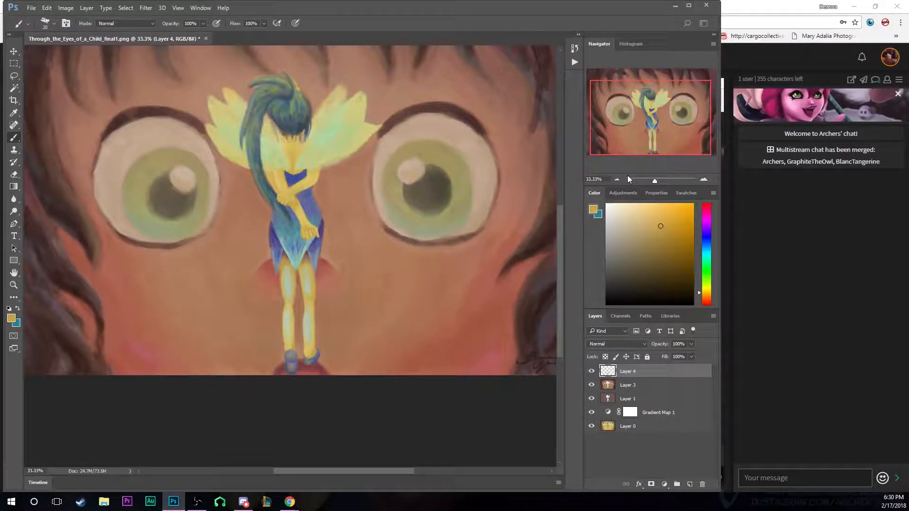
{"action": "left_click", "coordinate": [704, 179]}
{"action": "left_click", "coordinate": [704, 179]}
{"action": "left_click", "coordinate": [704, 179]}
{"action": "left_click", "coordinate": [705, 179]}
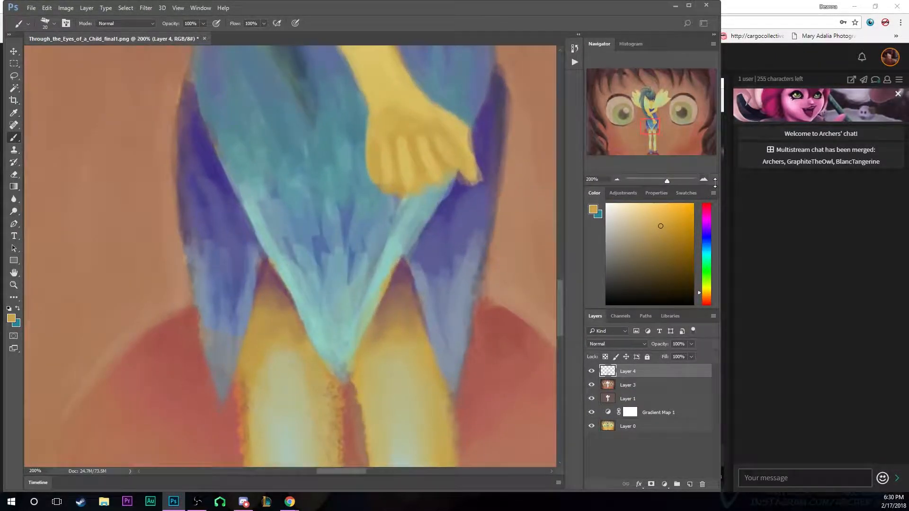
{"action": "left_click", "coordinate": [400, 322], "text": "alt"}
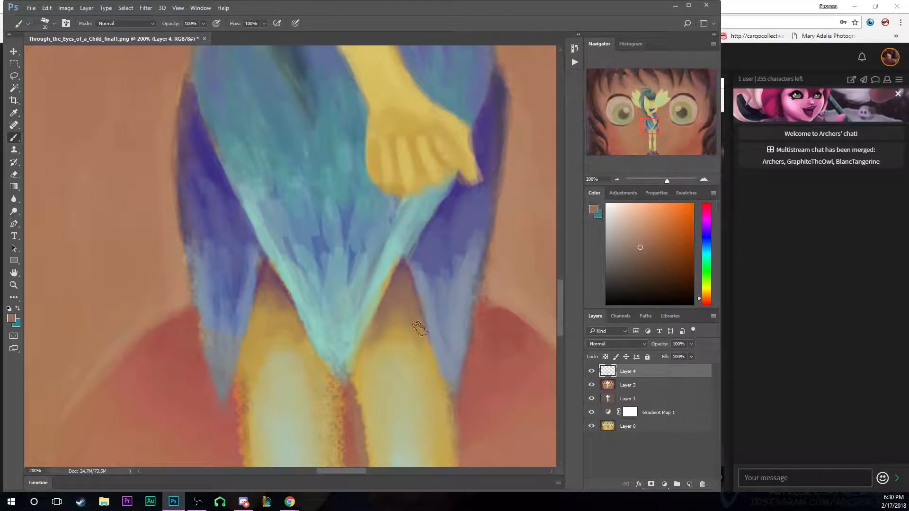
{"action": "left_click", "coordinate": [279, 297], "text": "alt"}
{"action": "left_click_drag", "start_coordinate": [272, 266], "coordinate": [292, 302]}
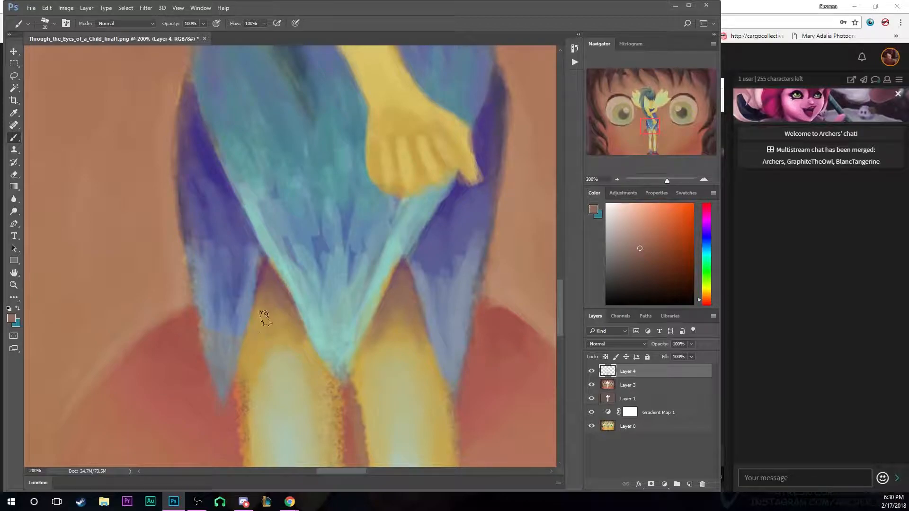
{"action": "left_click", "coordinate": [425, 376], "text": "alt"}
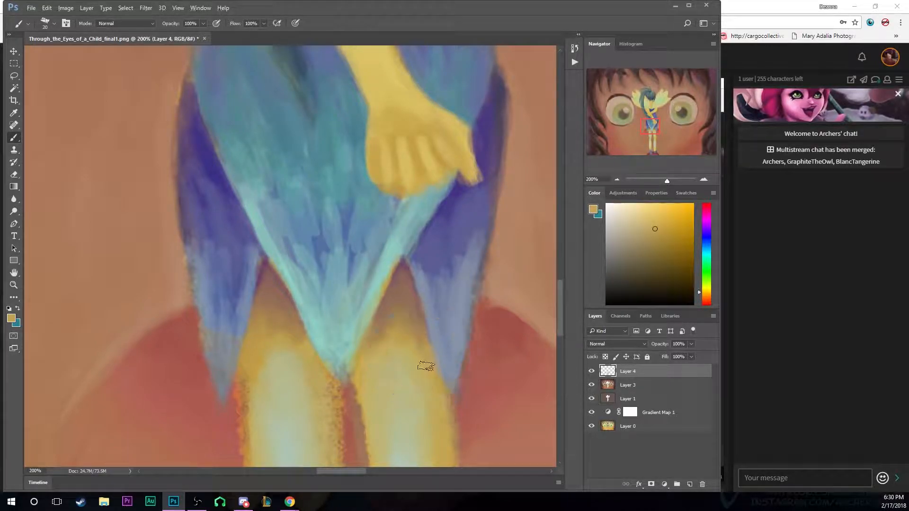
Soften and widen both thighs' highlights into the yellow at brush size 40 with pale green-yellow tones sampled from the legs
{"action": "left_click", "coordinate": [616, 179]}
{"action": "left_click", "coordinate": [617, 179]}
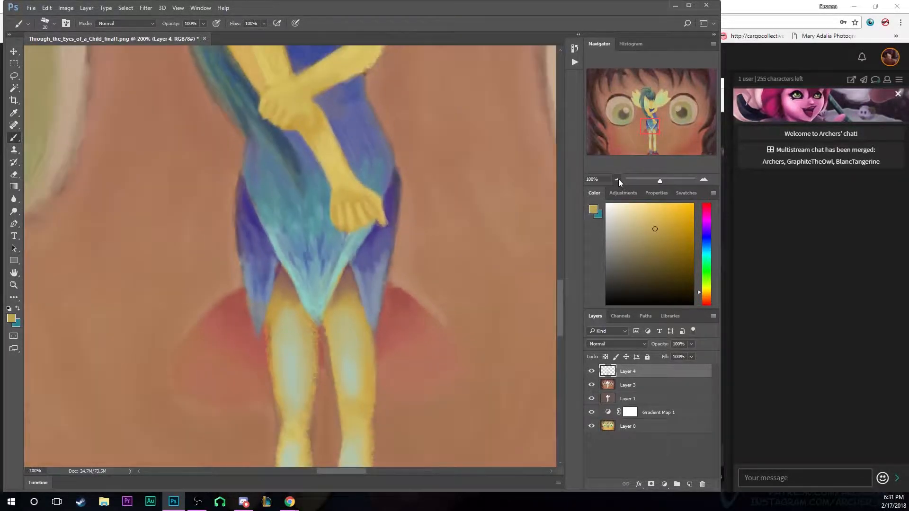
{"action": "left_click", "coordinate": [618, 180]}
{"action": "left_click", "coordinate": [617, 179]}
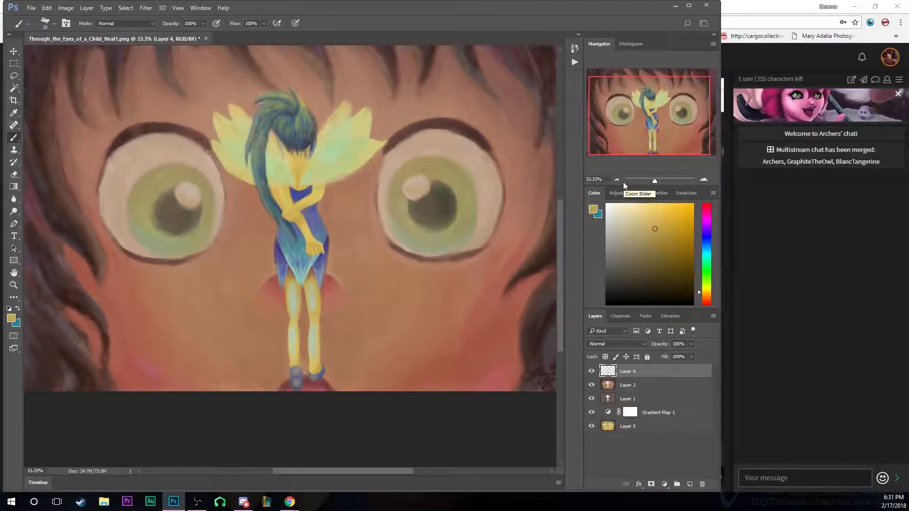
{"action": "left_click", "coordinate": [704, 180]}
{"action": "left_click", "coordinate": [704, 179]}
{"action": "left_click", "coordinate": [704, 180]}
{"action": "left_click", "coordinate": [704, 179]}
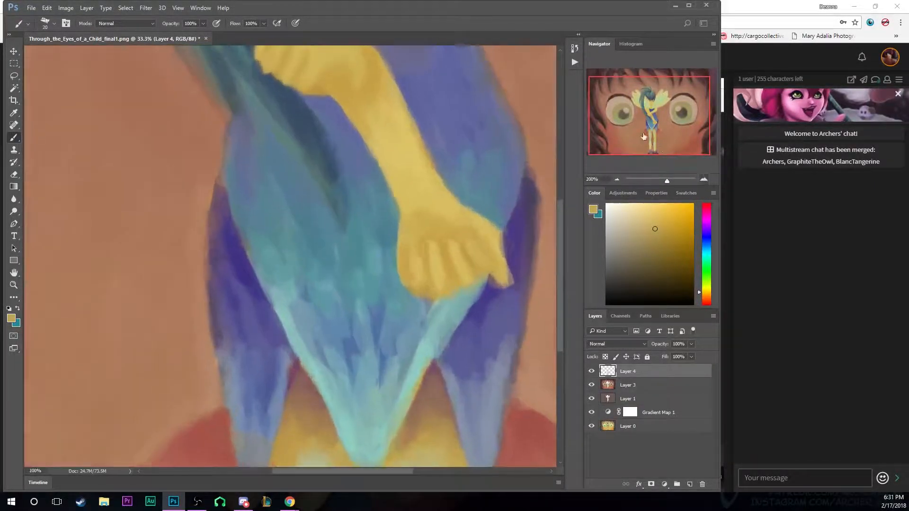
{"action": "left_click_drag", "start_coordinate": [642, 132], "coordinate": [641, 141]}
{"action": "key", "text": "bracketright"}
{"action": "key", "text": "bracketright"}
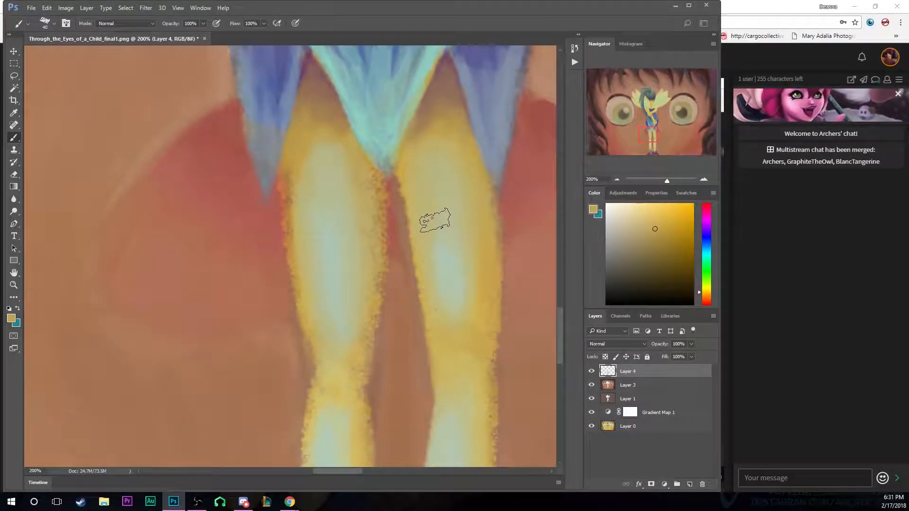
{"action": "left_click", "coordinate": [445, 222], "text": "alt"}
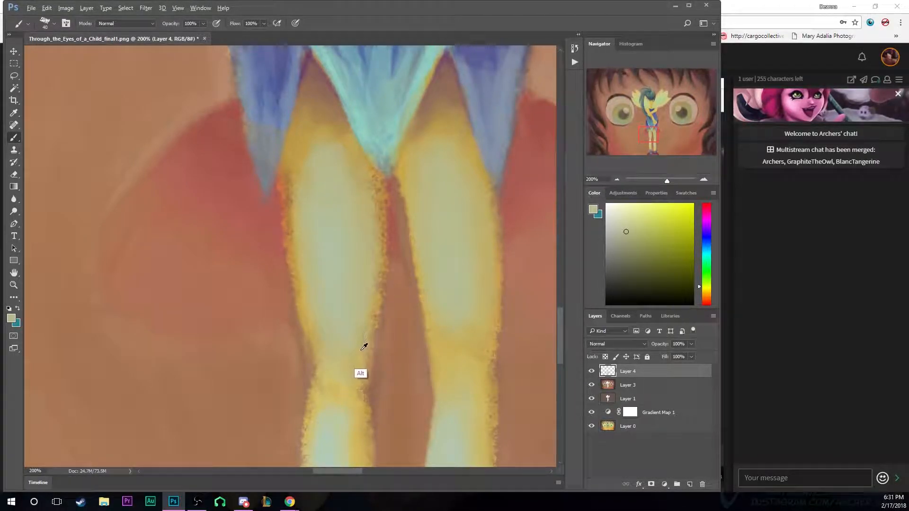
{"action": "left_click", "coordinate": [359, 367], "text": "alt"}
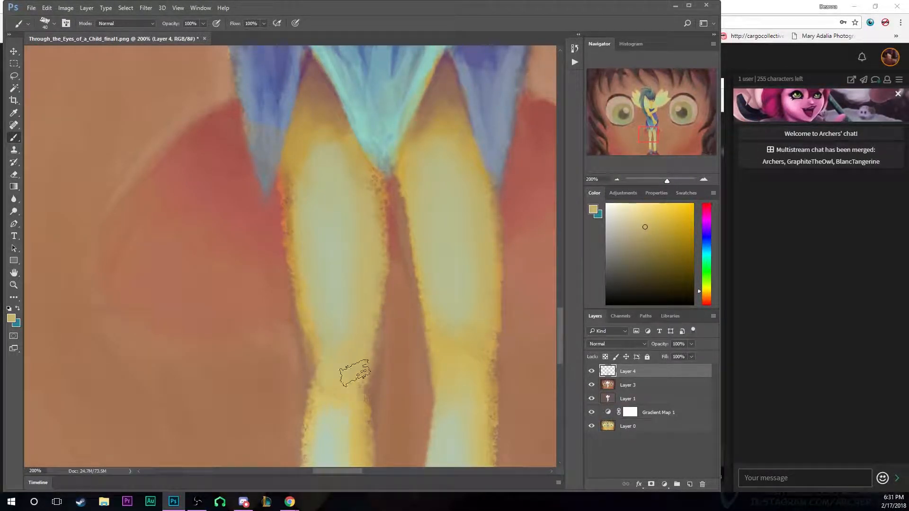
Smooth the inner edge of the left-hand leg around the knee at brush size 10 with yellow and golden-brown tones sampled from it
{"action": "key", "text": "bracketleft"}
{"action": "key", "text": "bracketleft"}
{"action": "key", "text": "bracketleft"}
{"action": "key", "text": "bracketleft"}
{"action": "key", "text": "bracketleft"}
{"action": "left_click", "coordinate": [361, 400], "text": "alt"}
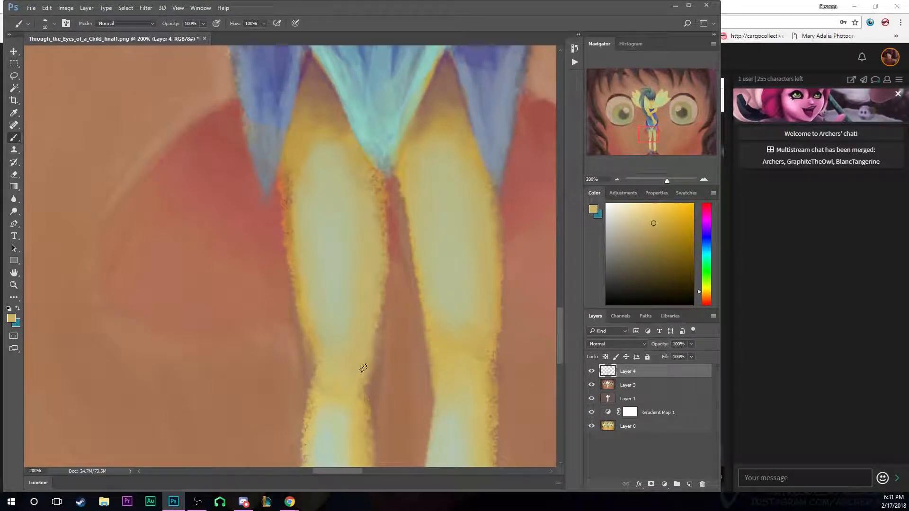
{"action": "left_click", "coordinate": [368, 433], "text": "alt"}
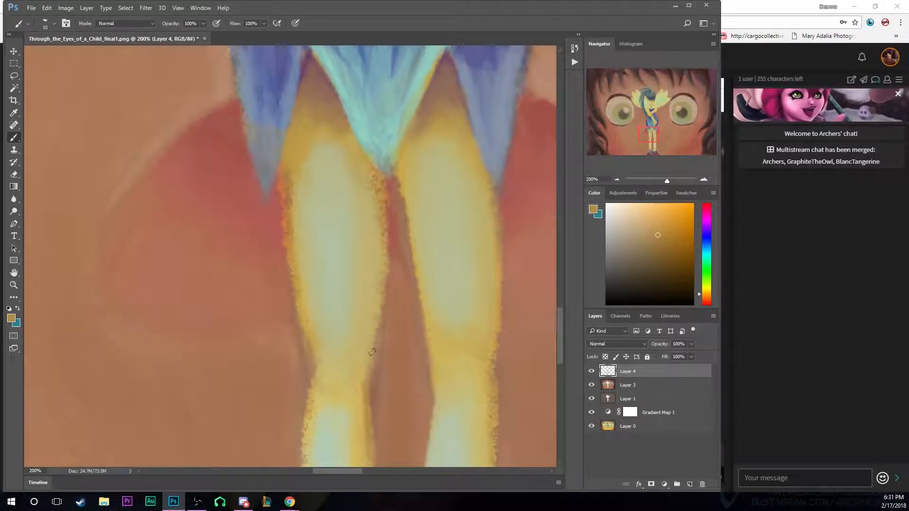
Blend the pale blue highlights on both lower legs into soft yellow with sampled leg tones, using brush sizes 45 and 60
{"action": "left_click", "coordinate": [617, 179]}
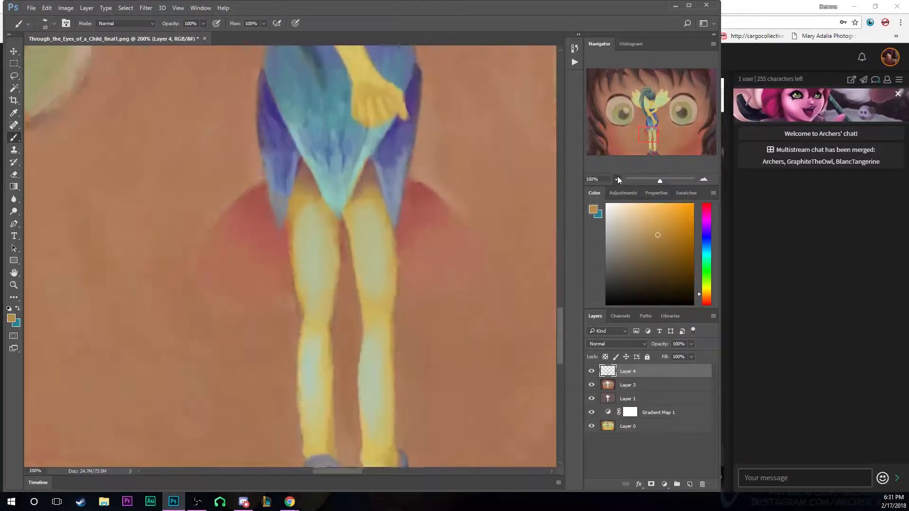
{"action": "left_click", "coordinate": [617, 179]}
{"action": "left_click", "coordinate": [617, 179]}
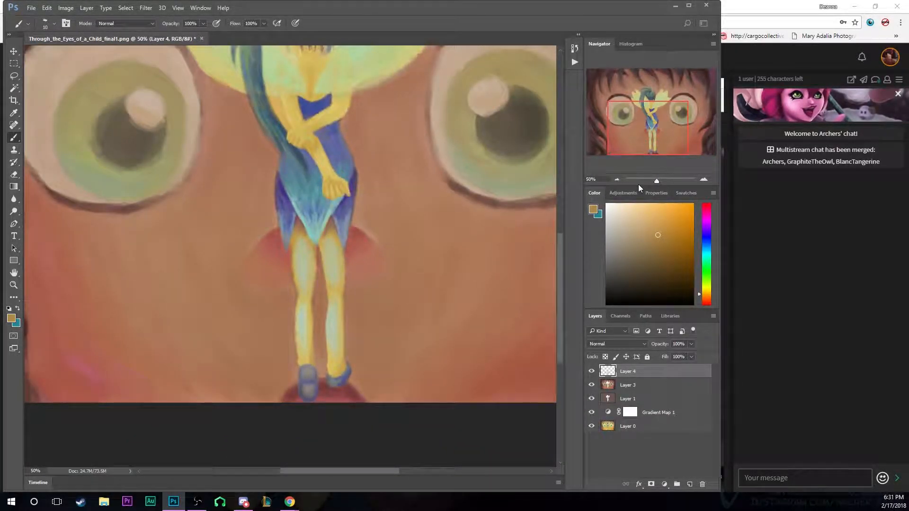
{"action": "left_click", "coordinate": [304, 305], "text": "alt"}
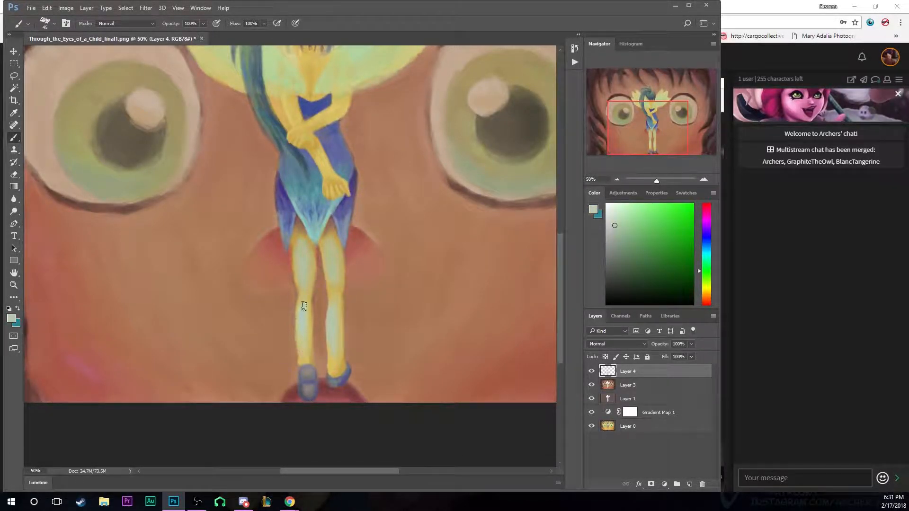
{"action": "left_click", "coordinate": [303, 321], "text": "alt"}
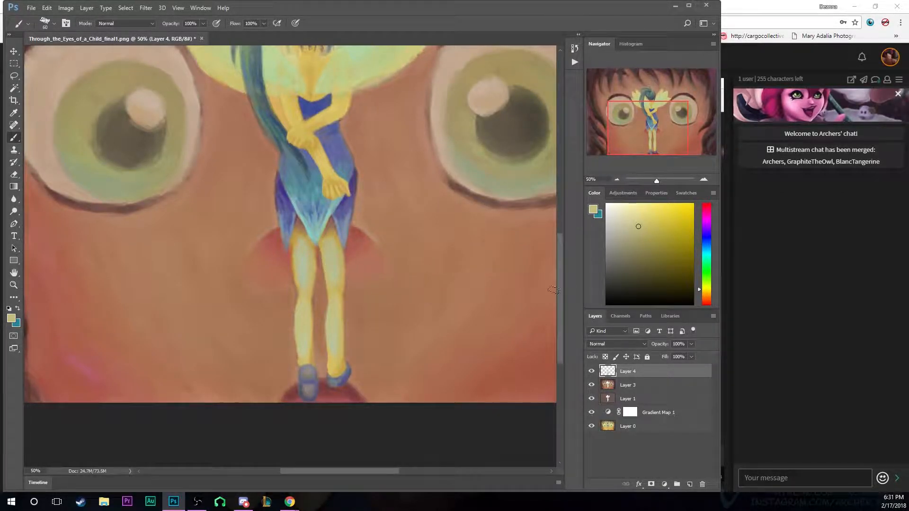
Pick a muted red, sample the brown background beside the torso instead, and paint it near the fairy's arm at brush size 35
{"action": "left_click", "coordinate": [706, 301]}
{"action": "left_click", "coordinate": [652, 239]}
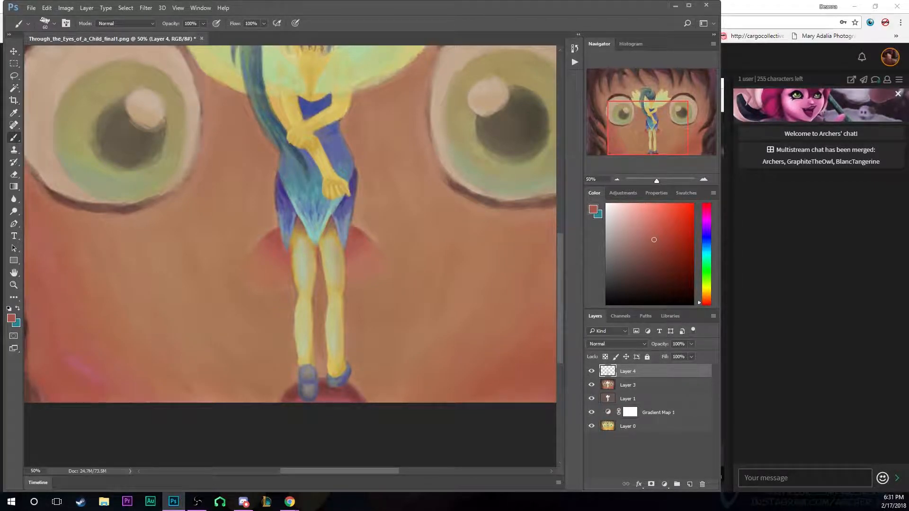
{"action": "mouse_move", "coordinate": [653, 136]}
{"action": "left_mouse_down"}
{"action": "mouse_move", "coordinate": [651, 123]}
{"action": "mouse_move", "coordinate": [640, 124]}
{"action": "left_mouse_up"}
{"action": "left_click", "coordinate": [703, 179]}
{"action": "left_click", "coordinate": [703, 179]}
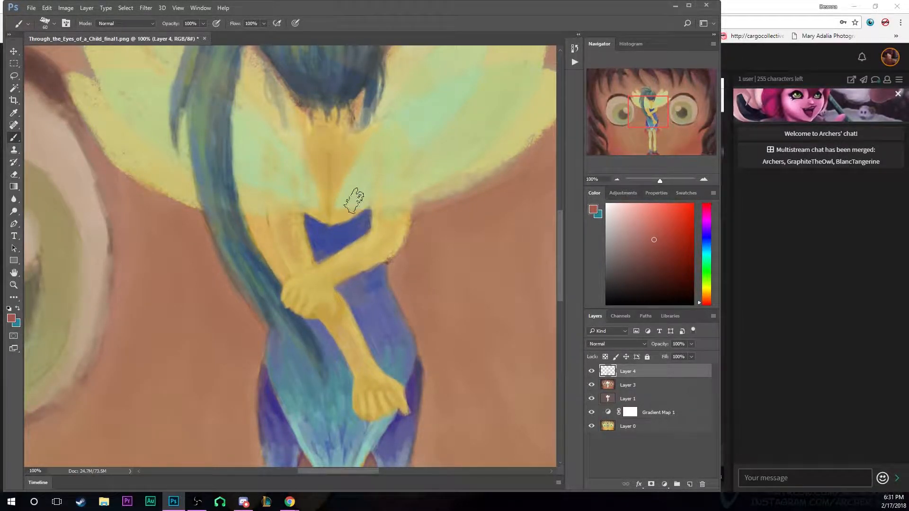
{"action": "key", "text": "bracketleft"}
{"action": "key", "text": "bracketleft"}
{"action": "key", "text": "bracketleft"}
{"action": "left_click", "coordinate": [416, 291], "text": "alt"}
{"action": "mouse_move", "coordinate": [289, 241]}
{"action": "left_mouse_down"}
{"action": "mouse_move", "coordinate": [271, 264]}
{"action": "mouse_move", "coordinate": [256, 226]}
{"action": "mouse_move", "coordinate": [277, 282]}
{"action": "mouse_move", "coordinate": [256, 229]}
{"action": "mouse_move", "coordinate": [261, 257]}
{"action": "mouse_move", "coordinate": [258, 219]}
{"action": "left_mouse_up"}
Review the whole painting and pick a very pale cyan as the paint colour
{"action": "left_click", "coordinate": [617, 180]}
{"action": "left_click", "coordinate": [617, 182]}
{"action": "left_click", "coordinate": [617, 181]}
{"action": "left_click", "coordinate": [617, 181]}
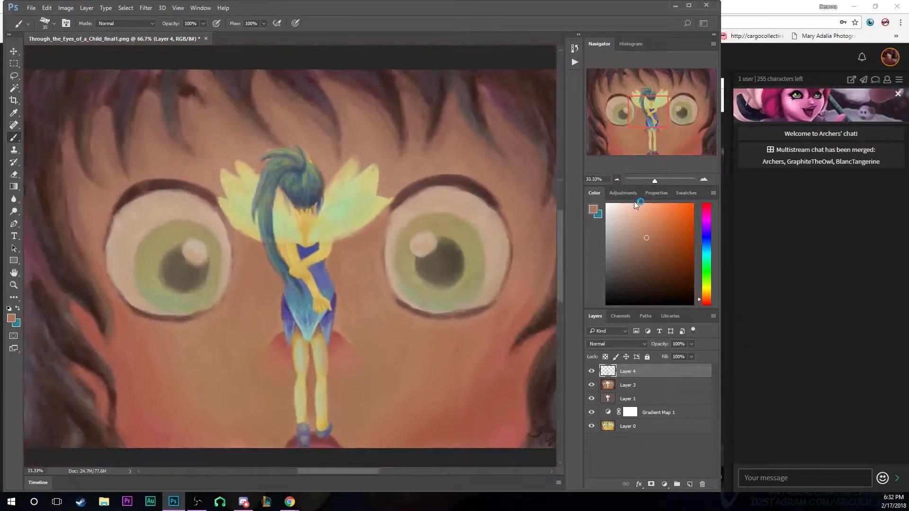
{"action": "left_click", "coordinate": [706, 256]}
{"action": "left_click", "coordinate": [626, 213]}
{"action": "left_click_drag", "start_coordinate": [626, 213], "coordinate": [623, 210]}
{"action": "left_click_drag", "start_coordinate": [706, 254], "coordinate": [706, 256]}
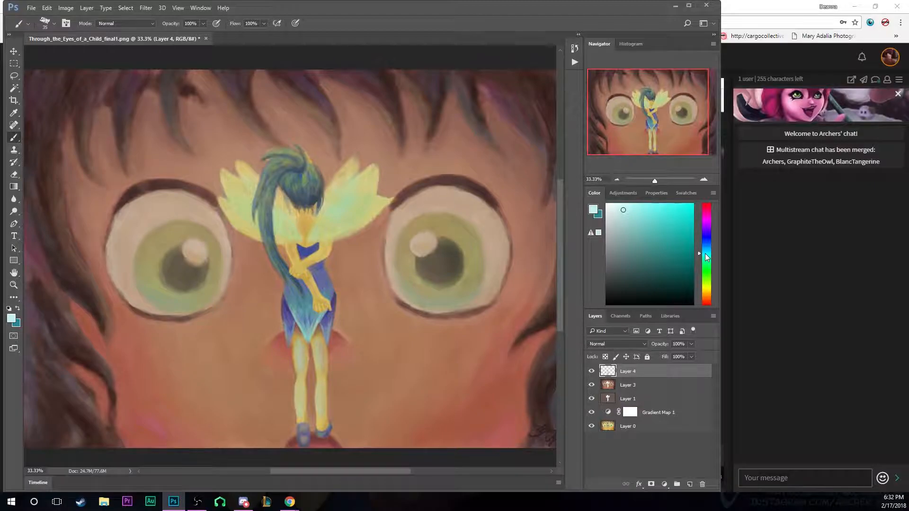
Sketch a pale cyan arrow on the background pointing up toward the fairy, and undo its strokes
{"action": "left_click", "coordinate": [706, 180]}
{"action": "left_click", "coordinate": [706, 181]}
{"action": "left_click", "coordinate": [706, 180]}
{"action": "left_click", "coordinate": [706, 181]}
{"action": "left_click_drag", "start_coordinate": [649, 115], "coordinate": [653, 127]}
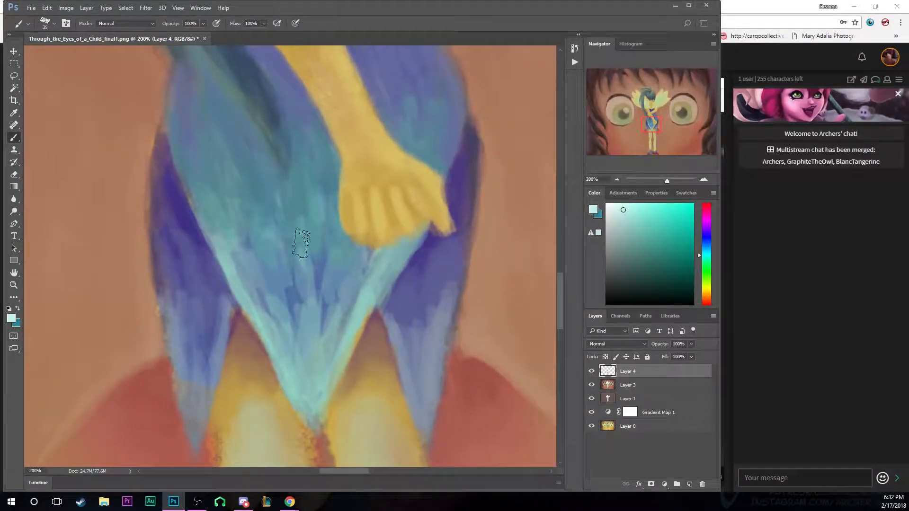
{"action": "left_click", "coordinate": [617, 179]}
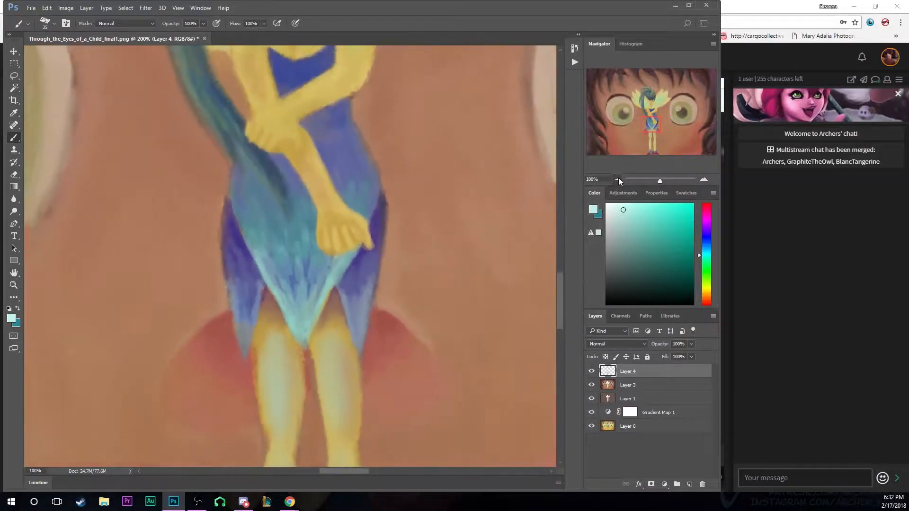
{"action": "left_click", "coordinate": [617, 179]}
{"action": "left_click", "coordinate": [617, 179]}
{"action": "mouse_move", "coordinate": [137, 421]}
{"action": "left_mouse_down"}
{"action": "mouse_move", "coordinate": [130, 432]}
{"action": "mouse_move", "coordinate": [141, 420]}
{"action": "mouse_move", "coordinate": [142, 377]}
{"action": "mouse_move", "coordinate": [199, 403]}
{"action": "left_mouse_up"}
{"action": "mouse_move", "coordinate": [201, 501]}
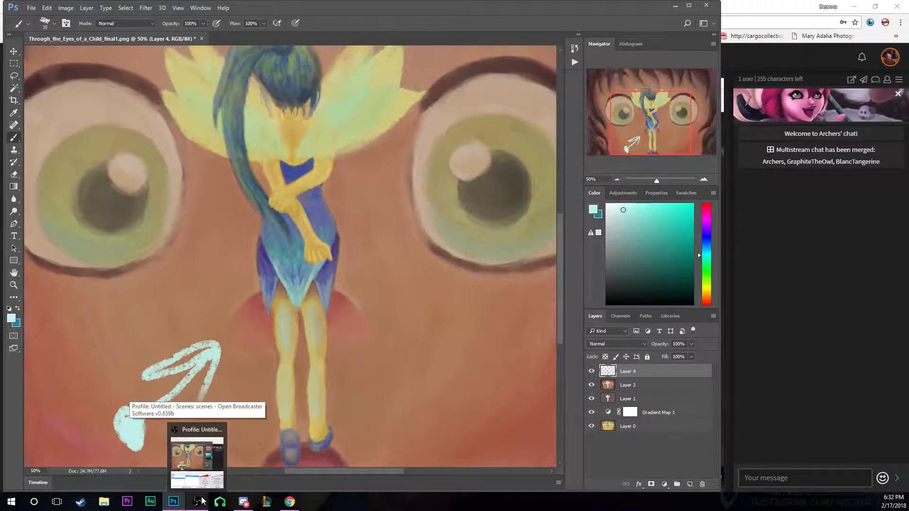
{"action": "key", "text": "ctrl+alt+z"}
{"action": "key", "text": "ctrl+alt+z"}
{"action": "key", "text": "ctrl+alt+z"}
{"action": "key", "text": "ctrl+alt+z"}
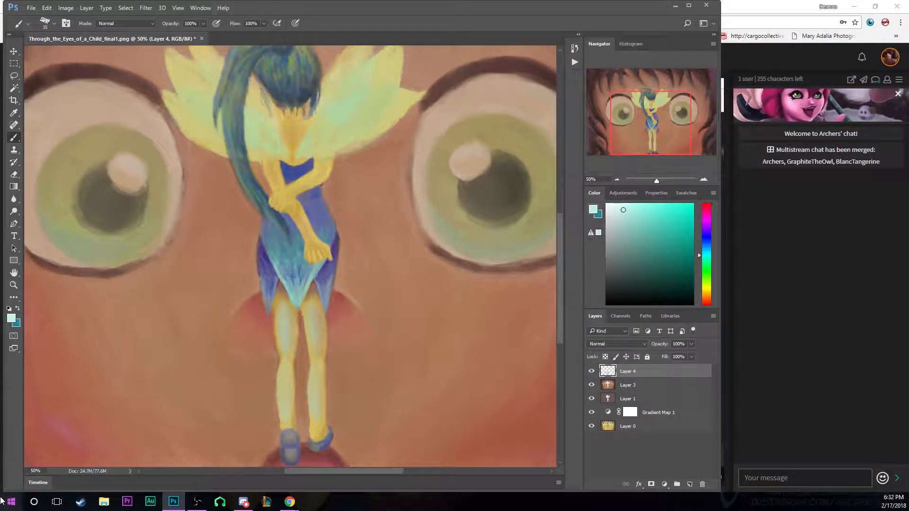
Paint thin pale cyan highlight strokes along the left-hand edge of the skirt's central panel with brush size 9
{"action": "left_click", "coordinate": [704, 180]}
{"action": "left_click", "coordinate": [704, 180]}
{"action": "left_click", "coordinate": [704, 180]}
{"action": "left_click", "coordinate": [704, 180]}
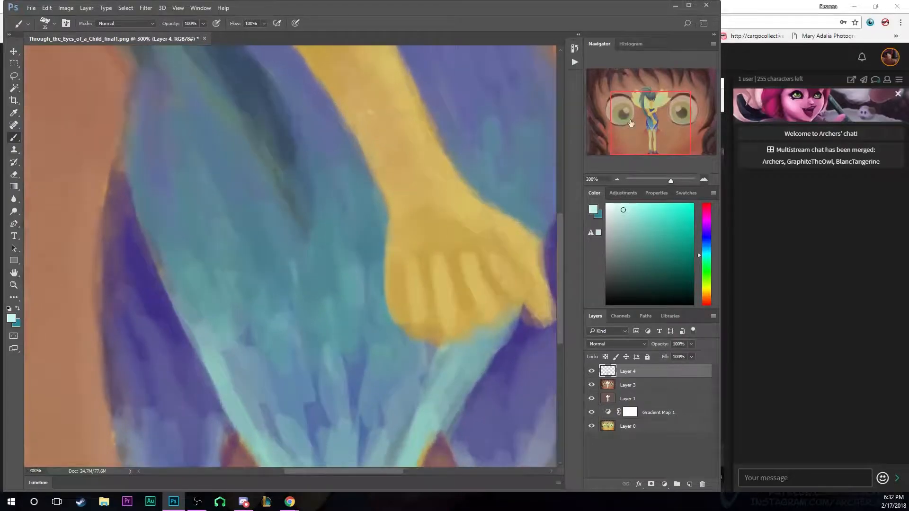
{"action": "left_click", "coordinate": [617, 180]}
{"action": "key", "text": "bracketleft"}
{"action": "key", "text": "bracketleft"}
{"action": "key", "text": "bracketleft"}
{"action": "key", "text": "bracketleft"}
{"action": "left_click_drag", "start_coordinate": [189, 207], "coordinate": [209, 279]}
{"action": "left_click_drag", "start_coordinate": [196, 224], "coordinate": [267, 383]}
{"action": "left_click_drag", "start_coordinate": [226, 296], "coordinate": [287, 421]}
Paint pale cyan highlight strokes down the skirt's left-hand side petal to its tip
{"action": "left_click", "coordinate": [617, 180]}
{"action": "left_click", "coordinate": [617, 180]}
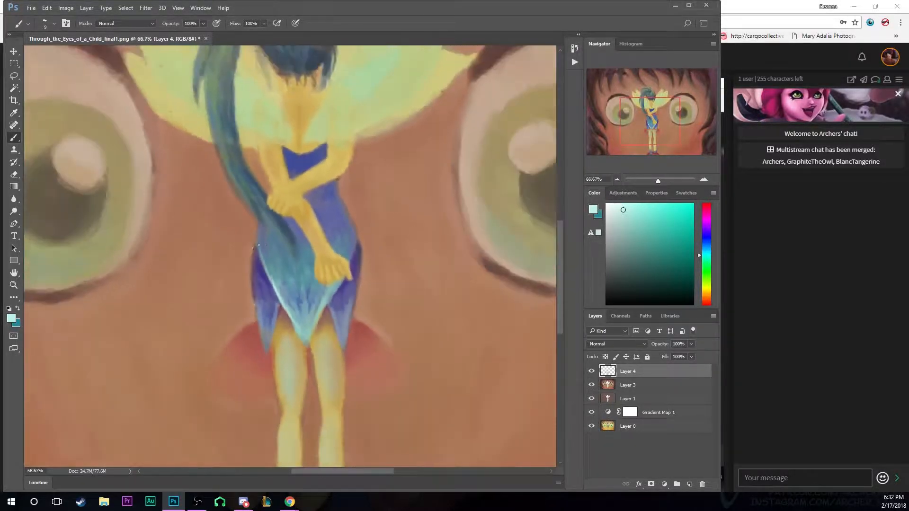
{"action": "left_click_drag", "start_coordinate": [257, 252], "coordinate": [261, 323]}
{"action": "left_click_drag", "start_coordinate": [257, 267], "coordinate": [267, 346]}
{"action": "left_click_drag", "start_coordinate": [266, 307], "coordinate": [267, 352]}
{"action": "left_click_drag", "start_coordinate": [260, 304], "coordinate": [267, 339]}
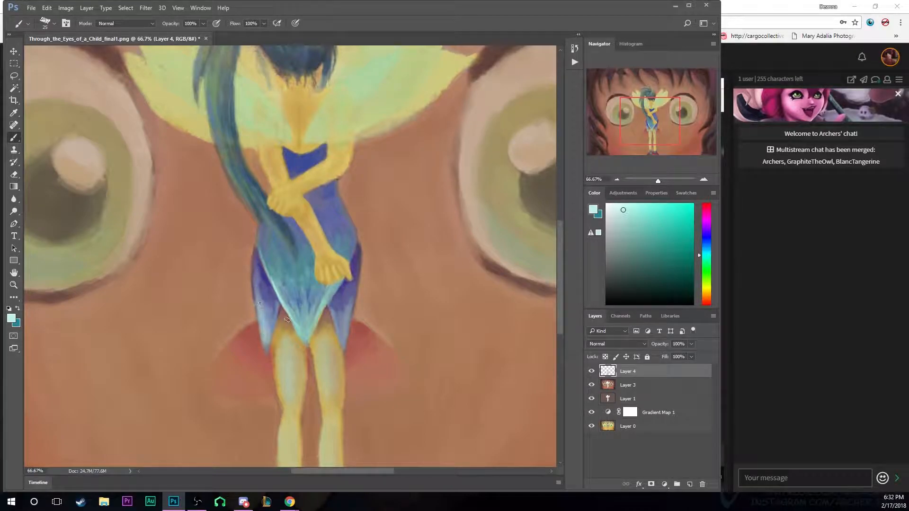
Soften and blend pale cyan highlights across the skirt's central panel, sampling nearby blue-cyan tones and using brush size 45
{"action": "left_click_drag", "start_coordinate": [294, 300], "coordinate": [298, 316]}
{"action": "left_click_drag", "start_coordinate": [285, 282], "coordinate": [301, 332]}
{"action": "mouse_move", "coordinate": [281, 265]}
{"action": "left_mouse_down"}
{"action": "mouse_move", "coordinate": [302, 318]}
{"action": "mouse_move", "coordinate": [285, 295]}
{"action": "left_mouse_up"}
{"action": "mouse_move", "coordinate": [264, 251]}
{"action": "left_mouse_down"}
{"action": "mouse_move", "coordinate": [294, 301]}
{"action": "mouse_move", "coordinate": [322, 298]}
{"action": "left_mouse_up"}
{"action": "left_click", "coordinate": [296, 310], "text": "alt"}
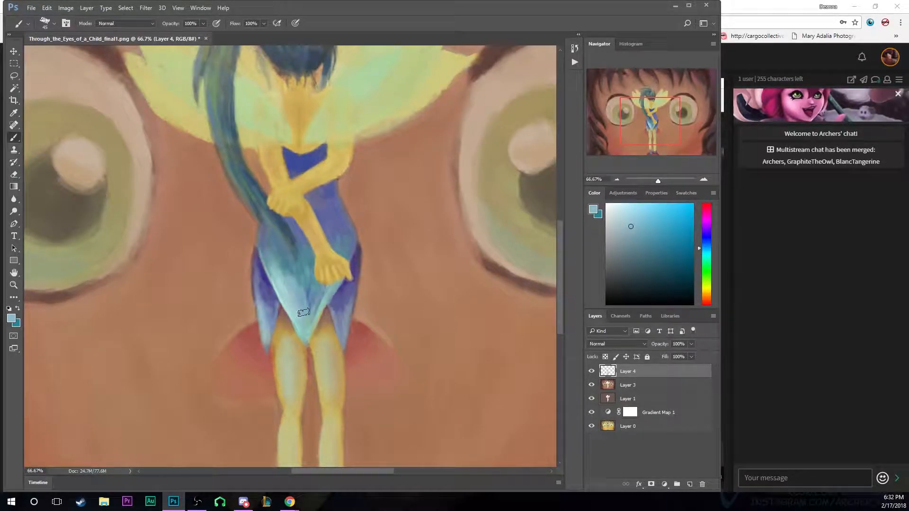
{"action": "left_click", "coordinate": [279, 295], "text": "alt"}
{"action": "left_click_drag", "start_coordinate": [268, 239], "coordinate": [288, 269]}
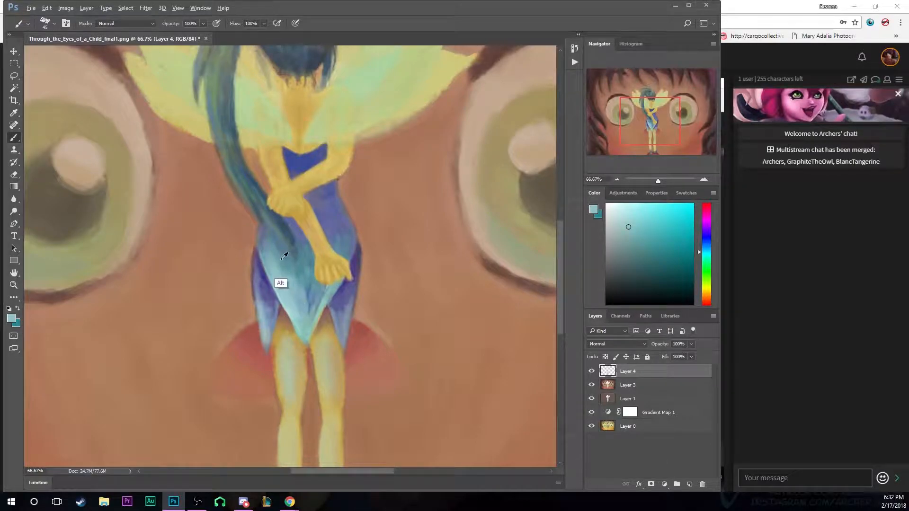
{"action": "left_click", "coordinate": [280, 283], "text": "alt"}
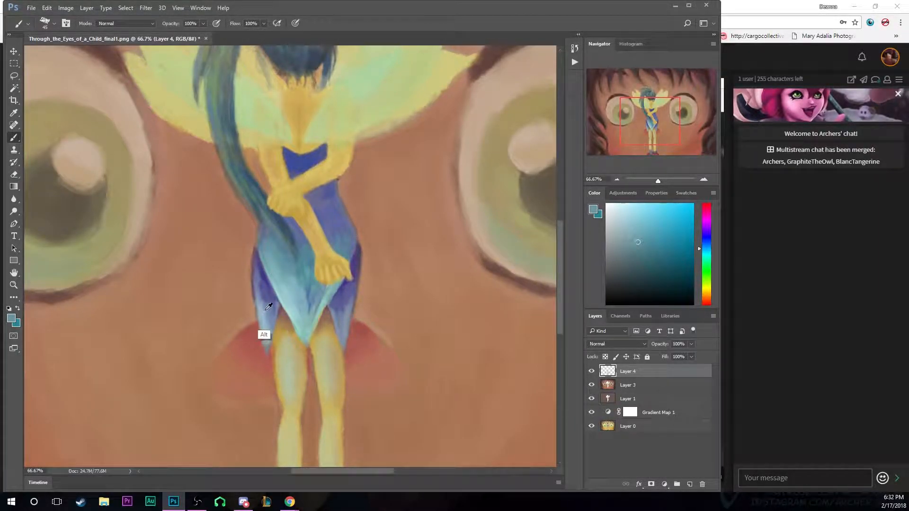
Sample pale cyan from the central panel and highlight the edges of both skirt side petals with brush size 15
{"action": "left_click", "coordinate": [287, 300], "text": "alt"}
{"action": "key", "text": "bracketleft"}
{"action": "key", "text": "bracketleft"}
{"action": "key", "text": "bracketleft"}
{"action": "left_click_drag", "start_coordinate": [256, 258], "coordinate": [262, 325]}
{"action": "left_click_drag", "start_coordinate": [267, 356], "coordinate": [278, 310]}
{"action": "mouse_move", "coordinate": [334, 318]}
{"action": "left_mouse_down"}
{"action": "mouse_move", "coordinate": [344, 351]}
{"action": "mouse_move", "coordinate": [350, 315]}
{"action": "left_mouse_up"}
Check the whole painting, try a pale cyan stroke on the right-hand skirt petal's inner edge, and undo it
{"action": "left_click", "coordinate": [617, 179]}
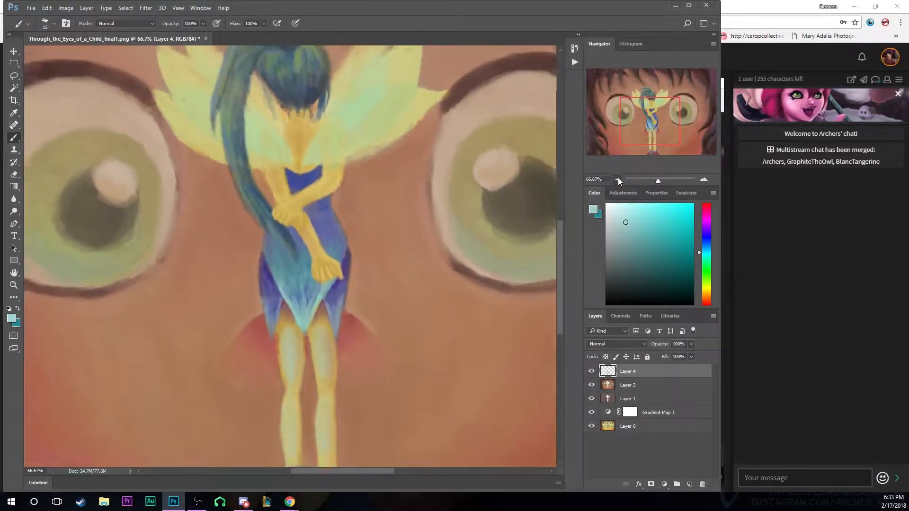
{"action": "left_click", "coordinate": [617, 179]}
{"action": "left_click", "coordinate": [617, 179]}
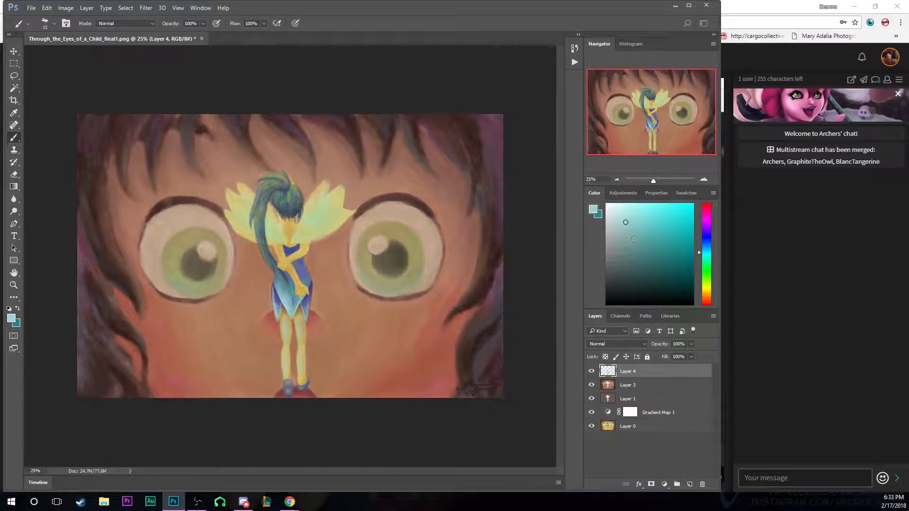
{"action": "left_click", "coordinate": [704, 179]}
{"action": "left_click", "coordinate": [704, 179]}
{"action": "left_click", "coordinate": [704, 179]}
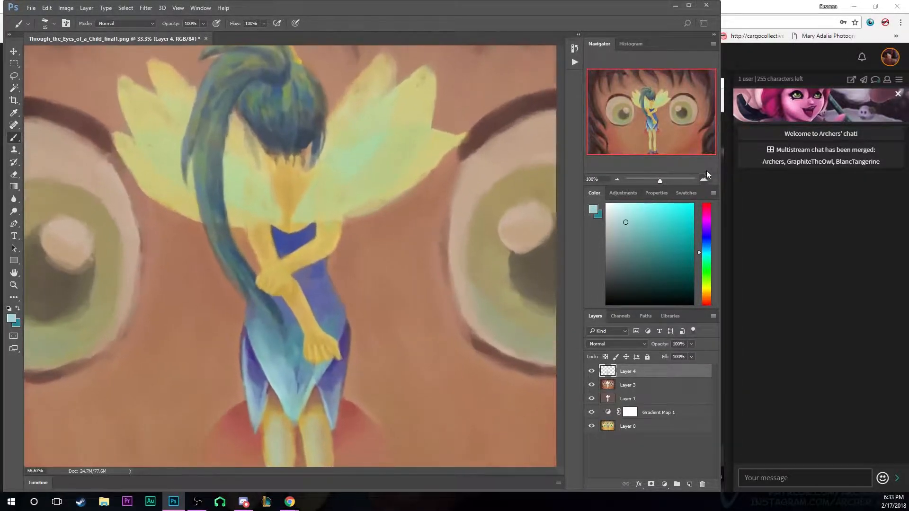
{"action": "left_click", "coordinate": [704, 179]}
{"action": "left_click", "coordinate": [704, 179]}
{"action": "left_click", "coordinate": [655, 131]}
{"action": "mouse_move", "coordinate": [397, 197]}
{"action": "left_mouse_down"}
{"action": "mouse_move", "coordinate": [430, 292]}
{"action": "mouse_move", "coordinate": [419, 257]}
{"action": "left_mouse_up"}
{"action": "key", "text": "ctrl+z"}
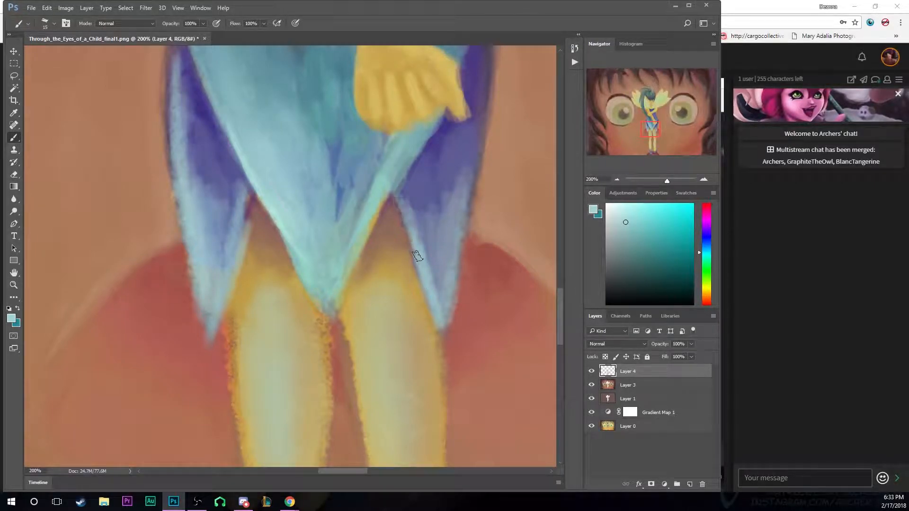
Paint a thin pale cyan highlight down the right-hand skirt petal's inner edge with brush size 6
{"action": "key", "text": "bracketleft"}
{"action": "key", "text": "bracketleft"}
{"action": "key", "text": "bracketleft"}
{"action": "key", "text": "bracketleft"}
{"action": "key", "text": "bracketleft"}
{"action": "left_click_drag", "start_coordinate": [399, 198], "coordinate": [430, 307]}
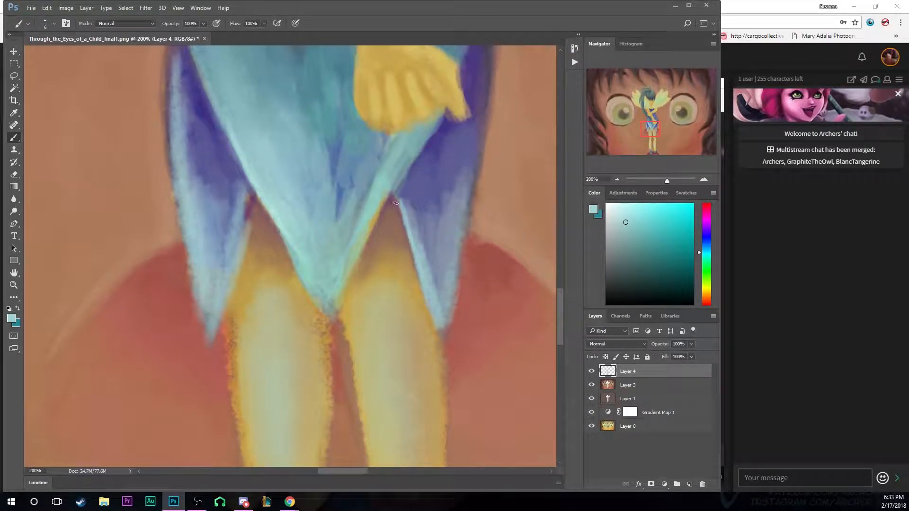
Outline the lower edges of the skirt's central panel and both edges of the left-hand petal in thin pale cyan
{"action": "mouse_move", "coordinate": [379, 199]}
{"action": "left_mouse_down"}
{"action": "mouse_move", "coordinate": [324, 315]}
{"action": "mouse_move", "coordinate": [318, 286]}
{"action": "mouse_move", "coordinate": [325, 312]}
{"action": "mouse_move", "coordinate": [266, 207]}
{"action": "left_mouse_up"}
{"action": "mouse_move", "coordinate": [286, 245]}
{"action": "left_mouse_down"}
{"action": "mouse_move", "coordinate": [256, 196]}
{"action": "mouse_move", "coordinate": [247, 201]}
{"action": "mouse_move", "coordinate": [226, 301]}
{"action": "left_mouse_up"}
{"action": "left_click_drag", "start_coordinate": [211, 342], "coordinate": [182, 191]}
{"action": "left_click_drag", "start_coordinate": [191, 267], "coordinate": [181, 197]}
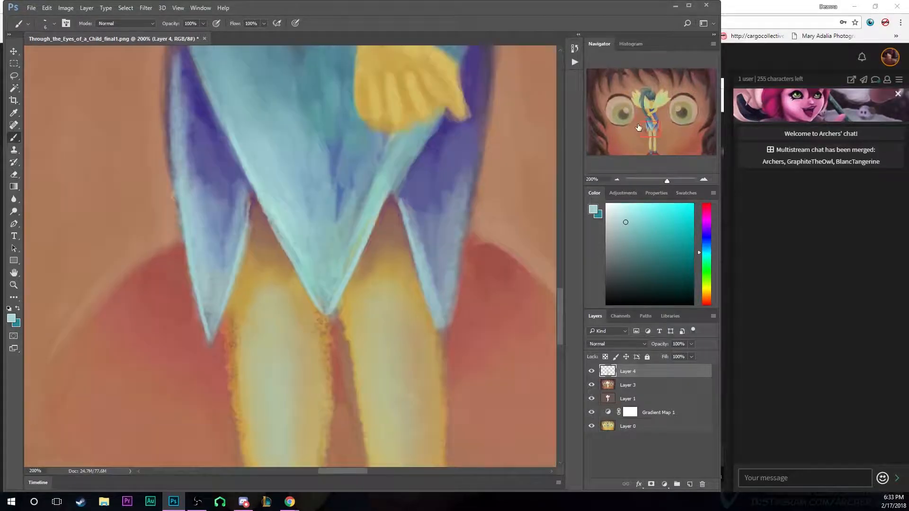
{"action": "mouse_move", "coordinate": [324, 472]}
{"action": "left_mouse_down"}
{"action": "mouse_move", "coordinate": [294, 473]}
{"action": "mouse_move", "coordinate": [322, 471]}
{"action": "left_mouse_up"}
{"action": "left_click_drag", "start_coordinate": [563, 318], "coordinate": [564, 298]}
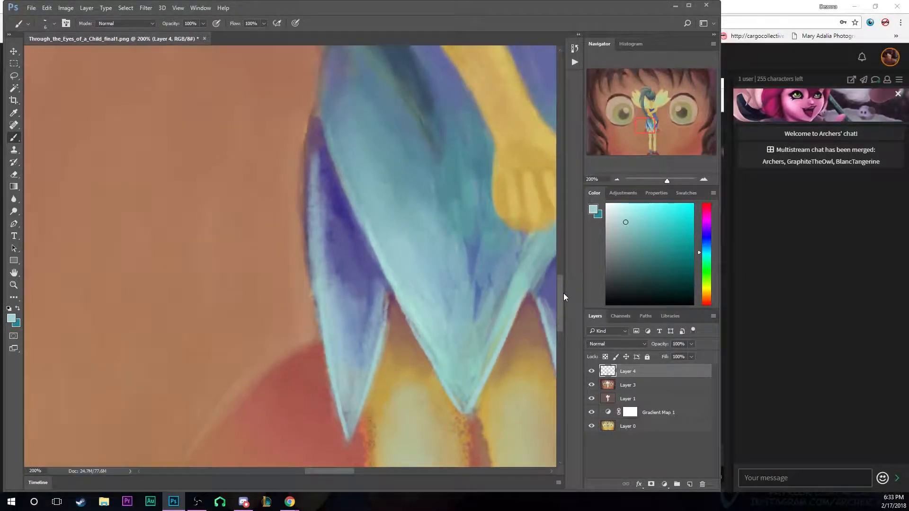
{"action": "mouse_move", "coordinate": [309, 132]}
{"action": "left_mouse_down"}
{"action": "mouse_move", "coordinate": [301, 226]}
{"action": "mouse_move", "coordinate": [299, 189]}
{"action": "mouse_move", "coordinate": [329, 343]}
{"action": "left_mouse_up"}
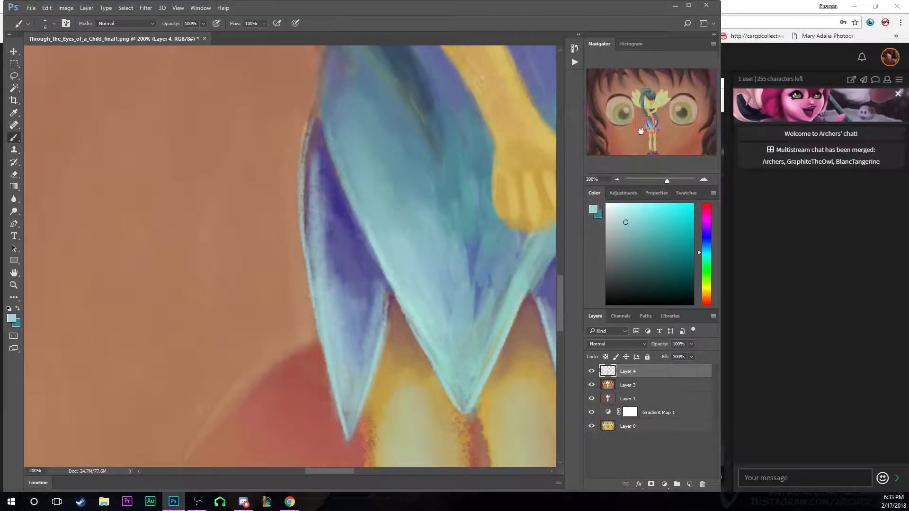
Check the overall painting and add short, thin pale cyan highlights to the fingers of the fairy's lower hand
{"action": "left_click", "coordinate": [617, 180]}
{"action": "left_click", "coordinate": [617, 180]}
{"action": "left_click", "coordinate": [617, 180]}
{"action": "left_click", "coordinate": [617, 180]}
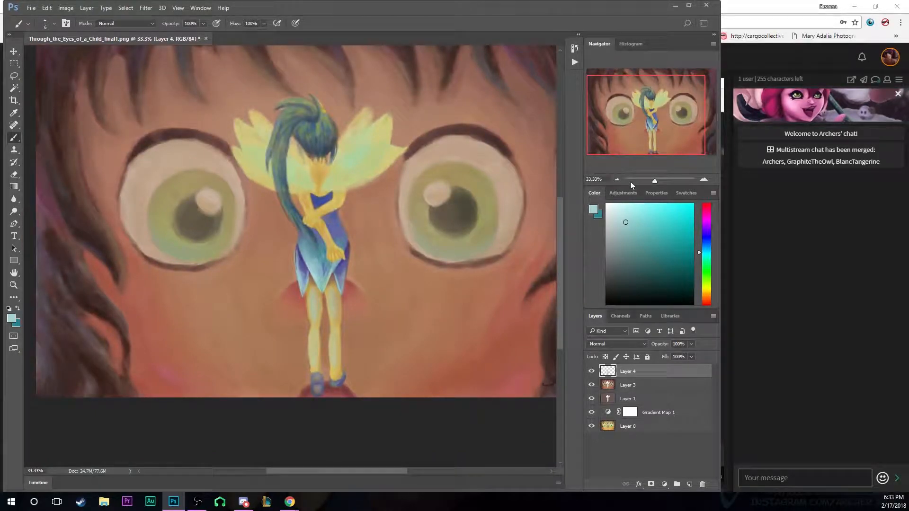
{"action": "left_click", "coordinate": [705, 180]}
{"action": "left_click", "coordinate": [704, 180]}
{"action": "left_click", "coordinate": [705, 180]}
{"action": "left_click", "coordinate": [705, 180]}
{"action": "left_click", "coordinate": [652, 123]}
{"action": "mouse_move", "coordinate": [652, 124]}
{"action": "left_mouse_down"}
{"action": "mouse_move", "coordinate": [634, 118]}
{"action": "mouse_move", "coordinate": [658, 121]}
{"action": "left_mouse_up"}
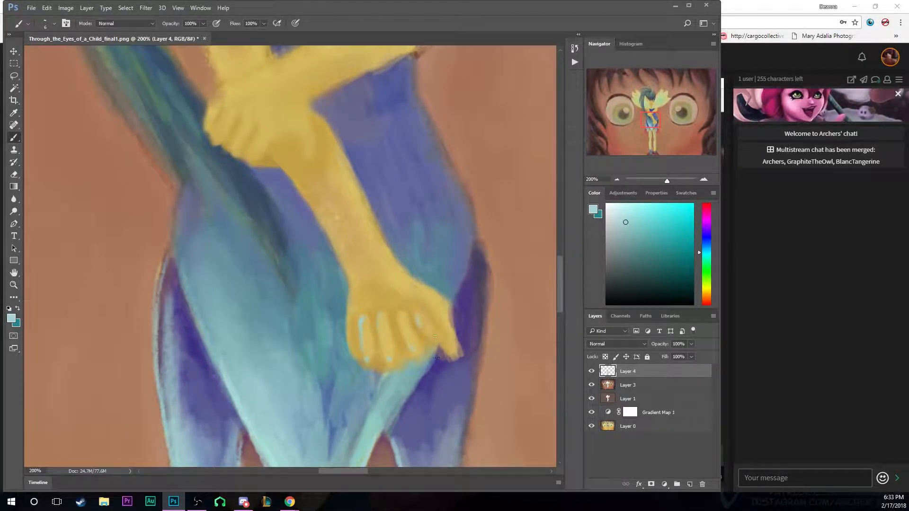
{"action": "key", "text": "alt+Tab"}
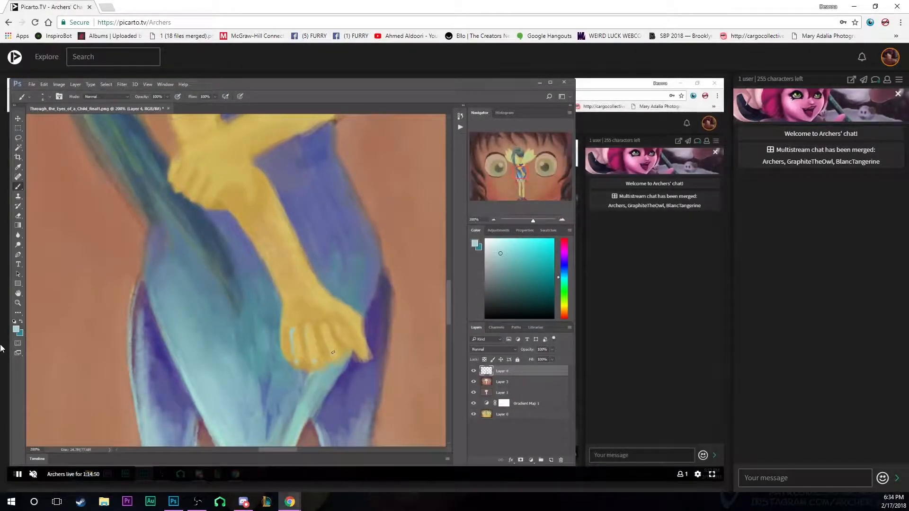
{"action": "key", "text": "super"}
{"action": "left_click", "coordinate": [181, 500]}
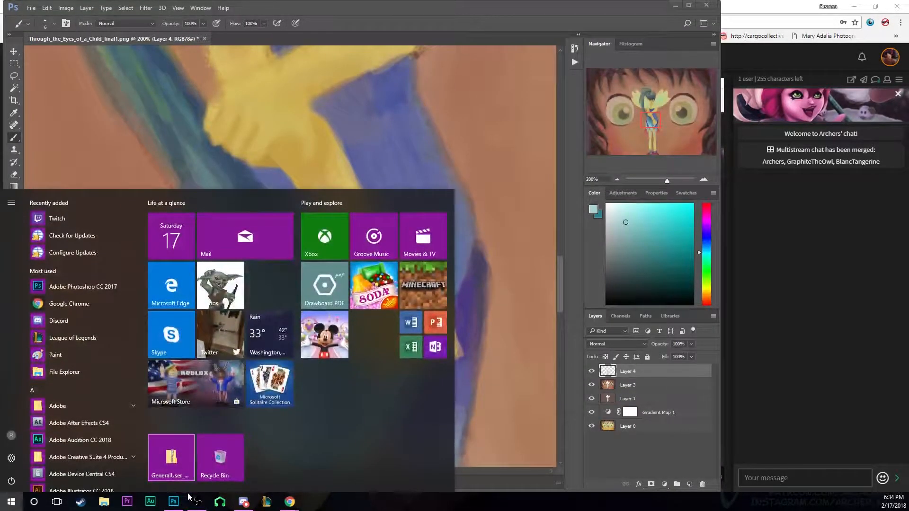
{"action": "left_click", "coordinate": [178, 501]}
Undo the latest strokes, try a pale cyan highlight across the lower hand's thumb tip, and undo that stroke too
{"action": "key", "text": "ctrl+alt+z"}
{"action": "key", "text": "ctrl+alt+z"}
{"action": "left_click_drag", "start_coordinate": [466, 353], "coordinate": [438, 349]}
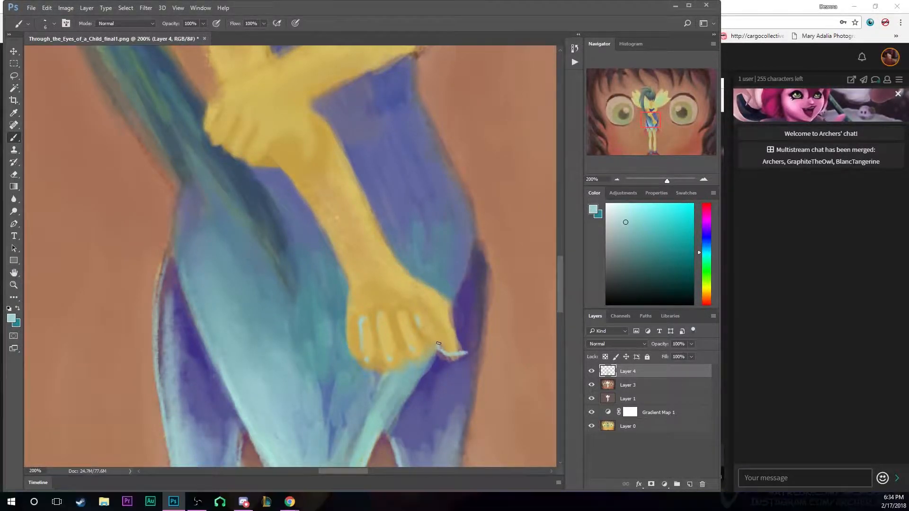
{"action": "key", "text": "ctrl+alt+z"}
Paint thin pale cyan highlights along the lower hand's thumb, back, outer side and fingertips
{"action": "left_click", "coordinate": [704, 179]}
{"action": "left_click_drag", "start_coordinate": [650, 120], "coordinate": [656, 126]}
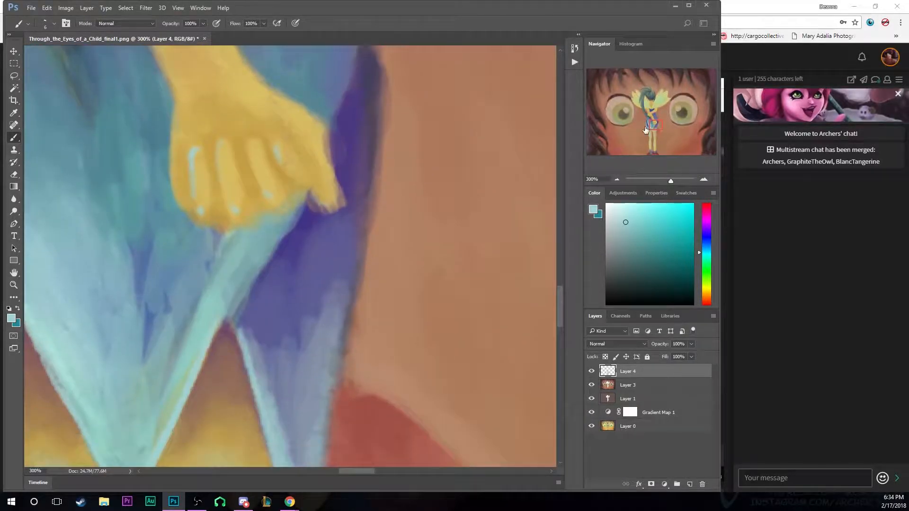
{"action": "left_click_drag", "start_coordinate": [308, 188], "coordinate": [329, 205]}
{"action": "left_click_drag", "start_coordinate": [183, 102], "coordinate": [163, 142]}
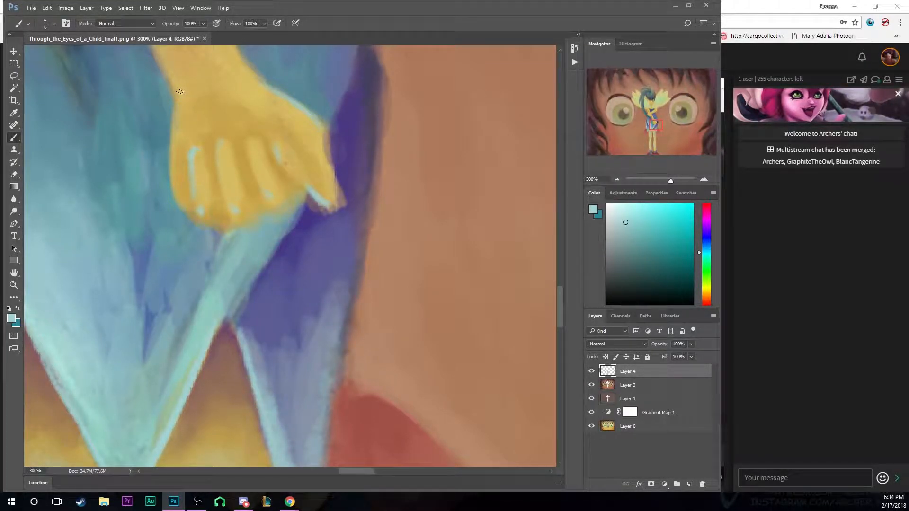
{"action": "left_click_drag", "start_coordinate": [353, 471], "coordinate": [343, 468]}
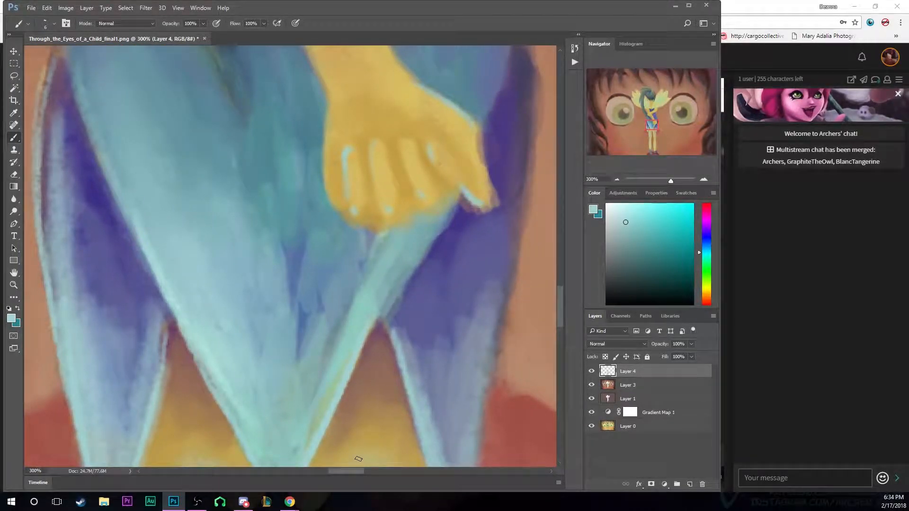
{"action": "mouse_move", "coordinate": [334, 101]}
{"action": "left_mouse_down"}
{"action": "mouse_move", "coordinate": [337, 148]}
{"action": "mouse_move", "coordinate": [334, 140]}
{"action": "mouse_move", "coordinate": [326, 159]}
{"action": "mouse_move", "coordinate": [328, 149]}
{"action": "mouse_move", "coordinate": [336, 210]}
{"action": "mouse_move", "coordinate": [353, 223]}
{"action": "mouse_move", "coordinate": [394, 225]}
{"action": "left_mouse_up"}
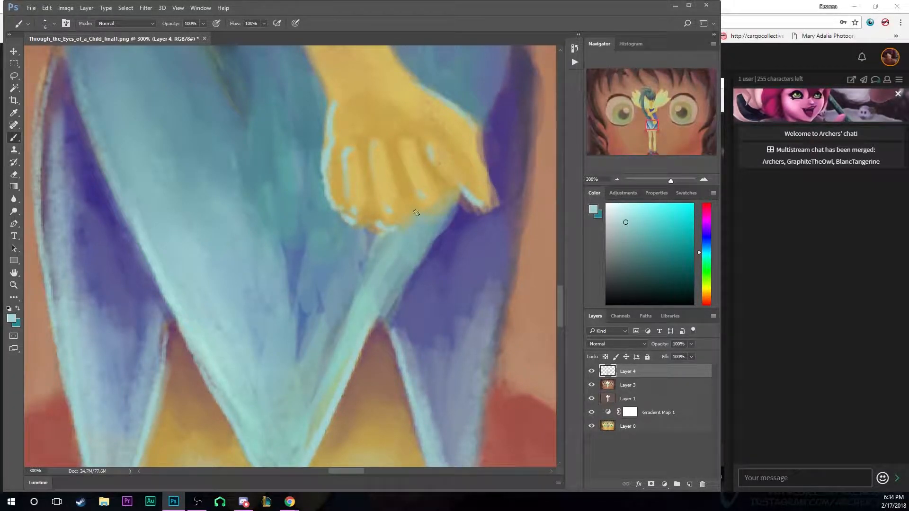
Paint a thin pale cyan highlight along the left-hand edge of the forearm leading down to the lower hand
{"action": "left_click", "coordinate": [618, 179]}
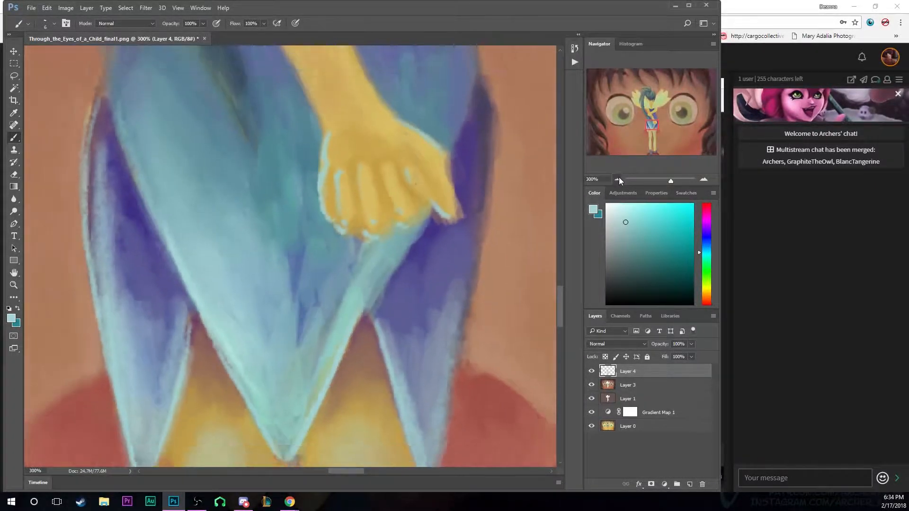
{"action": "left_click", "coordinate": [617, 179]}
{"action": "left_click", "coordinate": [619, 175]}
{"action": "left_click_drag", "start_coordinate": [624, 133], "coordinate": [662, 111]}
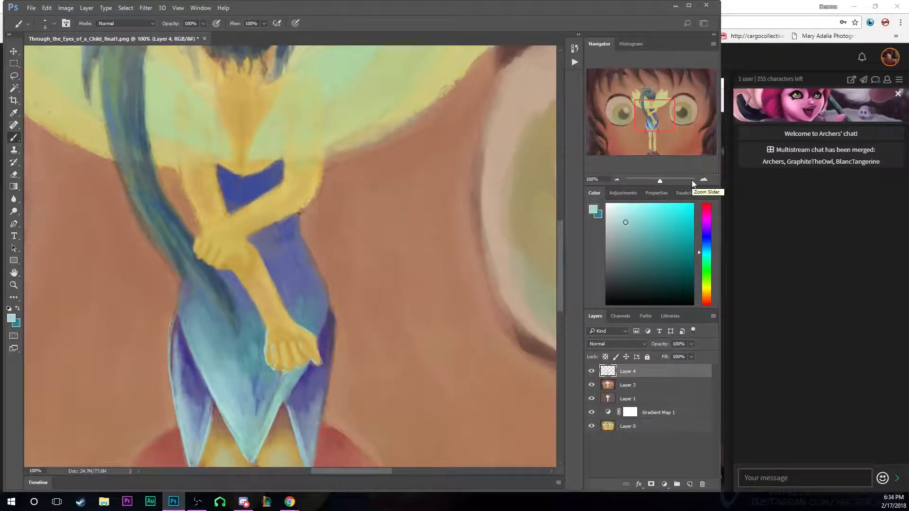
{"action": "left_click", "coordinate": [704, 179]}
{"action": "left_click", "coordinate": [704, 179]}
{"action": "left_click", "coordinate": [648, 118]}
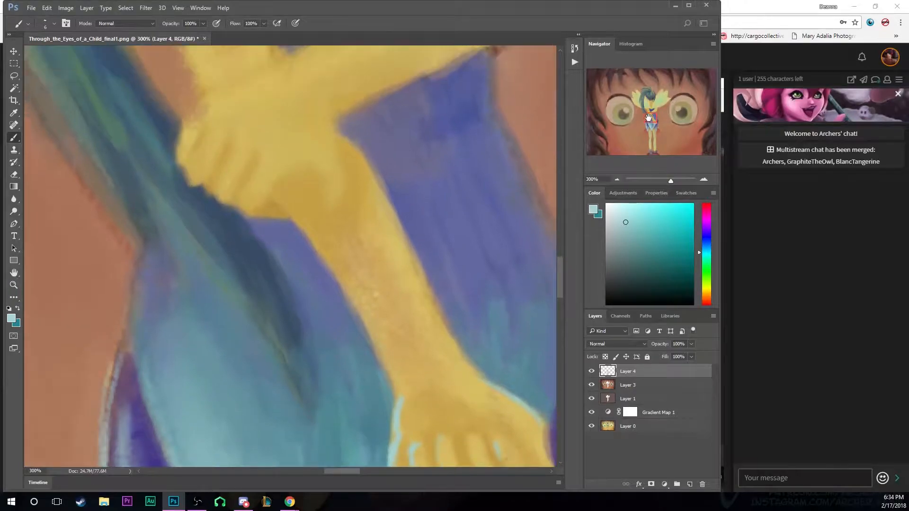
{"action": "left_click_drag", "start_coordinate": [321, 249], "coordinate": [385, 365]}
Soften the forearm's lighting with light pale cyan strokes from elbow to wrist using brush size 20
{"action": "key", "text": "bracketright"}
{"action": "key", "text": "bracketright"}
{"action": "key", "text": "bracketright"}
{"action": "key", "text": "bracketright"}
{"action": "key", "text": "bracketright"}
{"action": "key", "text": "bracketright"}
{"action": "mouse_move", "coordinate": [320, 233]}
{"action": "left_mouse_down"}
{"action": "mouse_move", "coordinate": [409, 388]}
{"action": "mouse_move", "coordinate": [319, 221]}
{"action": "mouse_move", "coordinate": [426, 412]}
{"action": "mouse_move", "coordinate": [333, 232]}
{"action": "mouse_move", "coordinate": [425, 374]}
{"action": "left_mouse_up"}
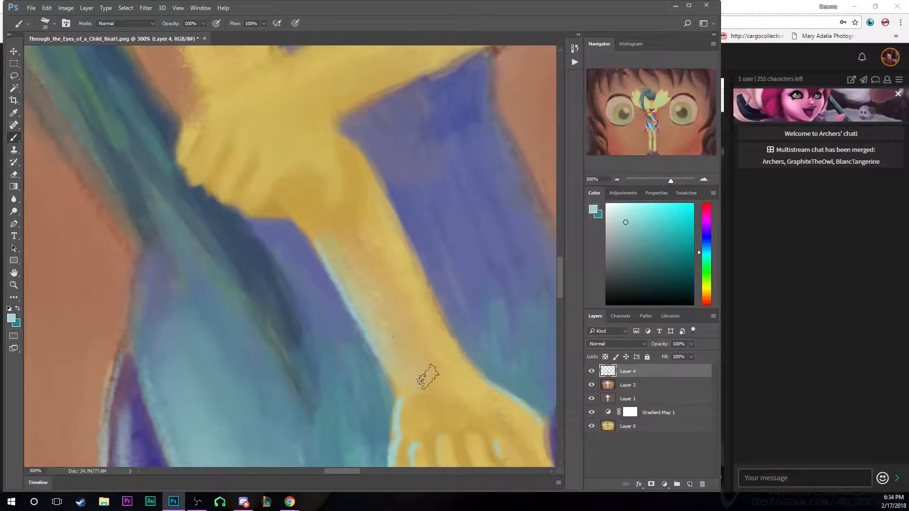
Highlight the left-hand arm's outer edge and the gripping hand's outline in thin pale cyan with brush size 7
{"action": "left_click_drag", "start_coordinate": [651, 121], "coordinate": [643, 111]}
{"action": "key", "text": "bracketright"}
{"action": "key", "text": "bracketleft"}
{"action": "key", "text": "bracketleft"}
{"action": "key", "text": "bracketleft"}
{"action": "key", "text": "bracketleft"}
{"action": "key", "text": "bracketleft"}
{"action": "key", "text": "bracketleft"}
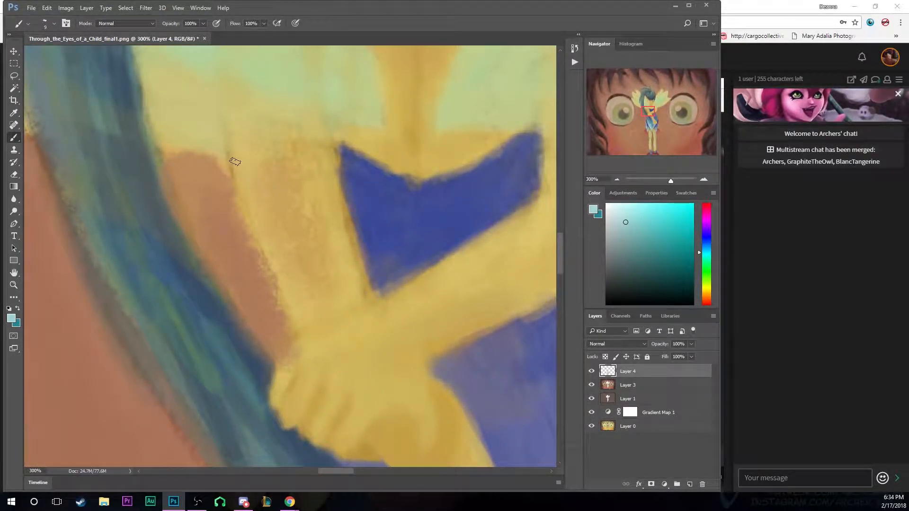
{"action": "left_click_drag", "start_coordinate": [234, 162], "coordinate": [286, 299]}
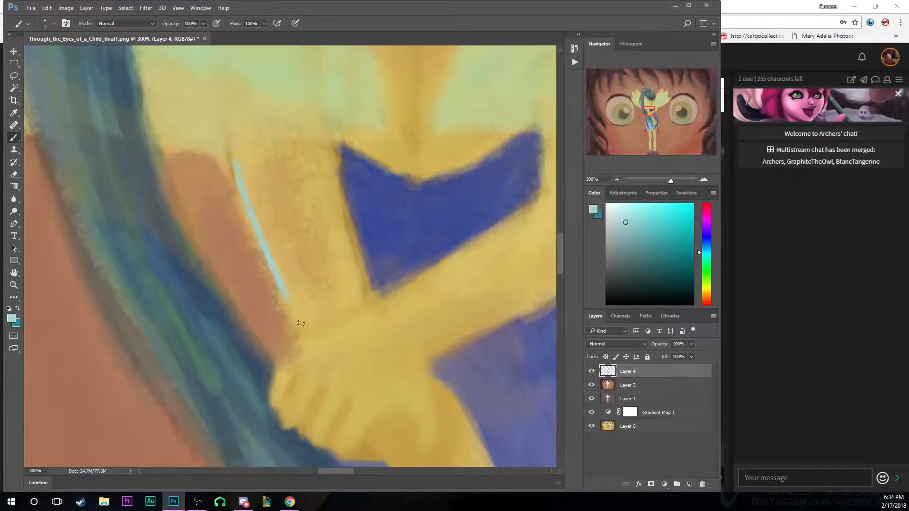
{"action": "mouse_move", "coordinate": [291, 351]}
{"action": "left_mouse_down"}
{"action": "mouse_move", "coordinate": [275, 399]}
{"action": "mouse_move", "coordinate": [274, 378]}
{"action": "mouse_move", "coordinate": [277, 413]}
{"action": "mouse_move", "coordinate": [336, 444]}
{"action": "left_mouse_up"}
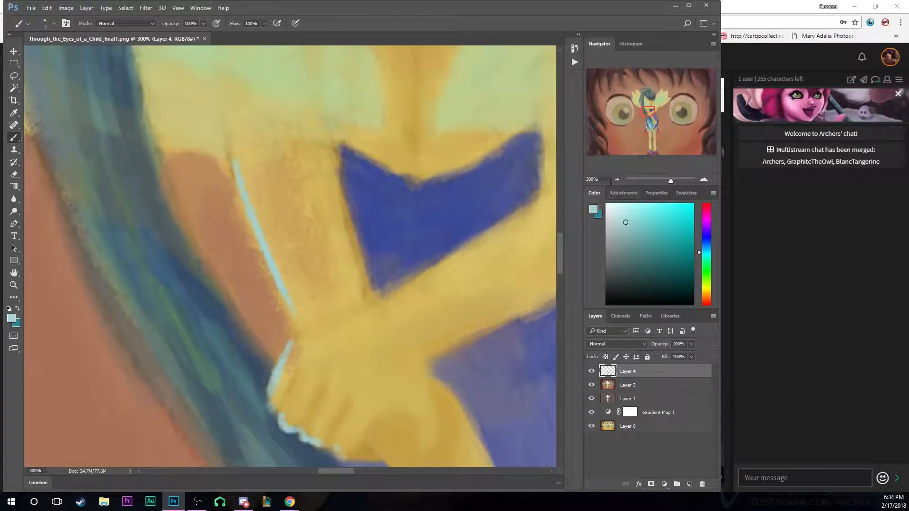
Paint pale cyan highlights on the bend of the ponytail with brush size 30 and on the fringe with finer strokes
{"action": "left_click", "coordinate": [617, 179]}
{"action": "left_click", "coordinate": [617, 179]}
{"action": "left_click", "coordinate": [617, 179]}
{"action": "key", "text": "bracketright"}
{"action": "key", "text": "bracketright"}
{"action": "key", "text": "bracketright"}
{"action": "key", "text": "bracketright"}
{"action": "key", "text": "bracketright"}
{"action": "key", "text": "bracketright"}
{"action": "key", "text": "bracketright"}
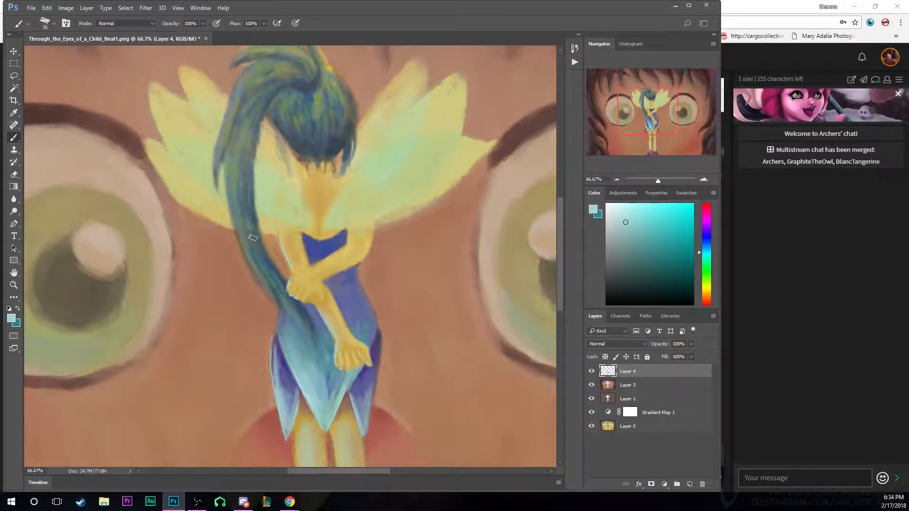
{"action": "mouse_move", "coordinate": [237, 203]}
{"action": "left_mouse_down"}
{"action": "mouse_move", "coordinate": [261, 271]}
{"action": "mouse_move", "coordinate": [239, 205]}
{"action": "mouse_move", "coordinate": [271, 266]}
{"action": "mouse_move", "coordinate": [258, 251]}
{"action": "left_mouse_up"}
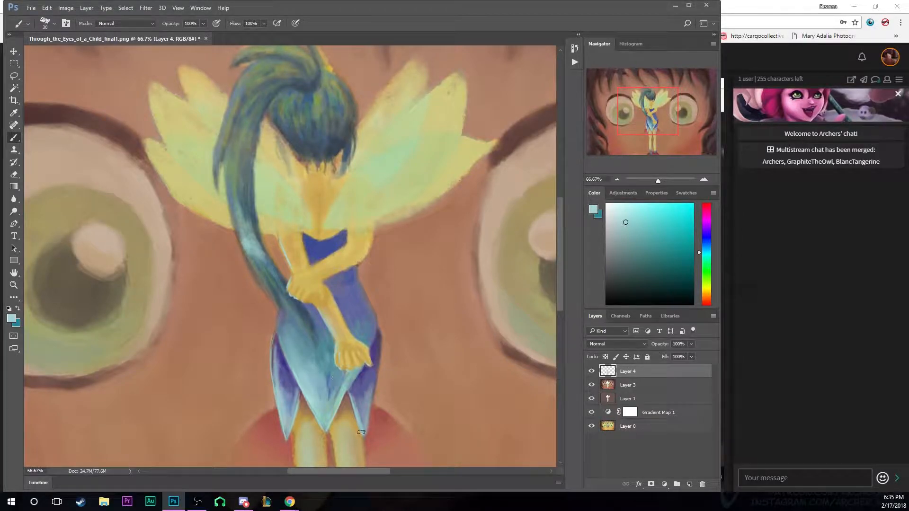
{"action": "mouse_move", "coordinate": [319, 139]}
{"action": "left_mouse_down"}
{"action": "mouse_move", "coordinate": [331, 124]}
{"action": "mouse_move", "coordinate": [320, 142]}
{"action": "mouse_move", "coordinate": [306, 124]}
{"action": "left_mouse_up"}
{"action": "left_click_drag", "start_coordinate": [314, 138], "coordinate": [324, 125]}
Paint a thin pale cyan highlight along the left-hand wing's lower outer edge with brush size 10
{"action": "mouse_move", "coordinate": [632, 116]}
{"action": "left_mouse_down"}
{"action": "mouse_move", "coordinate": [632, 124]}
{"action": "mouse_move", "coordinate": [623, 119]}
{"action": "left_mouse_up"}
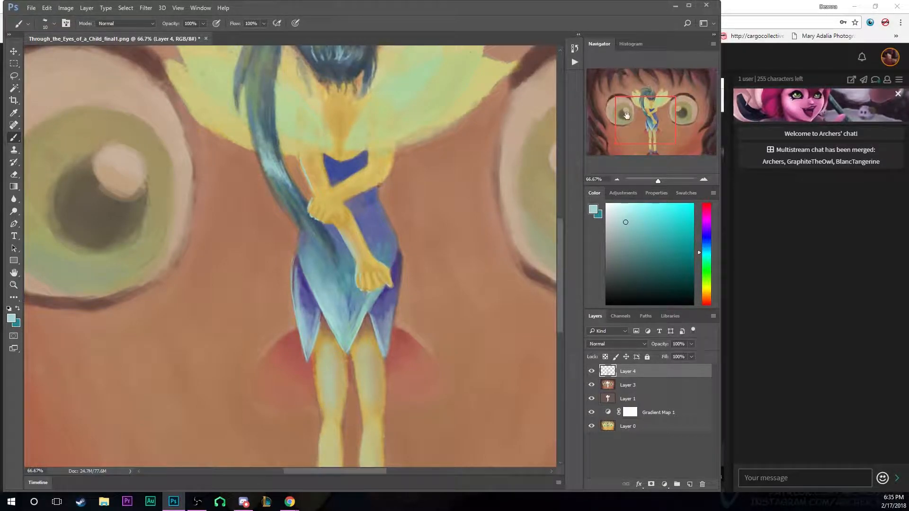
{"action": "scroll", "coordinate": [189, 232], "scroll_direction": "up", "scroll_amount": 3}
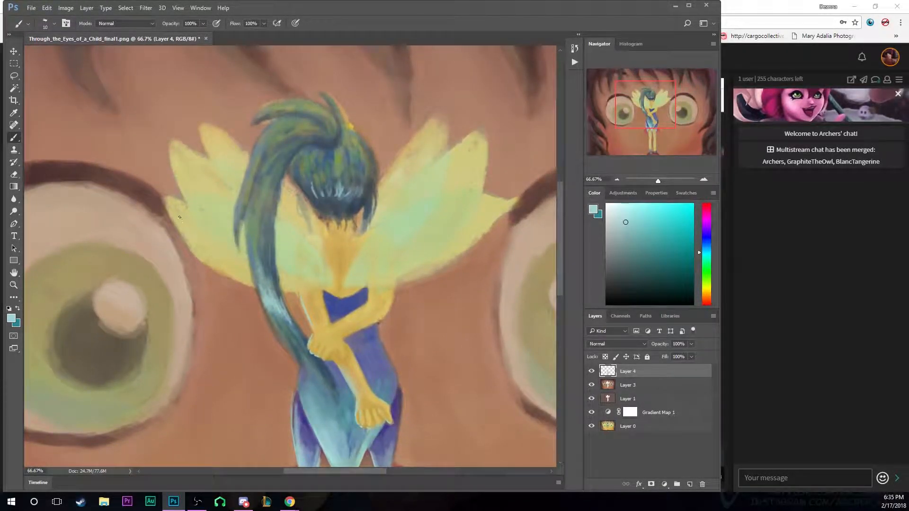
{"action": "left_click_drag", "start_coordinate": [313, 473], "coordinate": [293, 471]}
{"action": "mouse_move", "coordinate": [275, 227]}
{"action": "left_mouse_down"}
{"action": "mouse_move", "coordinate": [310, 271]}
{"action": "mouse_move", "coordinate": [329, 279]}
{"action": "left_mouse_up"}
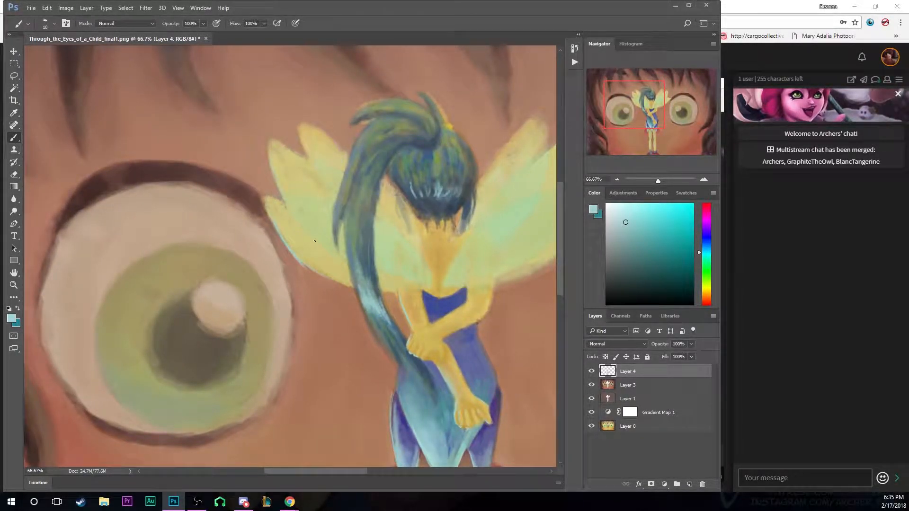
Try broader pale cyan strokes on the left-hand wing's upper petals with brush size 20
{"action": "key", "text": "bracketright"}
{"action": "key", "text": "bracketright"}
{"action": "key", "text": "bracketright"}
{"action": "key", "text": "bracketright"}
{"action": "key", "text": "bracketright"}
{"action": "key", "text": "bracketleft"}
{"action": "key", "text": "bracketleft"}
{"action": "key", "text": "bracketleft"}
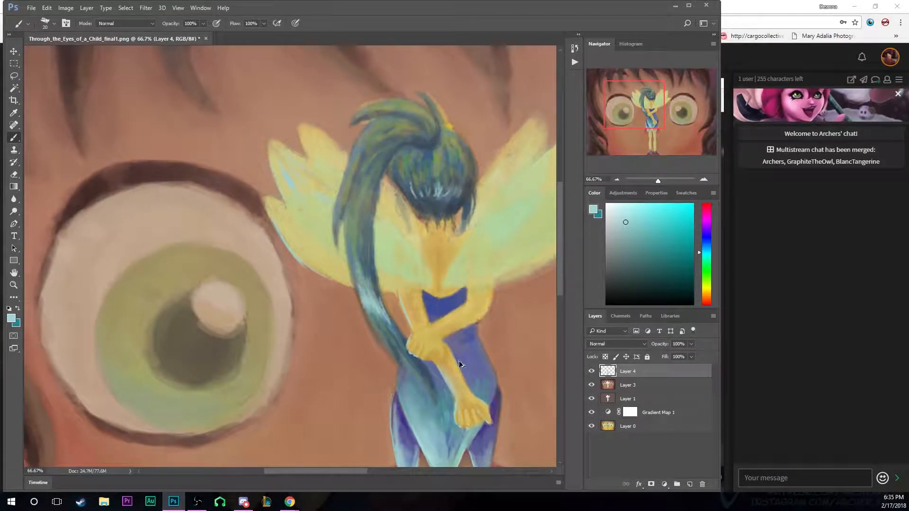
Undo the last wing strokes and repaint soft pale cyan strokes on the left-hand wing's upper petals with brush size 35
{"action": "key", "text": "ctrl+alt+z"}
{"action": "key", "text": "ctrl+alt+z"}
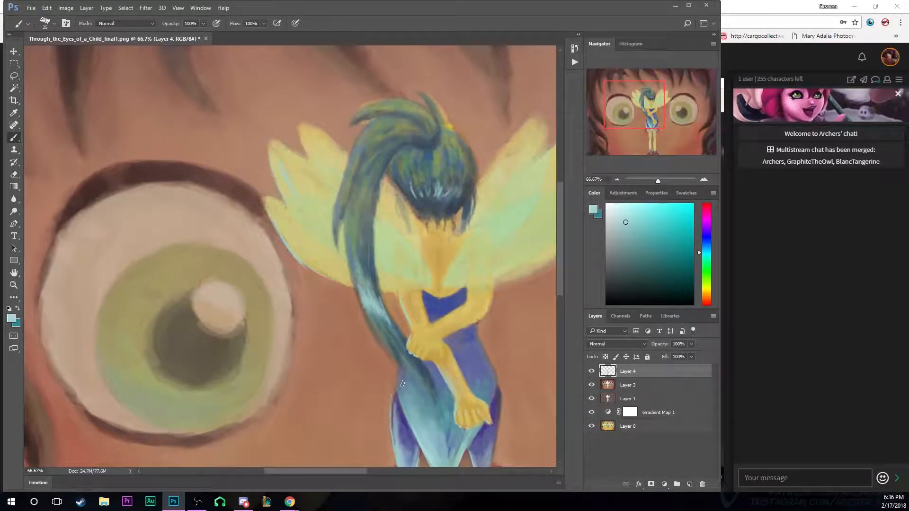
{"action": "key", "text": "bracketright"}
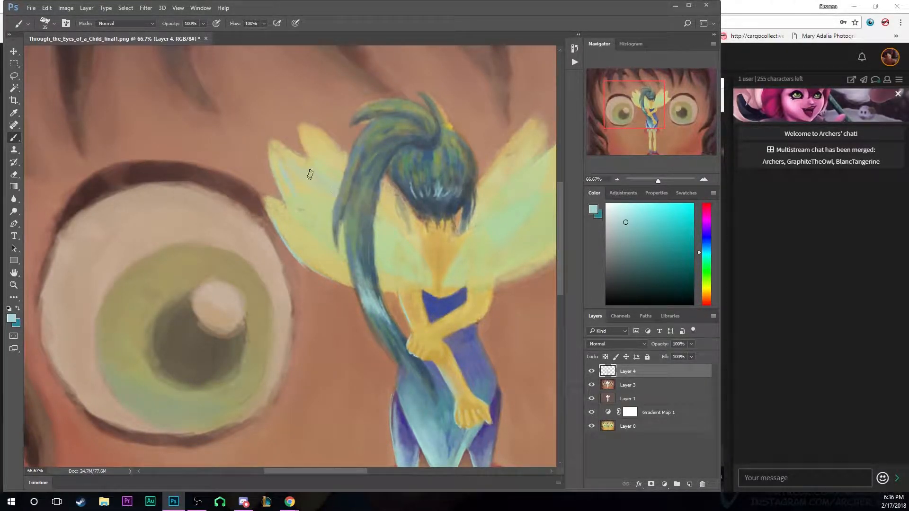
{"action": "key", "text": "bracketleft"}
{"action": "key", "text": "bracketleft"}
{"action": "key", "text": "bracketright"}
{"action": "key", "text": "bracketright"}
Try muted olive-green vein strokes on the left-hand wing with brush size 15 and erase them
{"action": "left_click", "coordinate": [18, 309]}
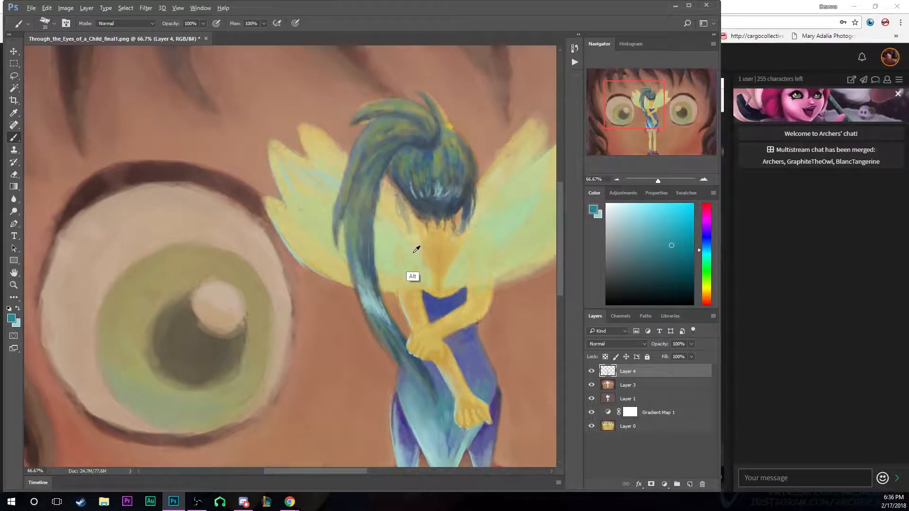
{"action": "left_click", "coordinate": [412, 277], "text": "alt"}
{"action": "left_click", "coordinate": [643, 242]}
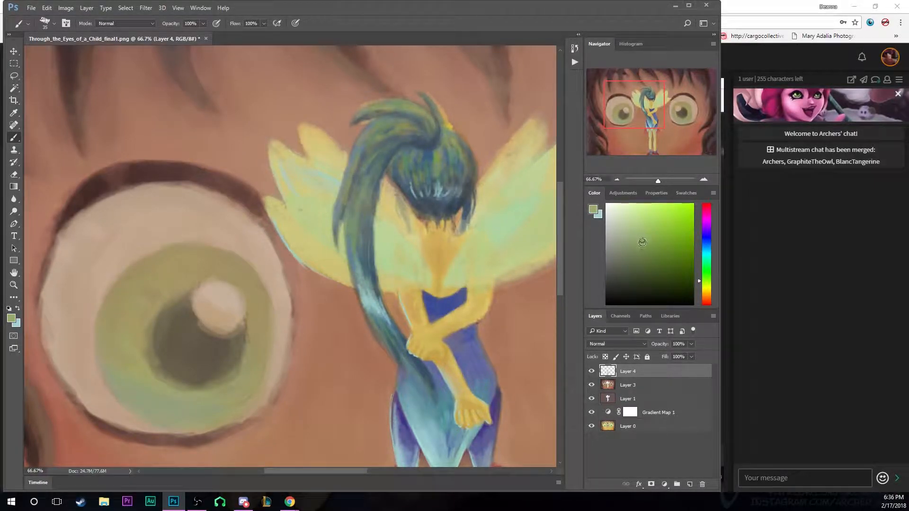
{"action": "key", "text": "bracketleft"}
{"action": "key", "text": "bracketleft"}
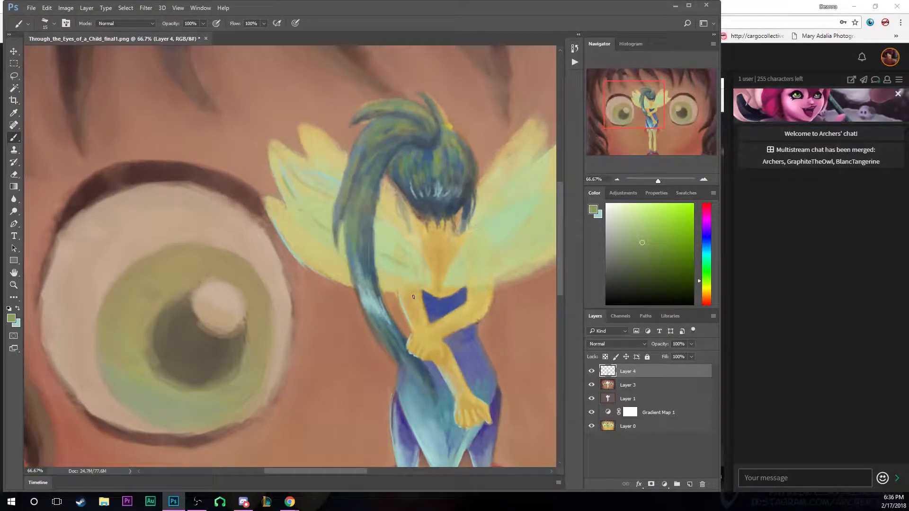
{"action": "key", "text": "e"}
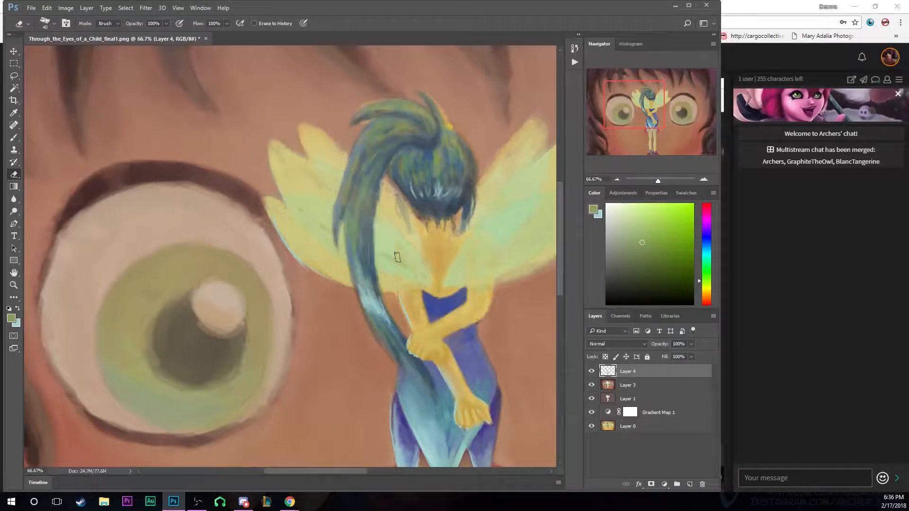
Highlight the outer edges of the left-hand wing and skirt and the right-hand wing's lower edge in pale cyan with brush size 15
{"action": "key", "text": "b"}
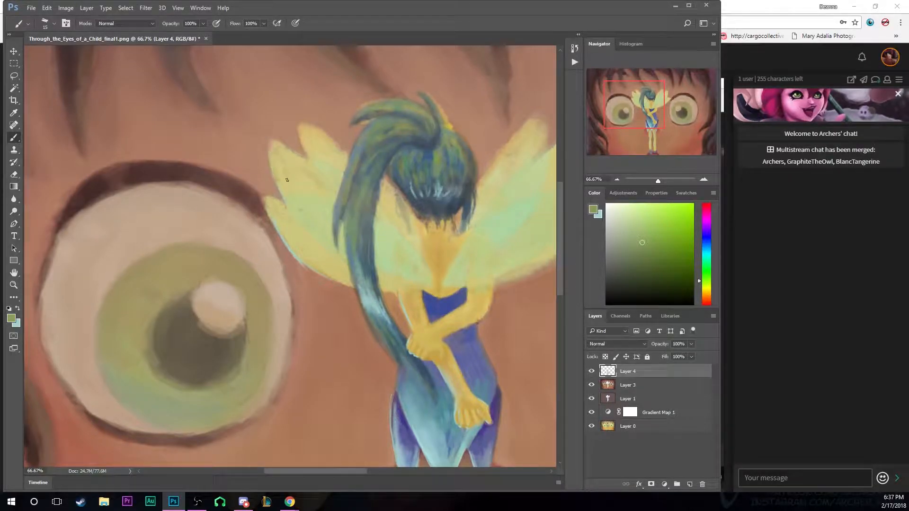
{"action": "left_click", "coordinate": [17, 308]}
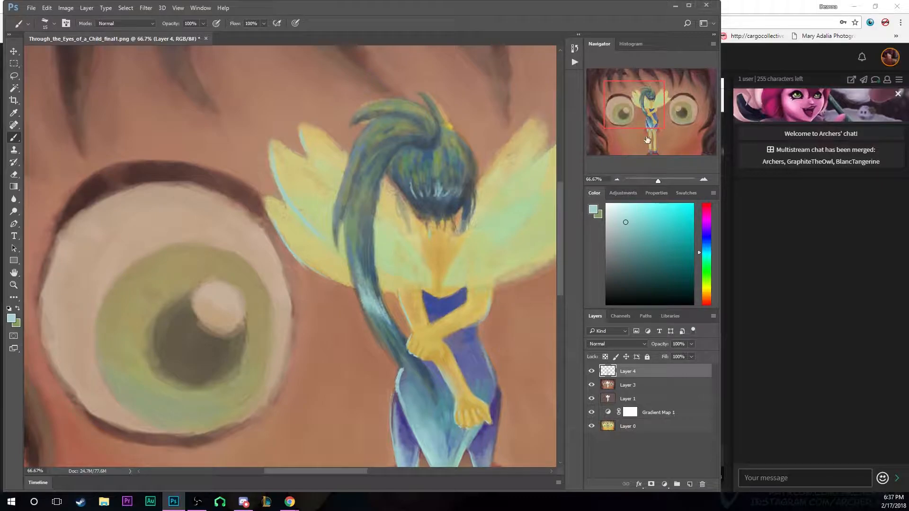
{"action": "left_click_drag", "start_coordinate": [654, 118], "coordinate": [669, 117]}
{"action": "left_click_drag", "start_coordinate": [472, 233], "coordinate": [482, 221]}
{"action": "key", "text": "ctrl+z"}
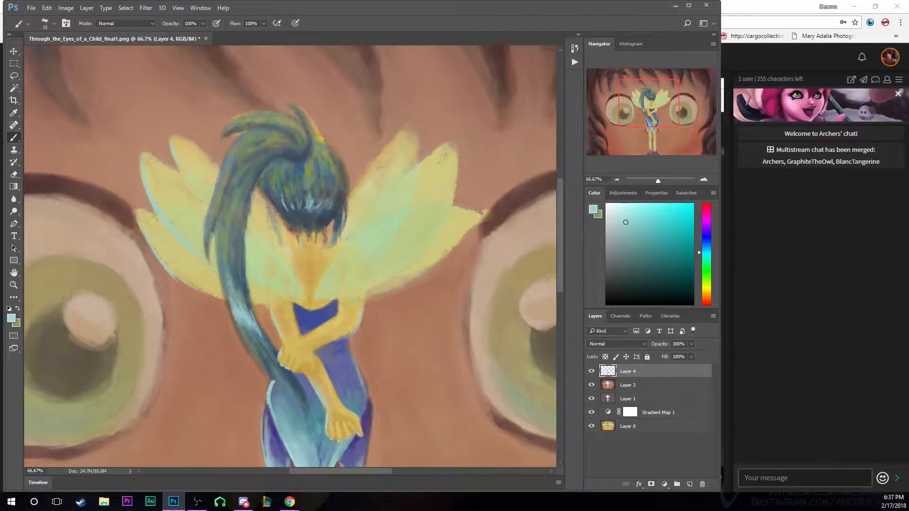
{"action": "left_click_drag", "start_coordinate": [616, 123], "coordinate": [672, 105]}
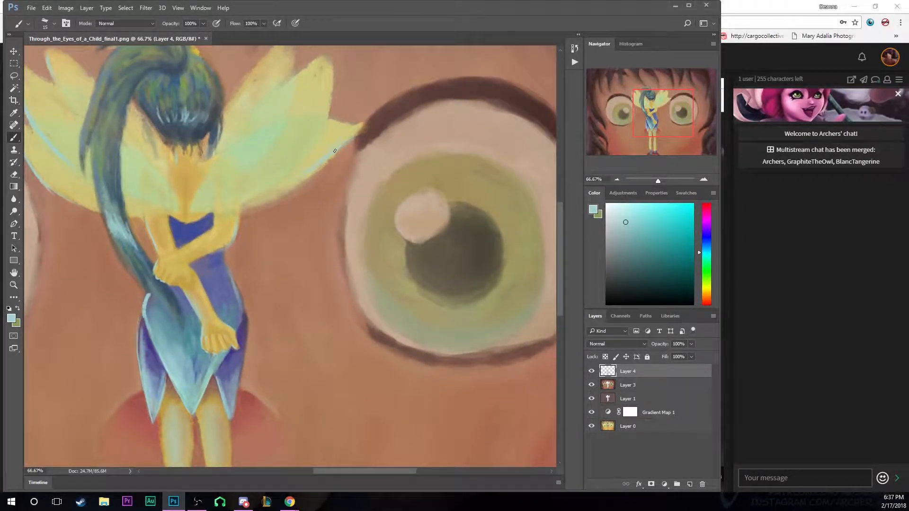
{"action": "mouse_move", "coordinate": [349, 141]}
{"action": "left_mouse_down"}
{"action": "mouse_move", "coordinate": [321, 169]}
{"action": "mouse_move", "coordinate": [250, 206]}
{"action": "left_mouse_up"}
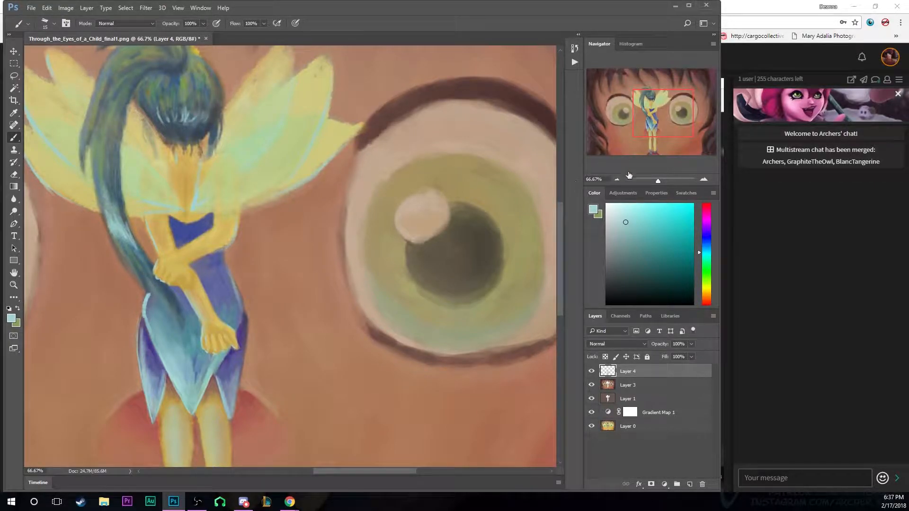
Review the new wing and skirt highlights against the whole painting at several zoom levels
{"action": "left_click", "coordinate": [618, 179]}
{"action": "left_click", "coordinate": [618, 178]}
{"action": "left_click", "coordinate": [618, 179]}
{"action": "left_click", "coordinate": [618, 179]}
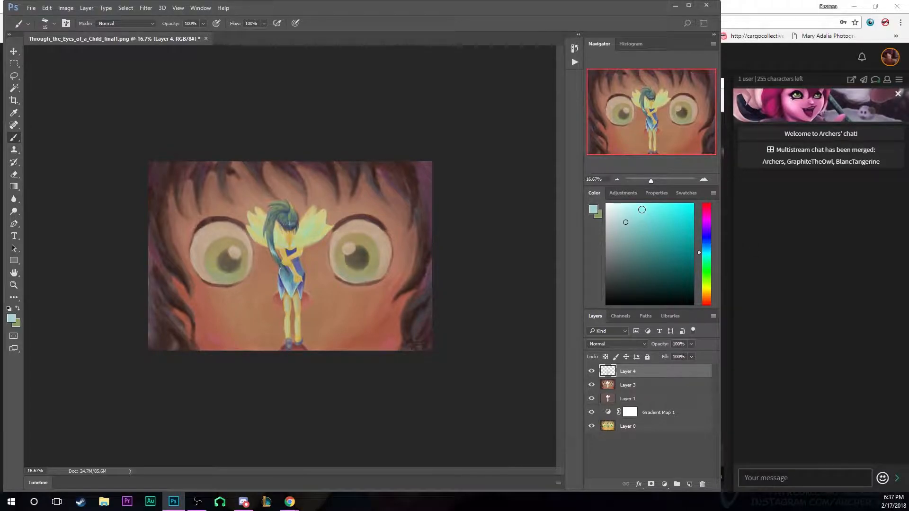
{"action": "left_click", "coordinate": [704, 179]}
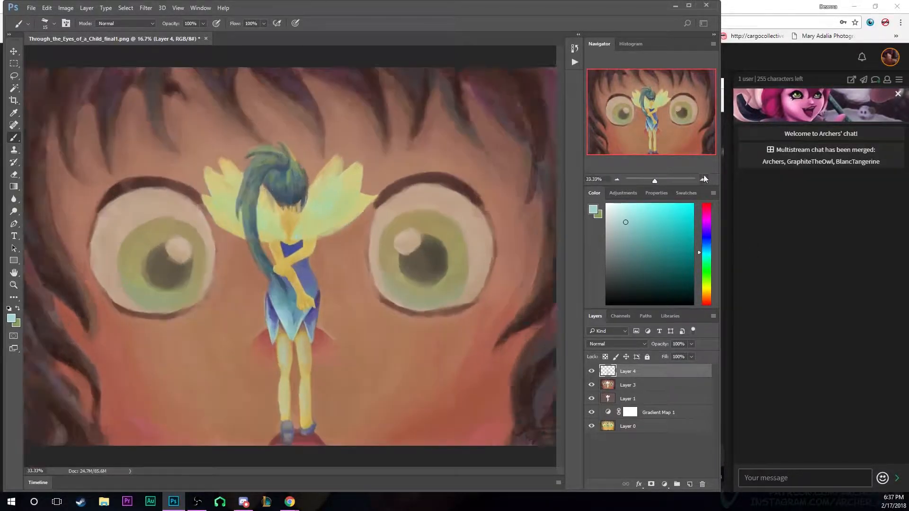
{"action": "left_click", "coordinate": [704, 179]}
{"action": "left_click", "coordinate": [704, 179]}
{"action": "left_click", "coordinate": [616, 179]}
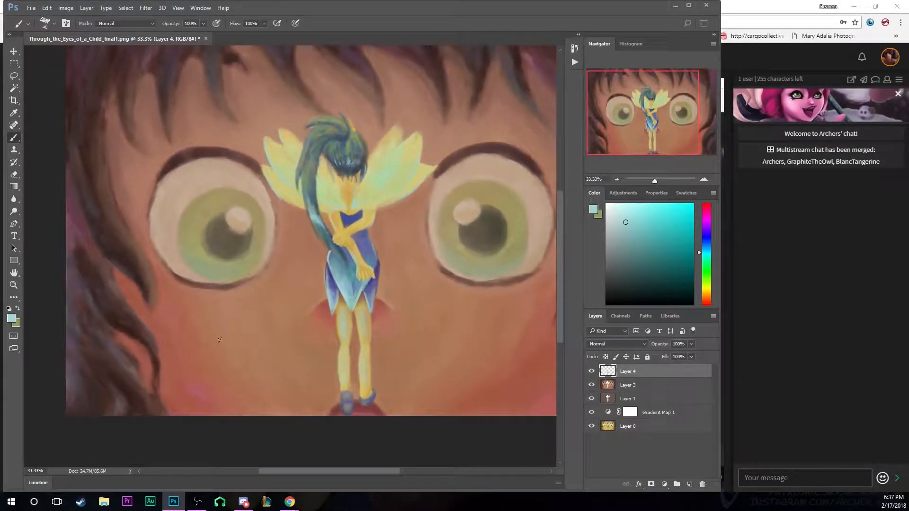
Brush a soft pale cyan glow onto the left-hand cheek below the eye with brush size 150
{"action": "key", "text": "bracketright"}
{"action": "key", "text": "bracketright"}
{"action": "key", "text": "bracketright"}
{"action": "key", "text": "bracketright"}
{"action": "key", "text": "bracketright"}
{"action": "key", "text": "bracketright"}
{"action": "key", "text": "bracketright"}
{"action": "key", "text": "bracketright"}
{"action": "key", "text": "bracketright"}
{"action": "key", "text": "bracketleft"}
{"action": "key", "text": "bracketleft"}
{"action": "key", "text": "bracketleft"}
{"action": "key", "text": "bracketleft"}
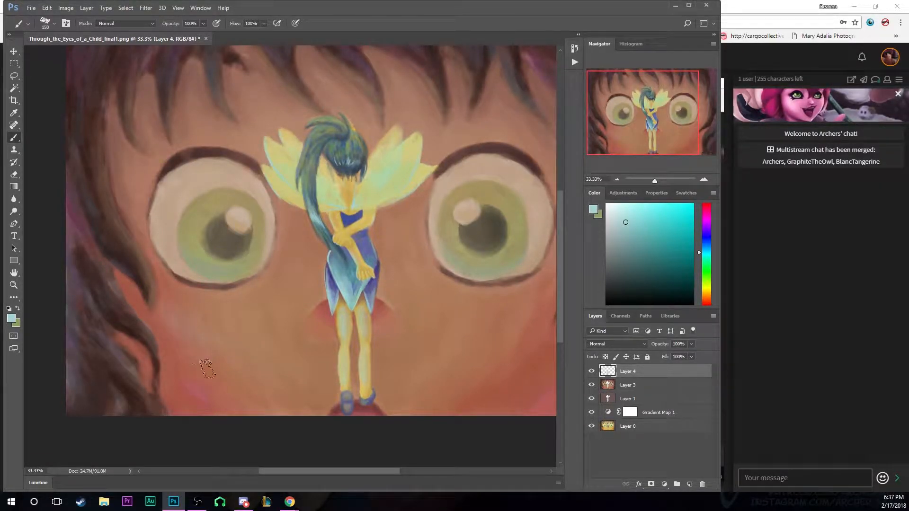
{"action": "key", "text": "bracketright"}
Dab a small pale cyan reflection in the lower part of each iris with brush size 60
{"action": "key", "text": "bracketleft"}
{"action": "key", "text": "bracketleft"}
{"action": "key", "text": "bracketleft"}
{"action": "key", "text": "bracketleft"}
{"action": "key", "text": "bracketleft"}
{"action": "key", "text": "bracketleft"}
{"action": "key", "text": "bracketleft"}
{"action": "left_click", "coordinate": [192, 266]}
{"action": "left_click_drag", "start_coordinate": [470, 261], "coordinate": [455, 263]}
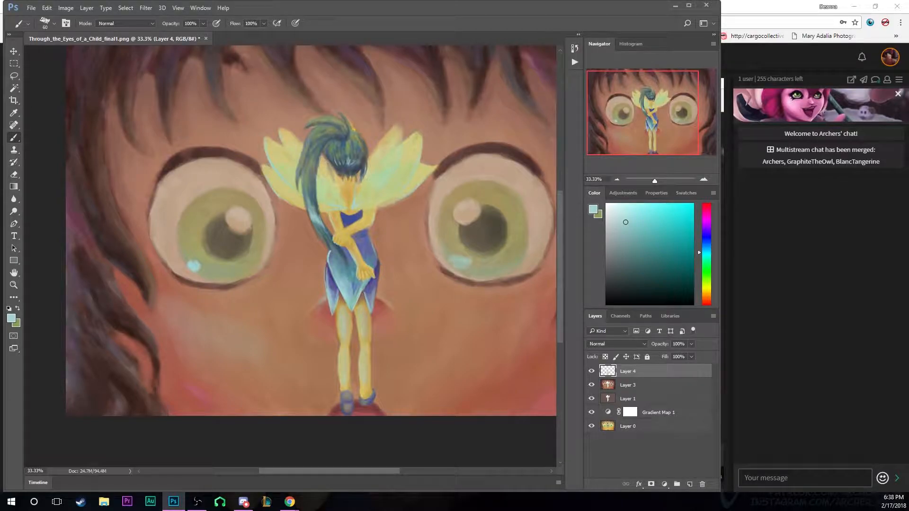
{"action": "key", "text": "ctrl+z"}
{"action": "mouse_move", "coordinate": [354, 468]}
{"action": "left_mouse_down"}
{"action": "mouse_move", "coordinate": [384, 467]}
{"action": "mouse_move", "coordinate": [331, 471]}
{"action": "mouse_move", "coordinate": [329, 463]}
{"action": "left_mouse_up"}
{"action": "left_click", "coordinate": [345, 258]}
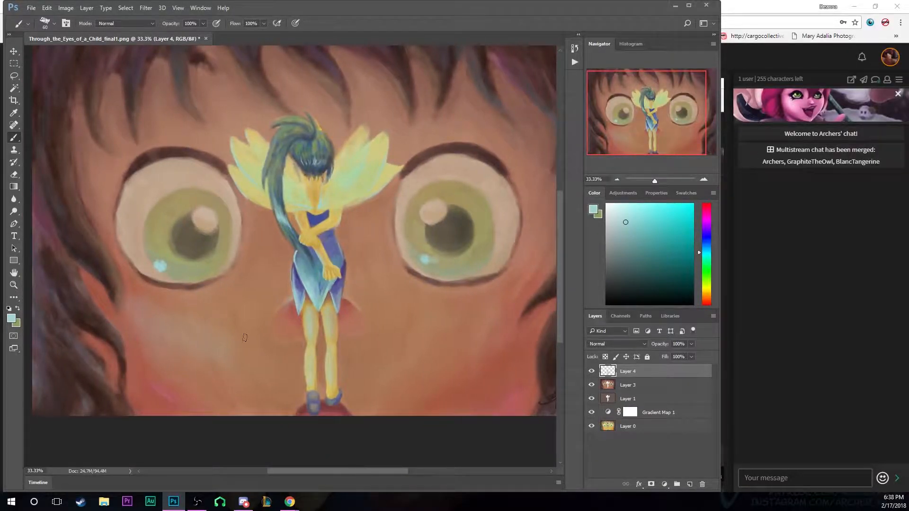
Paint faint pale cyan reflections on the upper right-hand side of both eyes with brush size 150
{"action": "key", "text": "bracketright"}
{"action": "key", "text": "bracketright"}
{"action": "key", "text": "bracketright"}
{"action": "key", "text": "bracketright"}
{"action": "key", "text": "bracketright"}
{"action": "key", "text": "bracketright"}
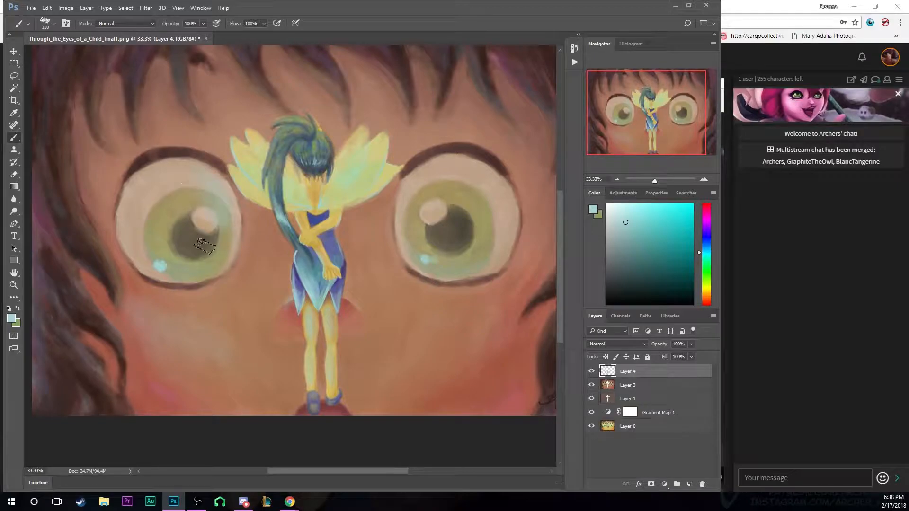
{"action": "mouse_move", "coordinate": [472, 193]}
{"action": "left_mouse_down"}
{"action": "mouse_move", "coordinate": [487, 228]}
{"action": "mouse_move", "coordinate": [482, 192]}
{"action": "mouse_move", "coordinate": [487, 224]}
{"action": "mouse_move", "coordinate": [501, 206]}
{"action": "mouse_move", "coordinate": [481, 187]}
{"action": "left_mouse_up"}
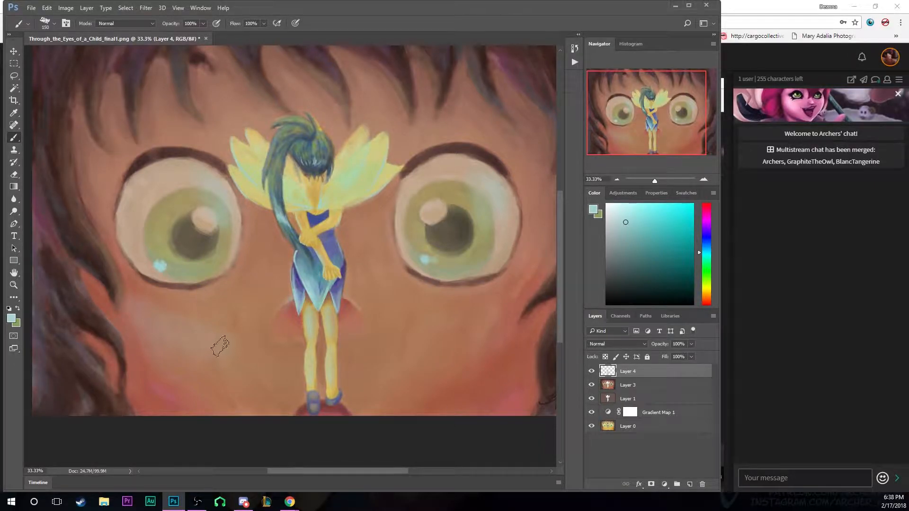
Strengthen the pale cyan glow on the left-hand cheek and extend it to the lower right-hand cheek with brush size 250
{"action": "key", "text": "bracketright"}
{"action": "key", "text": "bracketright"}
{"action": "key", "text": "bracketright"}
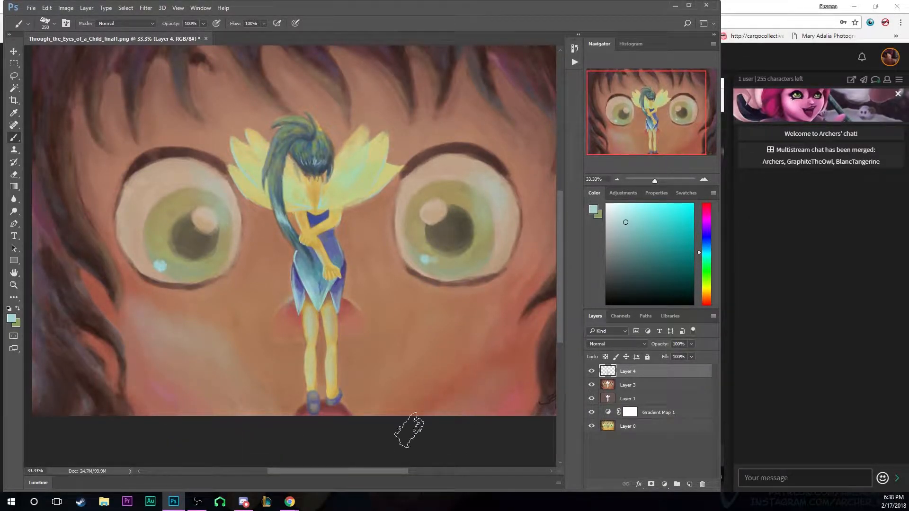
{"action": "mouse_move", "coordinate": [515, 389]}
{"action": "left_mouse_down"}
{"action": "mouse_move", "coordinate": [402, 452]}
{"action": "mouse_move", "coordinate": [366, 441]}
{"action": "left_mouse_up"}
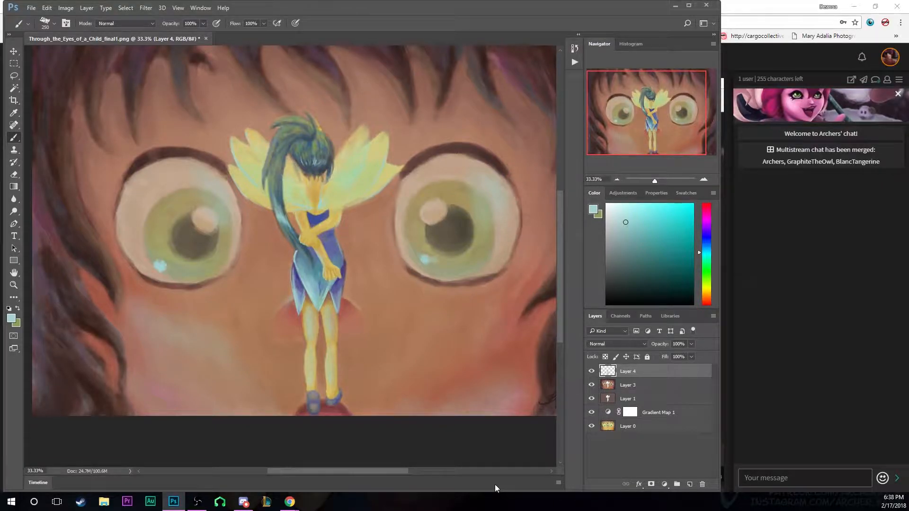
Erase the glow from the left-hand cheek with a 259 px eraser and repaint it more faintly near the canvas's bottom edge
{"action": "left_click", "coordinate": [14, 175]}
{"action": "left_click", "coordinate": [47, 24]}
{"action": "left_click_drag", "start_coordinate": [93, 54], "coordinate": [90, 55]}
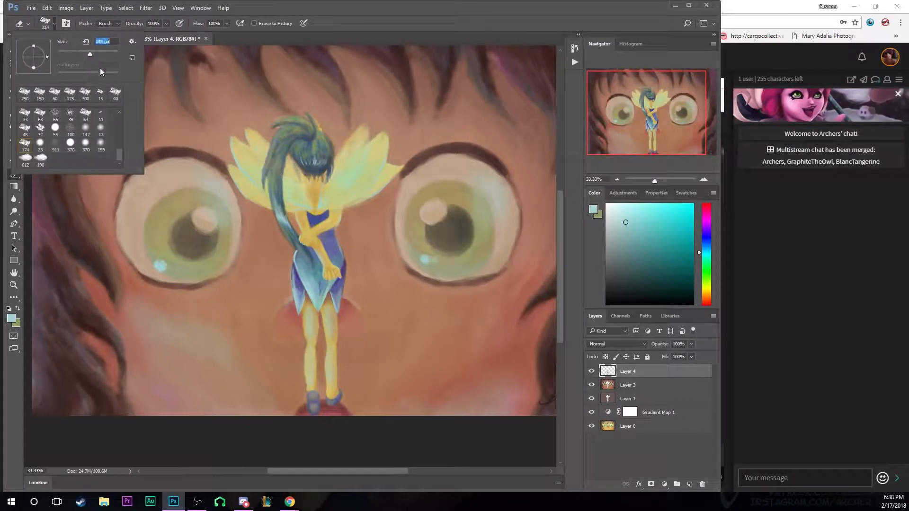
{"action": "left_click", "coordinate": [103, 54]}
{"action": "left_click", "coordinate": [229, 348]}
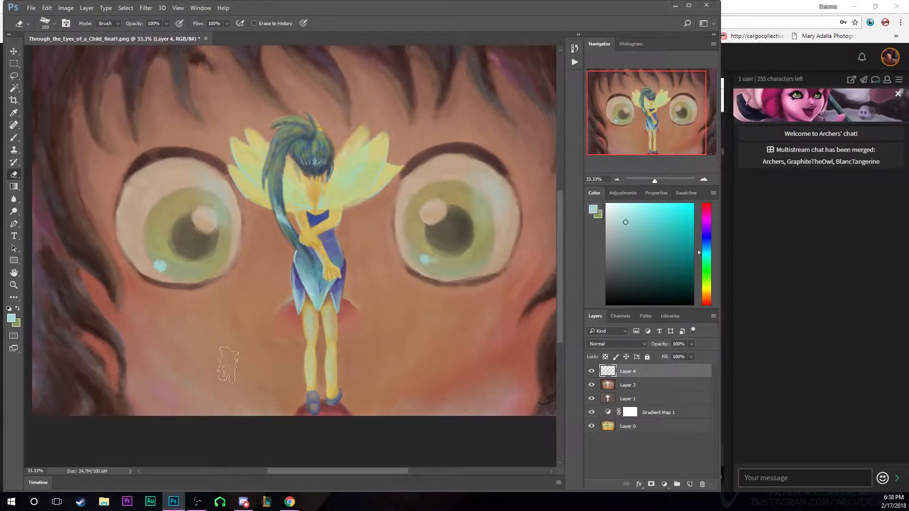
{"action": "left_click", "coordinate": [14, 137]}
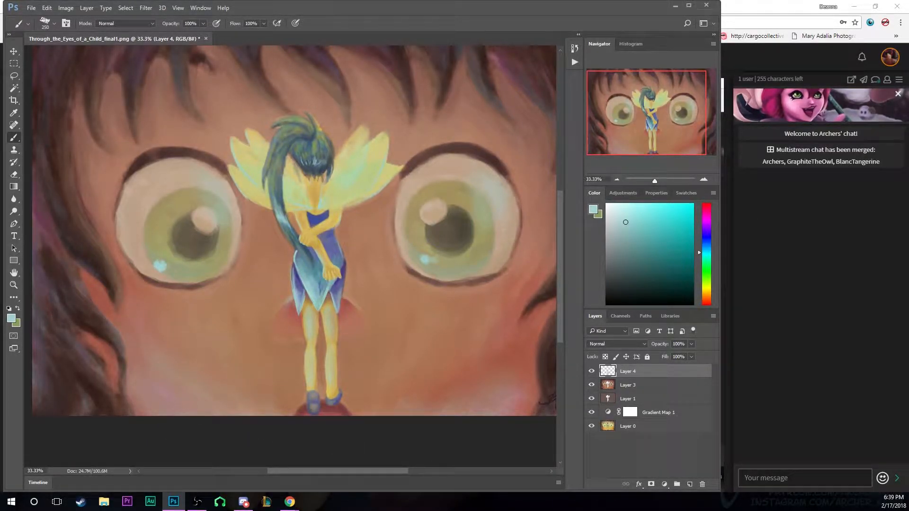
{"action": "left_click", "coordinate": [14, 175]}
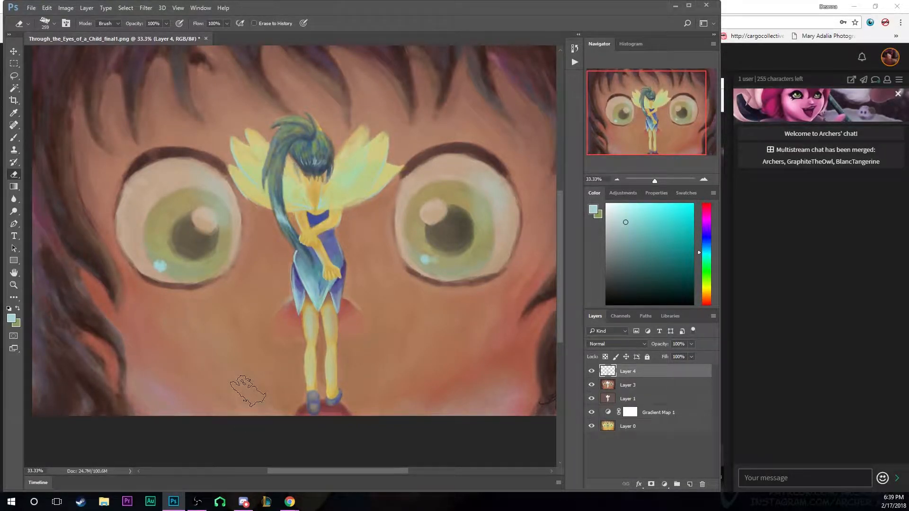
Dab small pale cyan dots beside the inner corners of both eyes with brush size 45
{"action": "left_click", "coordinate": [14, 137]}
{"action": "key", "text": "bracketleft"}
{"action": "key", "text": "bracketleft"}
{"action": "key", "text": "bracketleft"}
{"action": "key", "text": "bracketleft"}
{"action": "key", "text": "bracketleft"}
{"action": "key", "text": "bracketleft"}
{"action": "key", "text": "bracketleft"}
{"action": "key", "text": "bracketleft"}
{"action": "key", "text": "bracketleft"}
{"action": "key", "text": "bracketleft"}
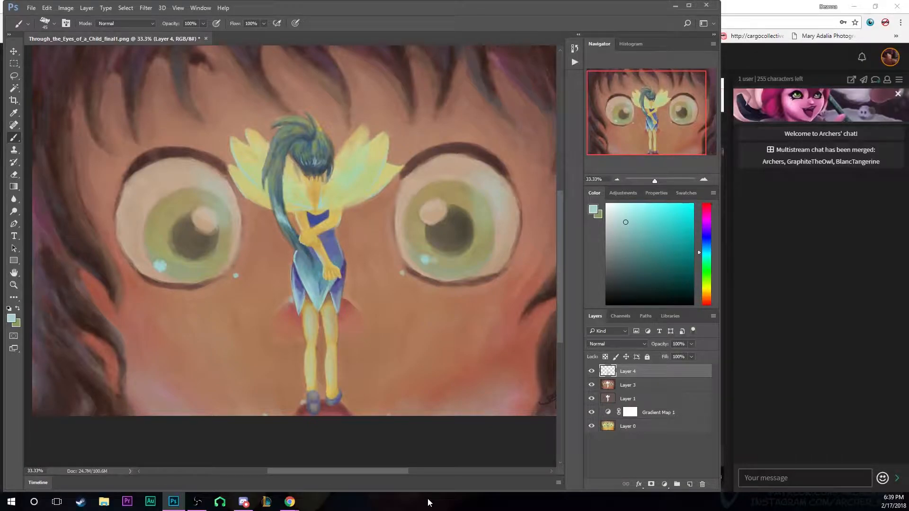
Paint a thin pale cyan highlight along the underside of the left-hand eye's lower lash line with brush size 15
{"action": "key", "text": "bracketright"}
{"action": "key", "text": "bracketright"}
{"action": "left_click", "coordinate": [704, 179]}
{"action": "left_click", "coordinate": [703, 180]}
{"action": "left_click", "coordinate": [703, 179]}
{"action": "left_click_drag", "start_coordinate": [654, 106], "coordinate": [623, 112]}
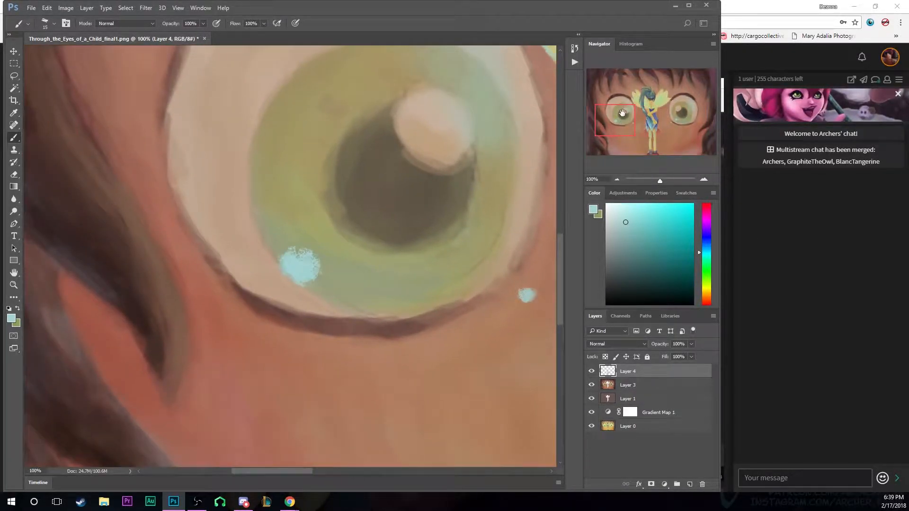
{"action": "left_click_drag", "start_coordinate": [485, 304], "coordinate": [376, 339]}
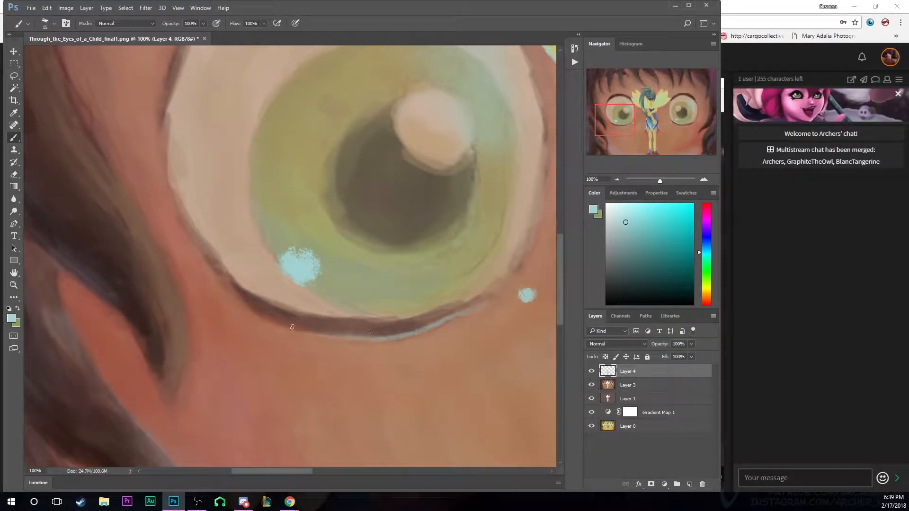
Paint a matching thin pale cyan highlight along the underside of the right-hand eye's lower lash line
{"action": "left_click_drag", "start_coordinate": [626, 112], "coordinate": [684, 116]}
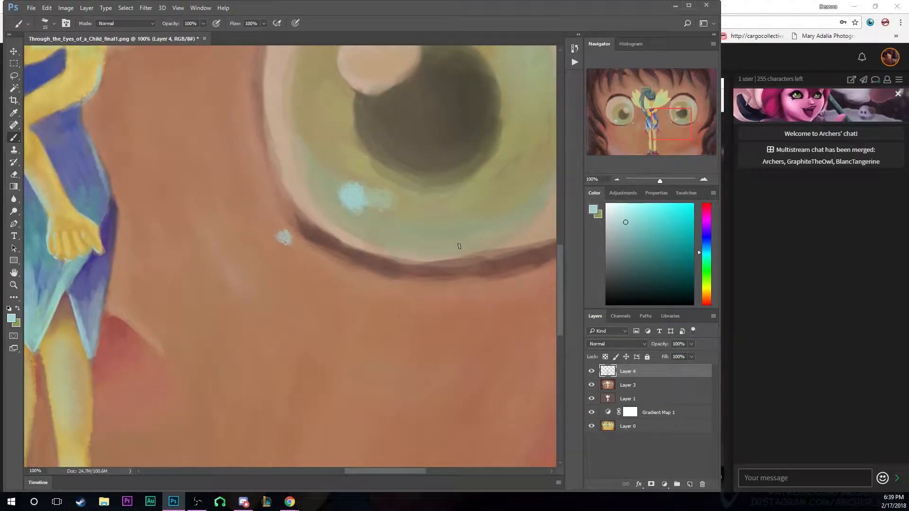
{"action": "left_click_drag", "start_coordinate": [539, 246], "coordinate": [445, 258]}
{"action": "key", "text": "ctrl+z"}
{"action": "left_click_drag", "start_coordinate": [380, 471], "coordinate": [393, 471]}
{"action": "mouse_move", "coordinate": [483, 251]}
{"action": "left_mouse_down"}
{"action": "mouse_move", "coordinate": [368, 281]}
{"action": "mouse_move", "coordinate": [383, 281]}
{"action": "mouse_move", "coordinate": [283, 267]}
{"action": "mouse_move", "coordinate": [342, 279]}
{"action": "mouse_move", "coordinate": [388, 269]}
{"action": "mouse_move", "coordinate": [284, 271]}
{"action": "left_mouse_up"}
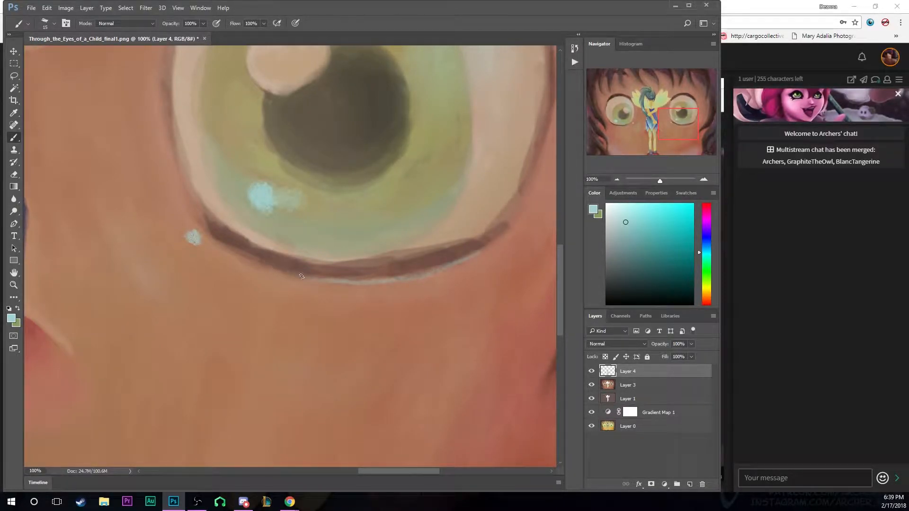
Pick a pale lavender-blue and brush a soft glow over the lower left-hand cheek, using brush sizes from 700 down to 250
{"action": "left_click", "coordinate": [617, 180]}
{"action": "left_click", "coordinate": [618, 179]}
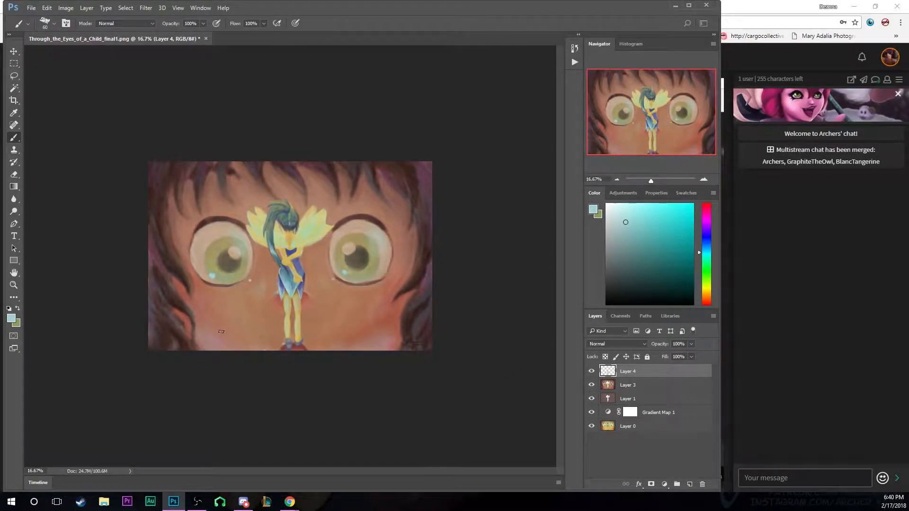
{"action": "key", "text": "bracketright"}
{"action": "key", "text": "bracketright"}
{"action": "key", "text": "bracketright"}
{"action": "key", "text": "bracketright"}
{"action": "key", "text": "bracketright"}
{"action": "key", "text": "bracketright"}
{"action": "key", "text": "bracketright"}
{"action": "key", "text": "bracketright"}
{"action": "key", "text": "bracketright"}
{"action": "left_click", "coordinate": [706, 240]}
{"action": "left_click", "coordinate": [625, 219]}
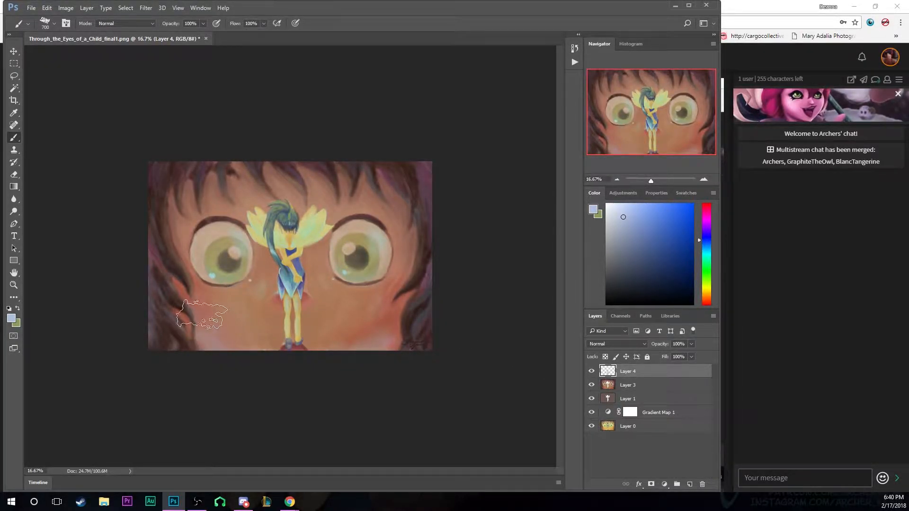
{"action": "key", "text": "bracketleft"}
{"action": "key", "text": "bracketleft"}
{"action": "key", "text": "bracketleft"}
{"action": "key", "text": "bracketleft"}
{"action": "key", "text": "bracketleft"}
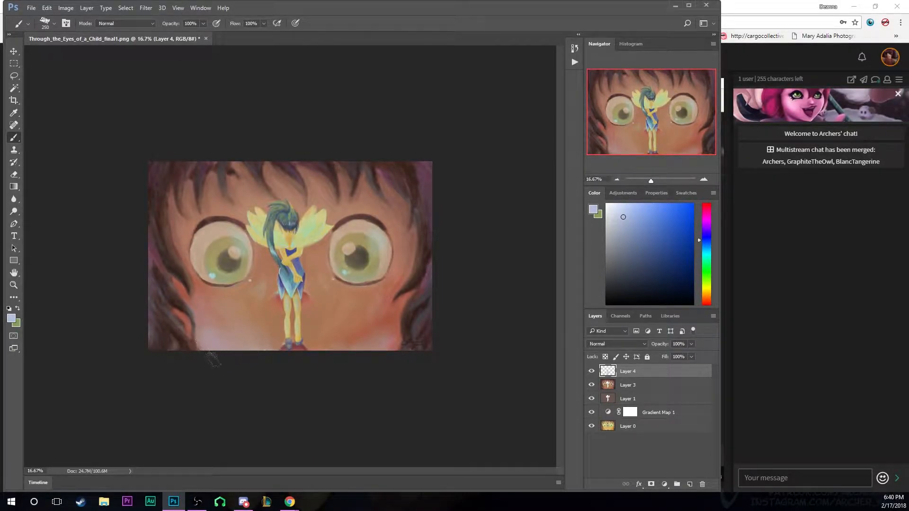
Spread the pale lavender glow across the lower right-hand cheek with brush size 600
{"action": "key", "text": "bracketright"}
{"action": "key", "text": "bracketright"}
{"action": "key", "text": "bracketright"}
{"action": "key", "text": "bracketright"}
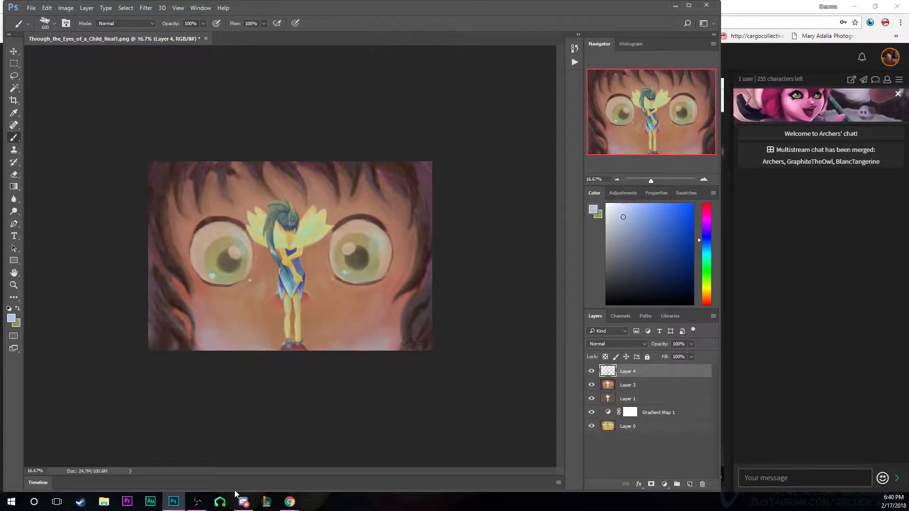
Reduce the brush size to 30 for finer strokes
{"action": "left_click", "coordinate": [704, 179]}
{"action": "left_click", "coordinate": [704, 178]}
{"action": "left_click", "coordinate": [705, 177]}
{"action": "left_click_drag", "start_coordinate": [561, 295], "coordinate": [561, 332]}
{"action": "key", "text": "bracketleft"}
{"action": "key", "text": "bracketleft"}
{"action": "key", "text": "bracketleft"}
{"action": "key", "text": "bracketleft"}
{"action": "key", "text": "bracketleft"}
{"action": "key", "text": "bracketleft"}
{"action": "key", "text": "bracketleft"}
{"action": "key", "text": "bracketleft"}
{"action": "key", "text": "bracketleft"}
{"action": "key", "text": "bracketleft"}
{"action": "key", "text": "bracketleft"}
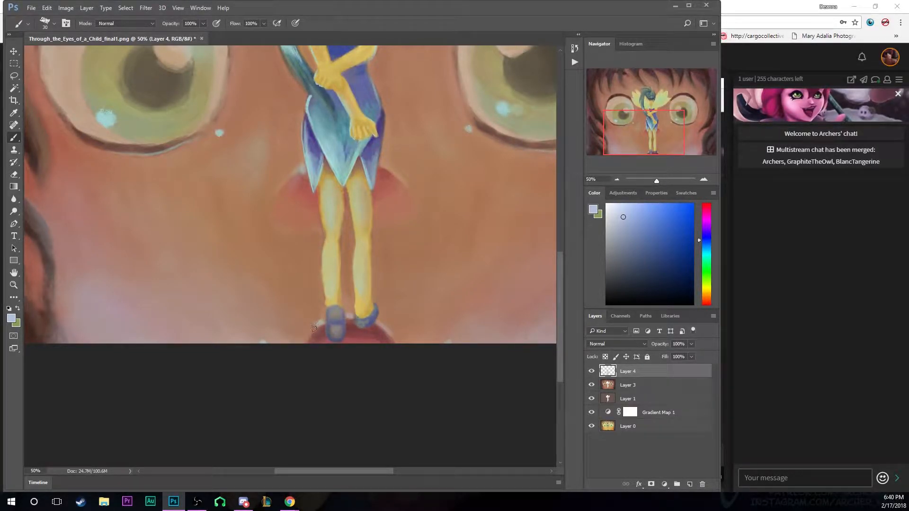
{"action": "left_click", "coordinate": [617, 180]}
{"action": "left_click", "coordinate": [617, 179]}
{"action": "left_click", "coordinate": [617, 180]}
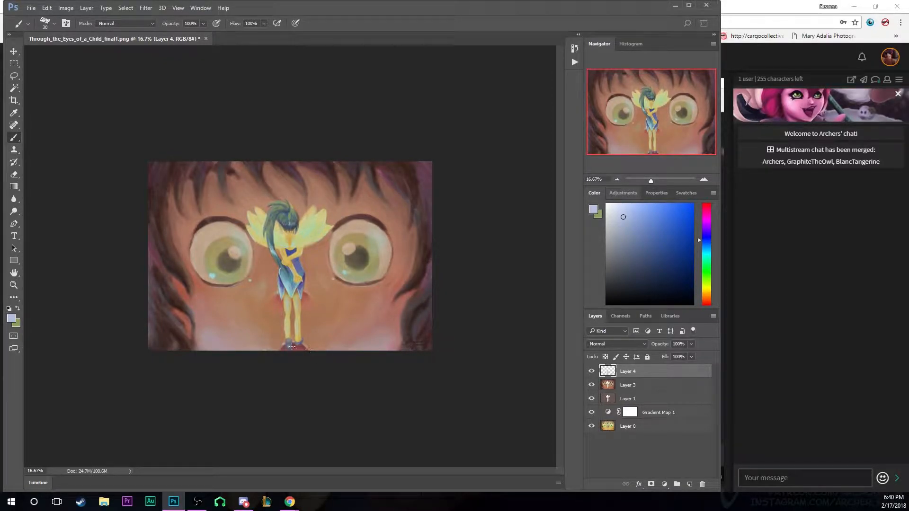
Brush fine pale lavender highlight strokes onto the hair lock near the painting's lower left-hand corner with brush size 30
{"action": "left_click_drag", "start_coordinate": [702, 181], "coordinate": [652, 181]}
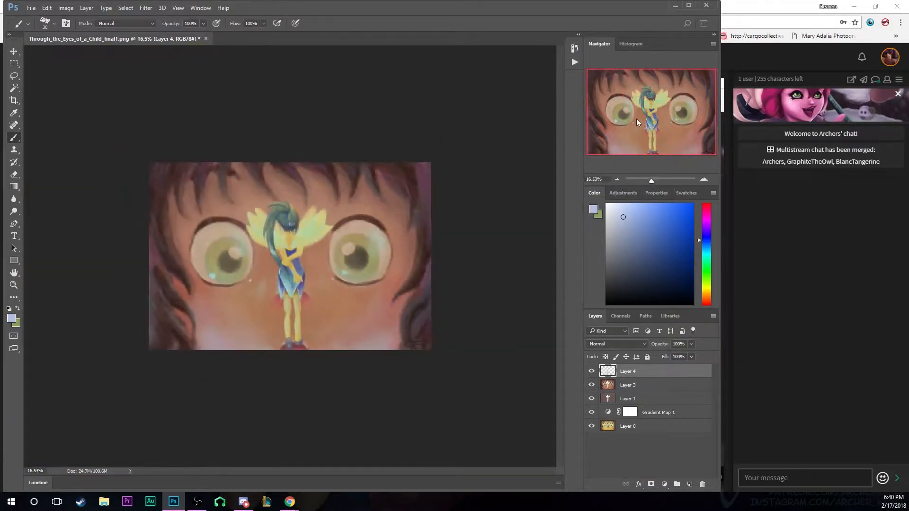
{"action": "left_click", "coordinate": [669, 180]}
{"action": "left_click_drag", "start_coordinate": [647, 133], "coordinate": [606, 134]}
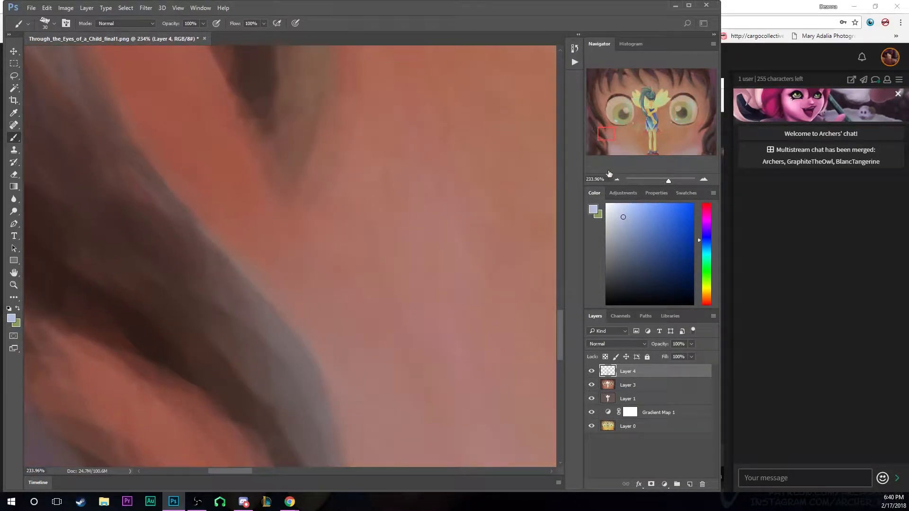
{"action": "left_click", "coordinate": [617, 179]}
{"action": "left_click", "coordinate": [616, 180]}
{"action": "left_click", "coordinate": [617, 179]}
{"action": "left_click", "coordinate": [618, 179]}
{"action": "mouse_move", "coordinate": [268, 371]}
{"action": "left_mouse_down"}
{"action": "mouse_move", "coordinate": [280, 385]}
{"action": "mouse_move", "coordinate": [219, 315]}
{"action": "mouse_move", "coordinate": [287, 391]}
{"action": "left_mouse_up"}
{"action": "left_click_drag", "start_coordinate": [236, 327], "coordinate": [287, 392]}
{"action": "left_click_drag", "start_coordinate": [246, 345], "coordinate": [268, 369]}
{"action": "left_click_drag", "start_coordinate": [239, 349], "coordinate": [269, 371]}
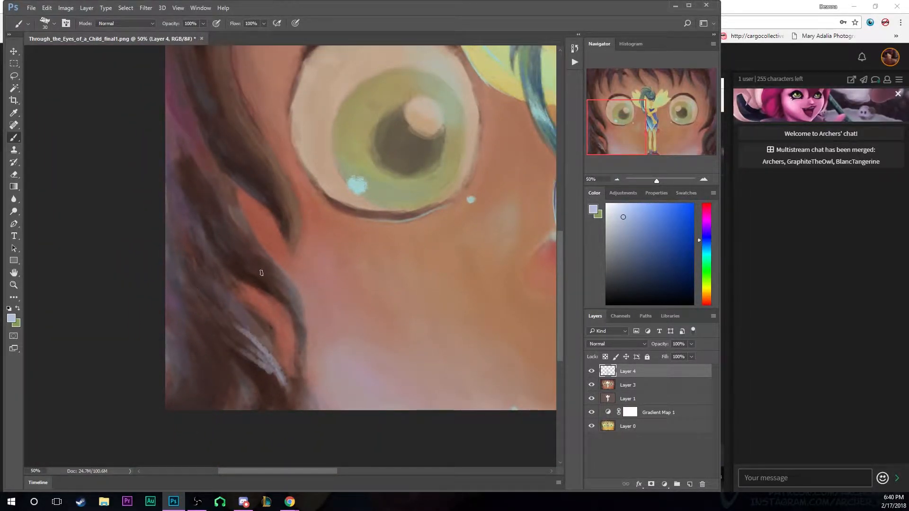
Add pale lavender highlights to the curl beside the left-hand cheek and to the strands along the painting's lower left-hand edge
{"action": "left_click_drag", "start_coordinate": [283, 289], "coordinate": [298, 319]}
{"action": "mouse_move", "coordinate": [280, 283]}
{"action": "left_mouse_down"}
{"action": "mouse_move", "coordinate": [300, 326]}
{"action": "mouse_move", "coordinate": [298, 315]}
{"action": "left_mouse_up"}
{"action": "mouse_move", "coordinate": [256, 358]}
{"action": "left_mouse_down"}
{"action": "mouse_move", "coordinate": [281, 396]}
{"action": "mouse_move", "coordinate": [257, 356]}
{"action": "mouse_move", "coordinate": [282, 394]}
{"action": "mouse_move", "coordinate": [261, 352]}
{"action": "mouse_move", "coordinate": [285, 378]}
{"action": "mouse_move", "coordinate": [284, 398]}
{"action": "left_mouse_up"}
{"action": "mouse_move", "coordinate": [226, 407]}
{"action": "left_mouse_down"}
{"action": "mouse_move", "coordinate": [221, 358]}
{"action": "mouse_move", "coordinate": [218, 387]}
{"action": "mouse_move", "coordinate": [208, 389]}
{"action": "mouse_move", "coordinate": [215, 406]}
{"action": "mouse_move", "coordinate": [212, 388]}
{"action": "mouse_move", "coordinate": [228, 376]}
{"action": "mouse_move", "coordinate": [232, 356]}
{"action": "left_mouse_up"}
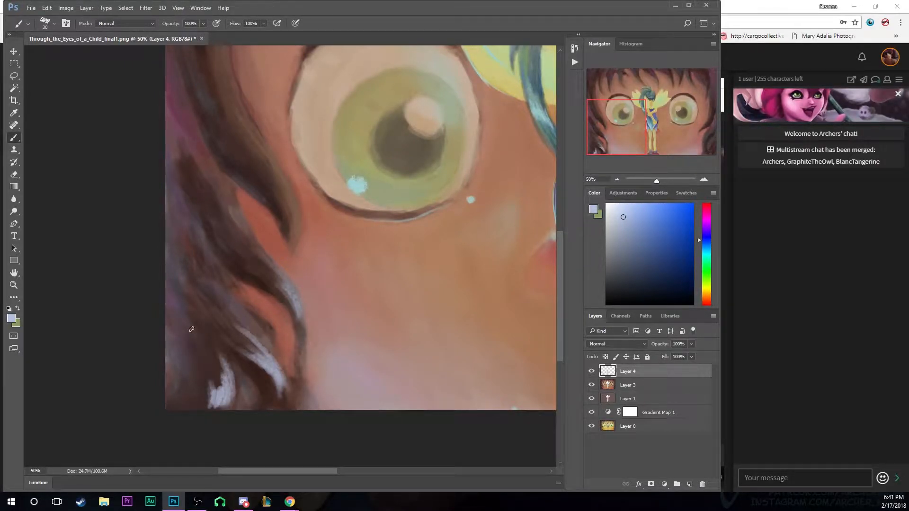
Highlight the tip of the hair lock beside the left-hand eye in pale lavender with brush size 45
{"action": "key", "text": "bracketright"}
{"action": "key", "text": "bracketright"}
{"action": "key", "text": "bracketright"}
{"action": "mouse_move", "coordinate": [292, 225]}
{"action": "left_mouse_down"}
{"action": "mouse_move", "coordinate": [279, 179]}
{"action": "mouse_move", "coordinate": [292, 218]}
{"action": "mouse_move", "coordinate": [280, 186]}
{"action": "mouse_move", "coordinate": [283, 203]}
{"action": "mouse_move", "coordinate": [231, 158]}
{"action": "mouse_move", "coordinate": [281, 199]}
{"action": "left_mouse_up"}
Brush matching pale lavender highlights onto the right-hand hair locks beside the eye and cheek, undoing the first trial stroke
{"action": "left_click_drag", "start_coordinate": [613, 142], "coordinate": [629, 154]}
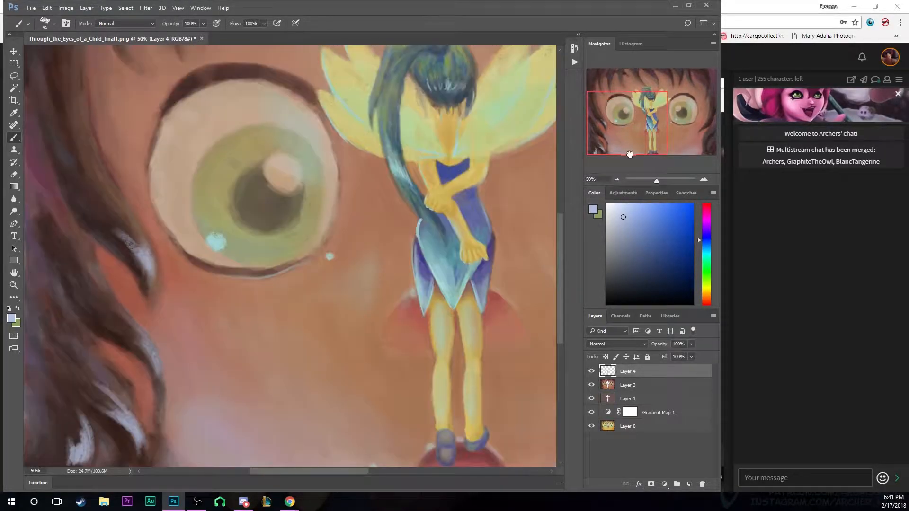
{"action": "left_click_drag", "start_coordinate": [344, 472], "coordinate": [430, 470]}
{"action": "key", "text": "bracketleft"}
{"action": "key", "text": "bracketleft"}
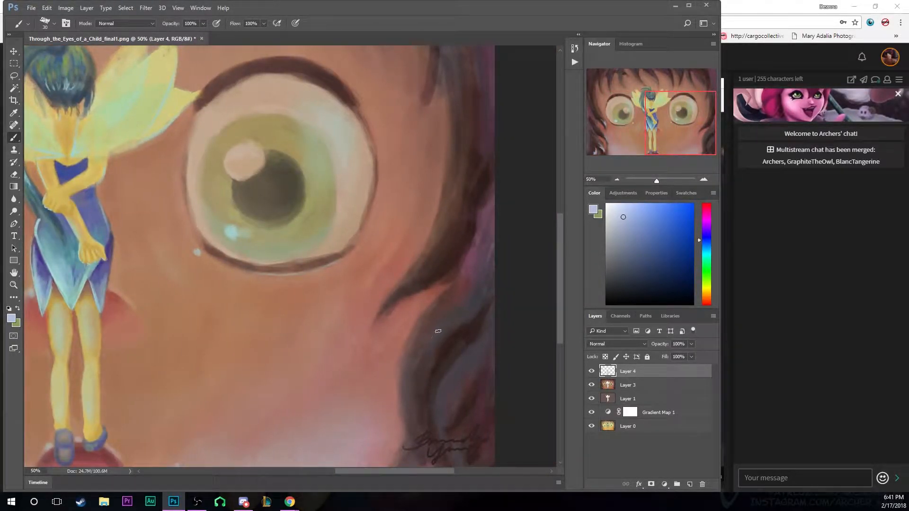
{"action": "mouse_move", "coordinate": [432, 350]}
{"action": "left_mouse_down"}
{"action": "mouse_move", "coordinate": [439, 331]}
{"action": "mouse_move", "coordinate": [465, 327]}
{"action": "left_mouse_up"}
{"action": "key", "text": "ctrl+z"}
{"action": "left_click_drag", "start_coordinate": [398, 472], "coordinate": [420, 470]}
{"action": "left_click_drag", "start_coordinate": [347, 321], "coordinate": [329, 349]}
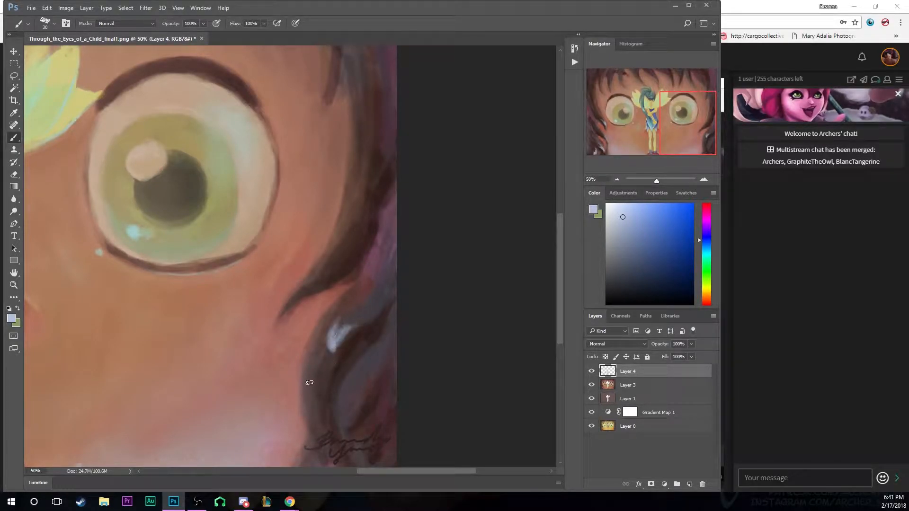
{"action": "mouse_move", "coordinate": [308, 389]}
{"action": "left_mouse_down"}
{"action": "mouse_move", "coordinate": [319, 426]}
{"action": "mouse_move", "coordinate": [318, 405]}
{"action": "mouse_move", "coordinate": [324, 420]}
{"action": "mouse_move", "coordinate": [327, 389]}
{"action": "mouse_move", "coordinate": [343, 372]}
{"action": "mouse_move", "coordinate": [345, 422]}
{"action": "mouse_move", "coordinate": [360, 390]}
{"action": "left_mouse_up"}
{"action": "mouse_move", "coordinate": [313, 284]}
{"action": "left_mouse_down"}
{"action": "mouse_move", "coordinate": [348, 237]}
{"action": "mouse_move", "coordinate": [312, 280]}
{"action": "mouse_move", "coordinate": [336, 226]}
{"action": "mouse_move", "coordinate": [305, 285]}
{"action": "mouse_move", "coordinate": [341, 218]}
{"action": "left_mouse_up"}
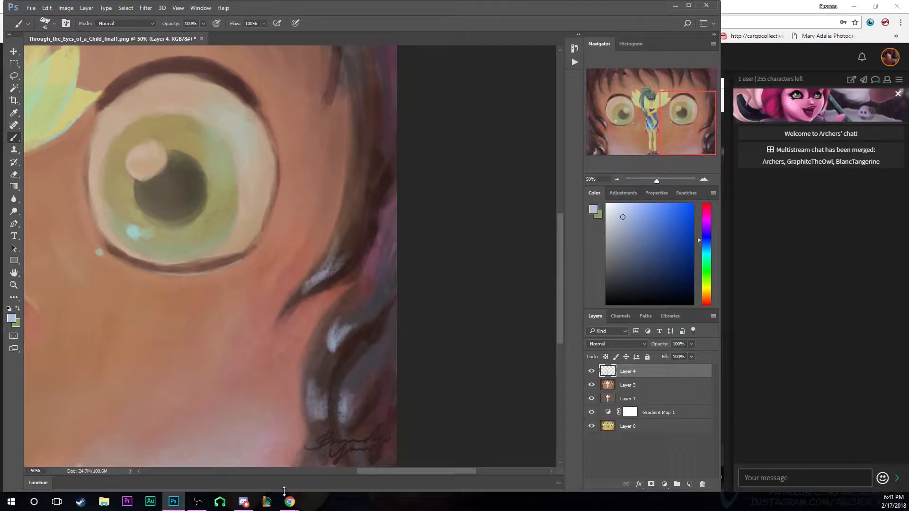
{"action": "left_click", "coordinate": [618, 179]}
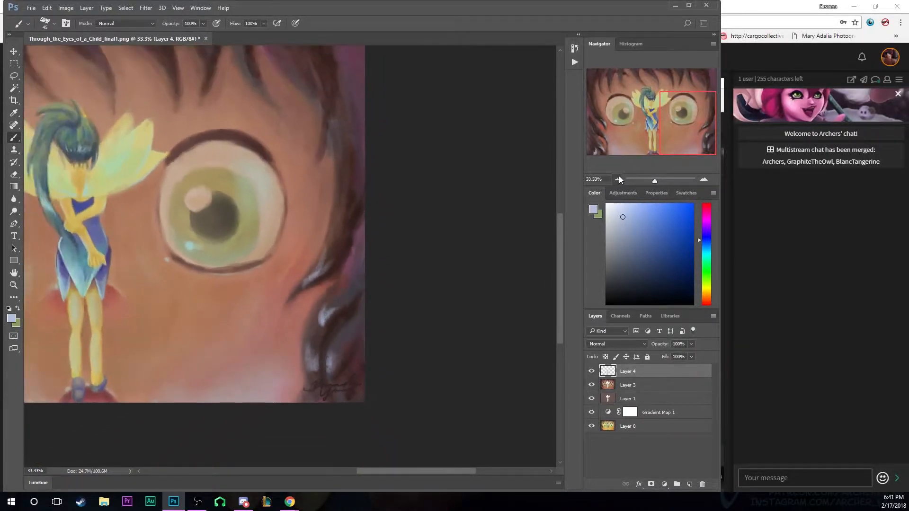
{"action": "left_click", "coordinate": [617, 179]}
{"action": "left_click", "coordinate": [618, 179]}
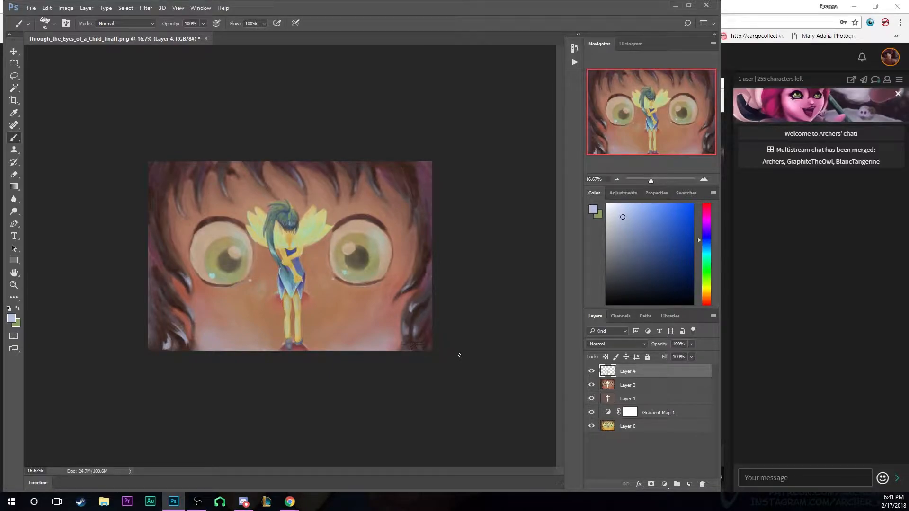
Try salmon-pink accents on the hair at the upper right-hand corner and on the right-hand eye, and undo them
{"action": "left_click", "coordinate": [18, 175]}
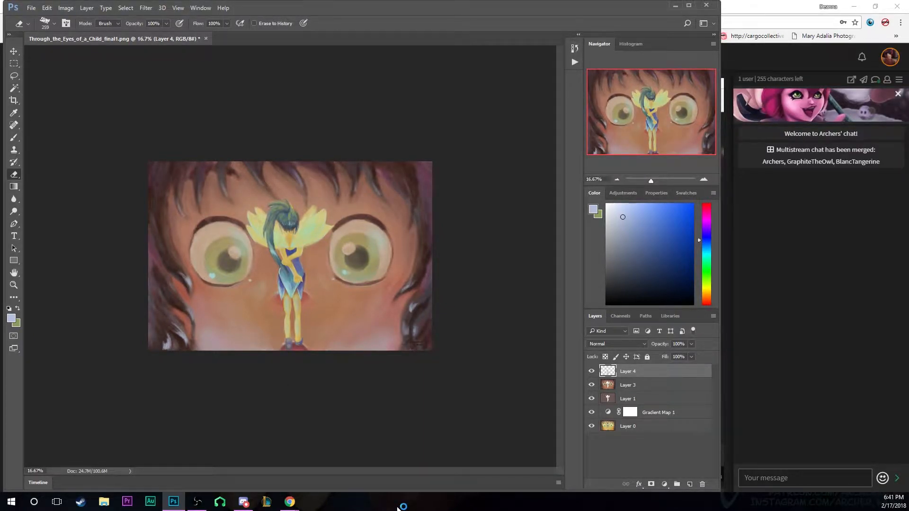
{"action": "left_click", "coordinate": [707, 302]}
{"action": "left_click", "coordinate": [636, 211]}
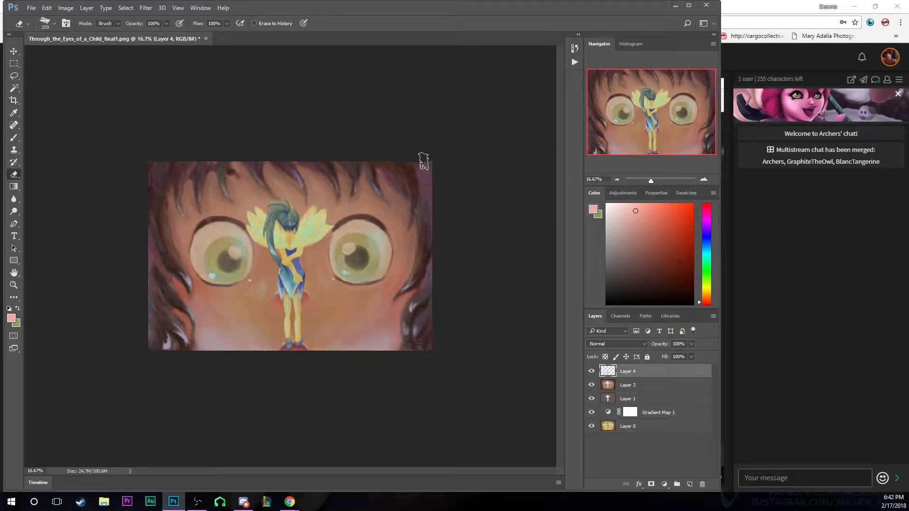
{"action": "left_click", "coordinate": [14, 137]}
{"action": "left_click_drag", "start_coordinate": [432, 182], "coordinate": [429, 161]}
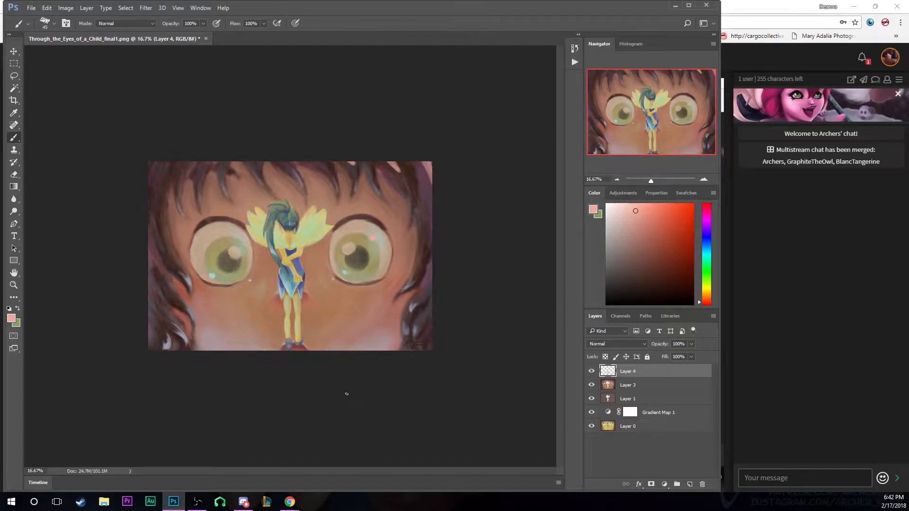
{"action": "key", "text": "ctrl+alt+z"}
{"action": "key", "text": "ctrl+alt+z"}
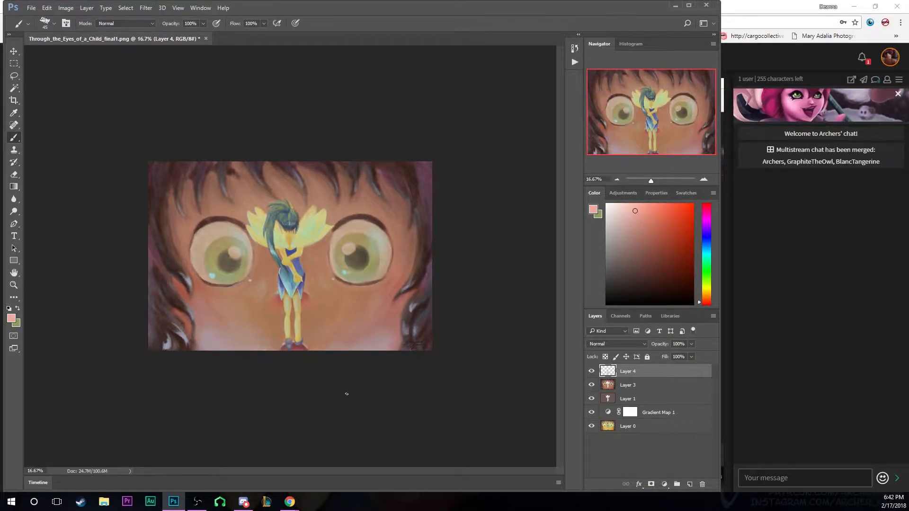
Compare the painting with and without the Layer 4 highlights, and add a new layer above it
{"action": "left_click", "coordinate": [704, 179]}
{"action": "left_click", "coordinate": [704, 178]}
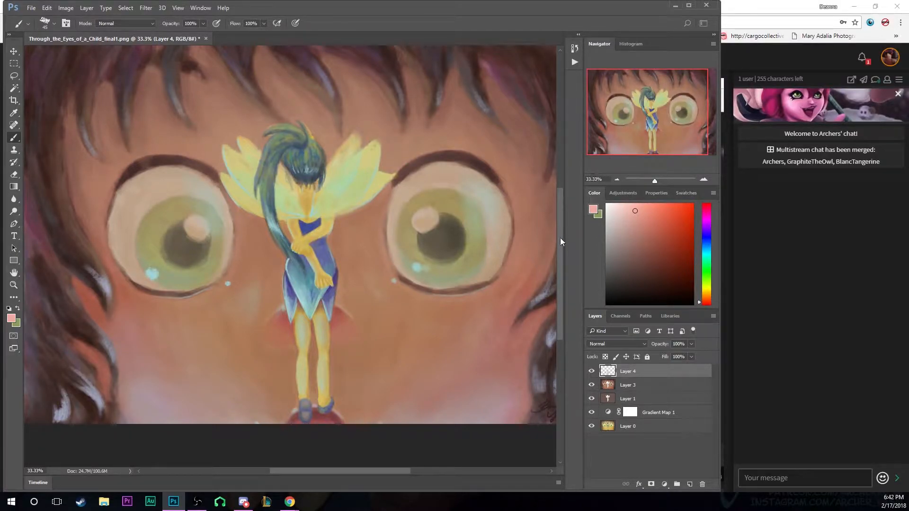
{"action": "left_click_drag", "start_coordinate": [560, 239], "coordinate": [564, 260]}
{"action": "left_click", "coordinate": [593, 373]}
{"action": "left_click", "coordinate": [592, 372]}
{"action": "left_click", "coordinate": [593, 373]}
{"action": "left_click", "coordinate": [592, 372]}
{"action": "left_click", "coordinate": [593, 373]}
{"action": "left_click", "coordinate": [592, 373]}
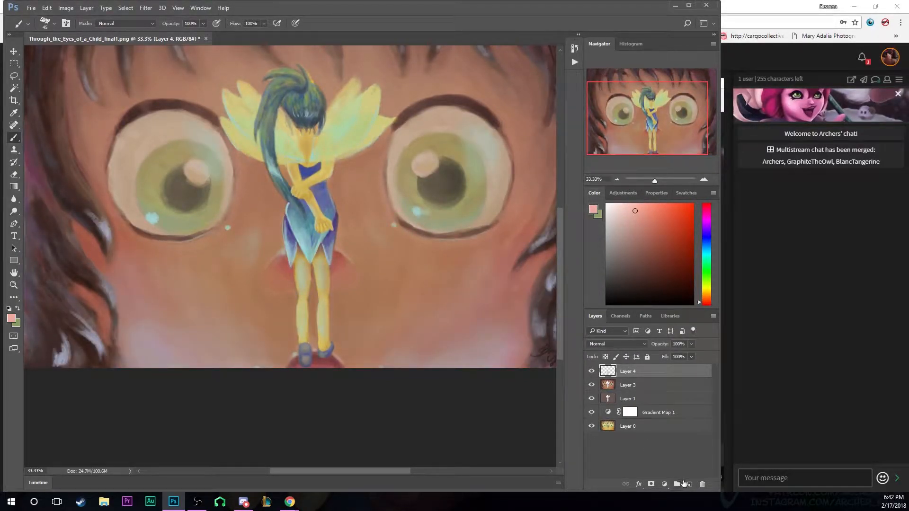
{"action": "left_click", "coordinate": [683, 483]}
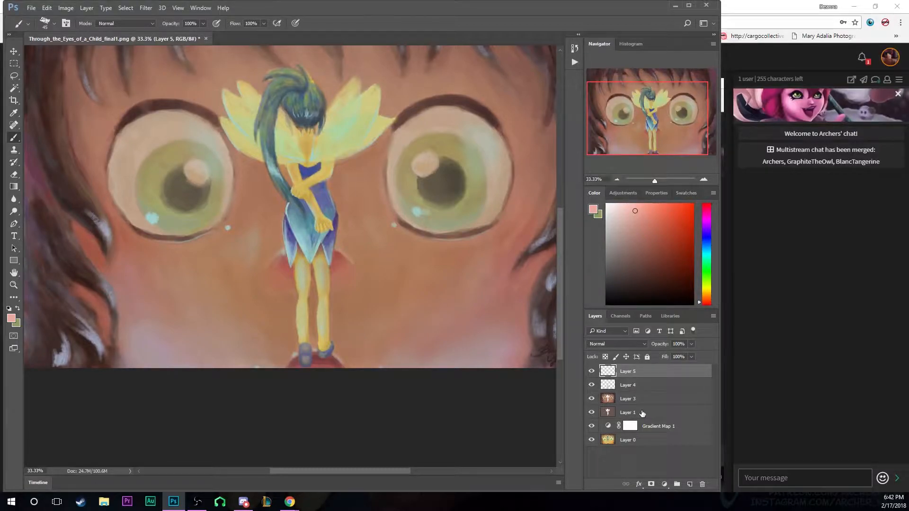
Pick a dark maroon and roughly block in the area around the fairy and across the eyes with brush size 90
{"action": "left_click_drag", "start_coordinate": [646, 260], "coordinate": [681, 286]}
{"action": "key", "text": "bracketright"}
{"action": "mouse_move", "coordinate": [284, 351]}
{"action": "left_mouse_down"}
{"action": "mouse_move", "coordinate": [147, 224]}
{"action": "mouse_move", "coordinate": [191, 253]}
{"action": "mouse_move", "coordinate": [138, 76]}
{"action": "mouse_move", "coordinate": [149, 165]}
{"action": "mouse_move", "coordinate": [153, 75]}
{"action": "mouse_move", "coordinate": [357, 75]}
{"action": "mouse_move", "coordinate": [502, 99]}
{"action": "mouse_move", "coordinate": [379, 352]}
{"action": "mouse_move", "coordinate": [434, 209]}
{"action": "mouse_move", "coordinate": [365, 316]}
{"action": "mouse_move", "coordinate": [353, 306]}
{"action": "mouse_move", "coordinate": [345, 263]}
{"action": "mouse_move", "coordinate": [357, 164]}
{"action": "mouse_move", "coordinate": [345, 186]}
{"action": "mouse_move", "coordinate": [385, 264]}
{"action": "mouse_move", "coordinate": [395, 169]}
{"action": "mouse_move", "coordinate": [416, 220]}
{"action": "mouse_move", "coordinate": [476, 93]}
{"action": "mouse_move", "coordinate": [382, 146]}
{"action": "mouse_move", "coordinate": [412, 110]}
{"action": "mouse_move", "coordinate": [406, 92]}
{"action": "mouse_move", "coordinate": [388, 98]}
{"action": "mouse_move", "coordinate": [371, 86]}
{"action": "mouse_move", "coordinate": [231, 87]}
{"action": "mouse_move", "coordinate": [184, 129]}
{"action": "mouse_move", "coordinate": [178, 84]}
{"action": "mouse_move", "coordinate": [153, 91]}
{"action": "mouse_move", "coordinate": [183, 150]}
{"action": "mouse_move", "coordinate": [204, 232]}
{"action": "mouse_move", "coordinate": [275, 318]}
{"action": "mouse_move", "coordinate": [179, 135]}
{"action": "mouse_move", "coordinate": [274, 227]}
{"action": "mouse_move", "coordinate": [262, 174]}
{"action": "mouse_move", "coordinate": [284, 251]}
{"action": "left_mouse_up"}
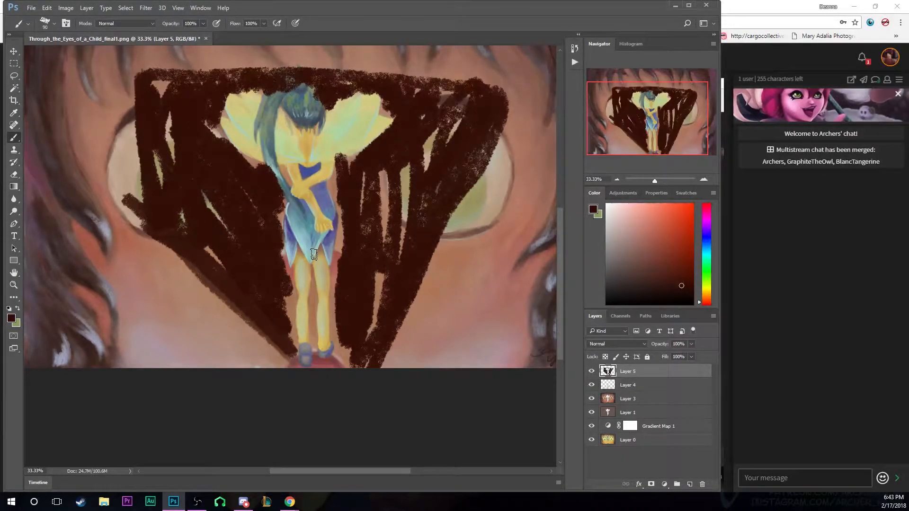
Try the Hard Mix and Hard Light blend modes on Layer 5 and settle on Soft Light
{"action": "left_click", "coordinate": [609, 344]}
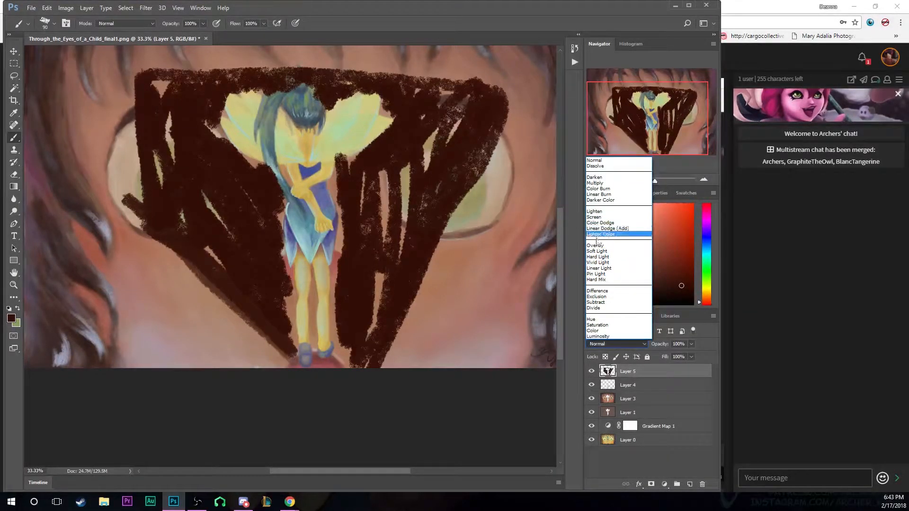
{"action": "left_click", "coordinate": [595, 280]}
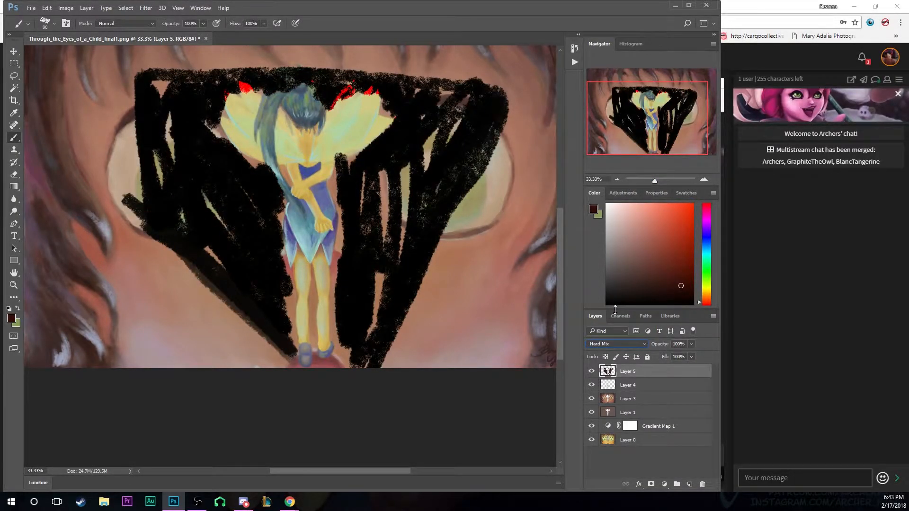
{"action": "key", "text": "Up"}
{"action": "key", "text": "Up"}
{"action": "key", "text": "Up"}
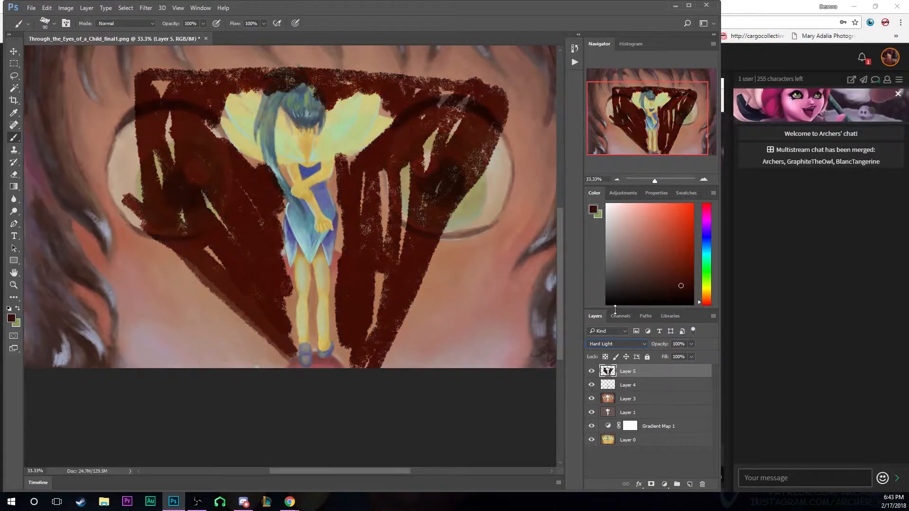
{"action": "key", "text": "Up"}
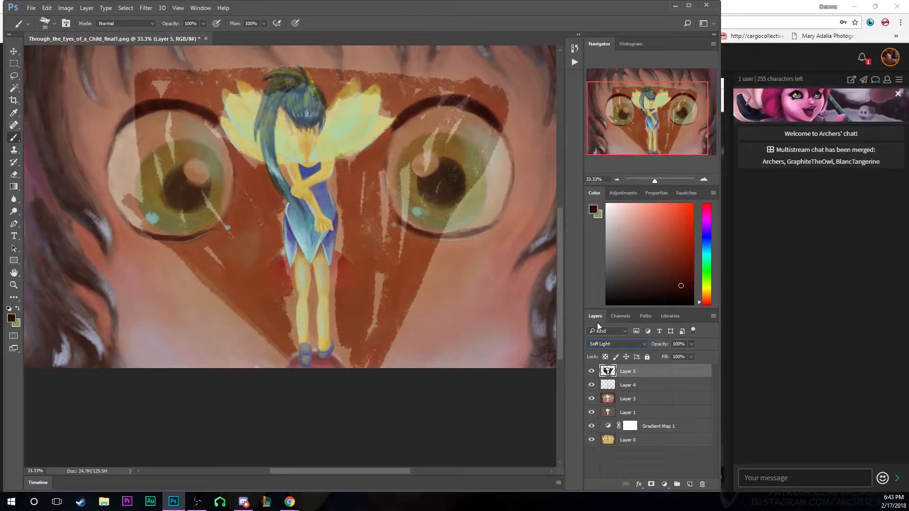
Erase the maroon over both eyes and the cheeks with a hard round 259 px eraser, leaving only the area around the fairy
{"action": "left_click", "coordinate": [18, 174]}
{"action": "left_click", "coordinate": [45, 29]}
{"action": "left_click", "coordinate": [44, 29]}
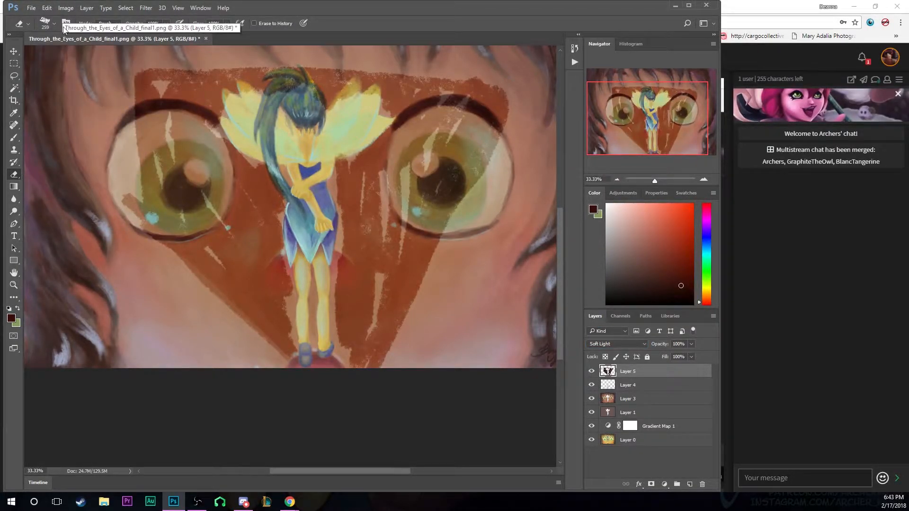
{"action": "left_click", "coordinate": [52, 24]}
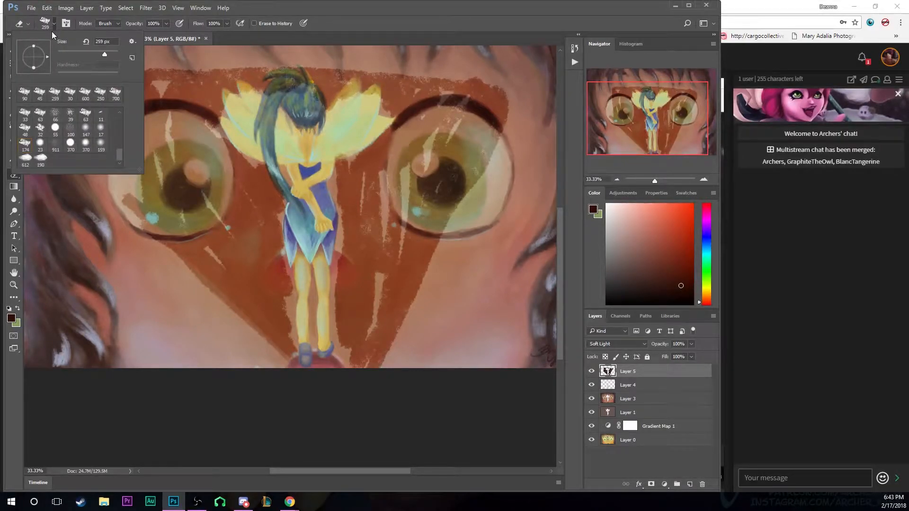
{"action": "left_click_drag", "start_coordinate": [120, 152], "coordinate": [115, 117]}
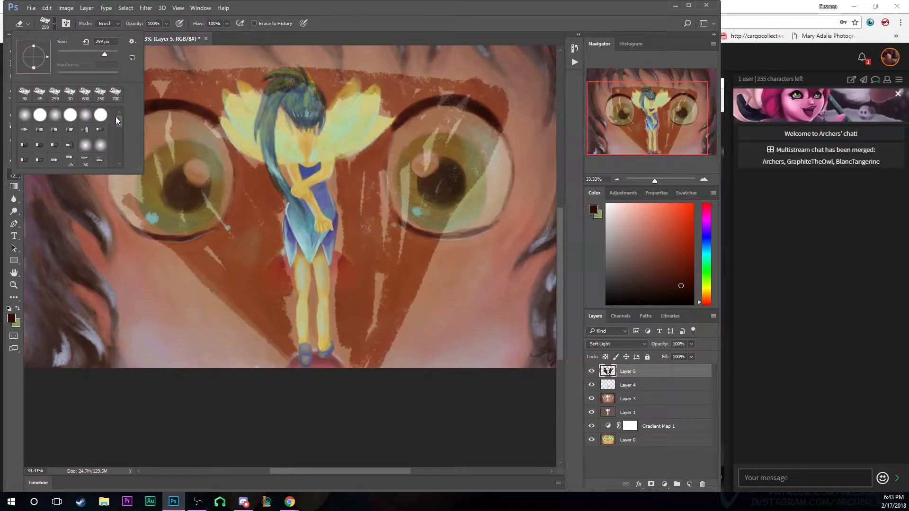
{"action": "left_click", "coordinate": [69, 117]}
{"action": "mouse_move", "coordinate": [238, 330]}
{"action": "left_mouse_down"}
{"action": "mouse_move", "coordinate": [194, 238]}
{"action": "mouse_move", "coordinate": [213, 211]}
{"action": "mouse_move", "coordinate": [213, 185]}
{"action": "mouse_move", "coordinate": [238, 212]}
{"action": "mouse_move", "coordinate": [235, 235]}
{"action": "mouse_move", "coordinate": [209, 136]}
{"action": "mouse_move", "coordinate": [184, 154]}
{"action": "mouse_move", "coordinate": [181, 273]}
{"action": "mouse_move", "coordinate": [137, 116]}
{"action": "mouse_move", "coordinate": [126, 184]}
{"action": "mouse_move", "coordinate": [138, 237]}
{"action": "mouse_move", "coordinate": [188, 98]}
{"action": "mouse_move", "coordinate": [183, 84]}
{"action": "mouse_move", "coordinate": [326, 56]}
{"action": "mouse_move", "coordinate": [414, 150]}
{"action": "mouse_move", "coordinate": [401, 159]}
{"action": "mouse_move", "coordinate": [394, 304]}
{"action": "mouse_move", "coordinate": [408, 170]}
{"action": "mouse_move", "coordinate": [408, 244]}
{"action": "mouse_move", "coordinate": [429, 106]}
{"action": "mouse_move", "coordinate": [433, 231]}
{"action": "mouse_move", "coordinate": [471, 194]}
{"action": "mouse_move", "coordinate": [507, 83]}
{"action": "mouse_move", "coordinate": [477, 75]}
{"action": "mouse_move", "coordinate": [476, 174]}
{"action": "left_mouse_up"}
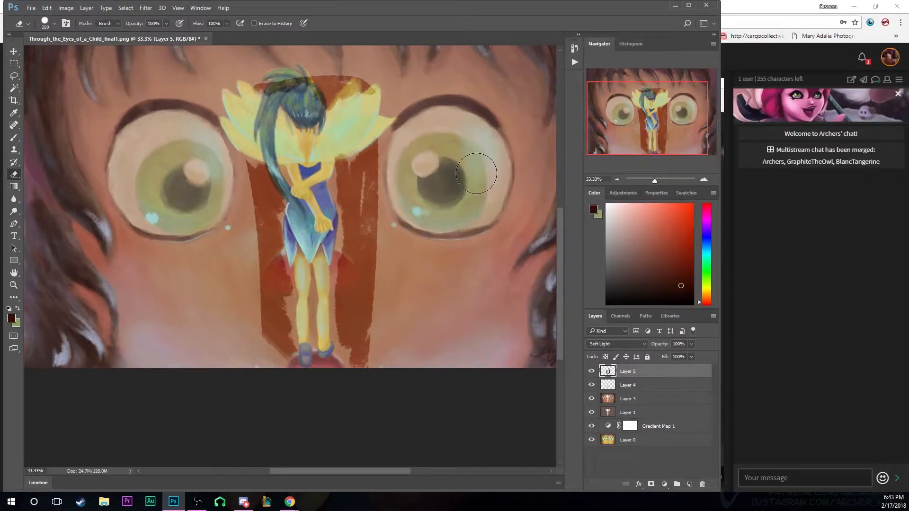
Compare the maroon shading before and after erasing, restore the unerased version, and try Layer 5 in Hard Light mode
{"action": "key", "text": "ctrl+z"}
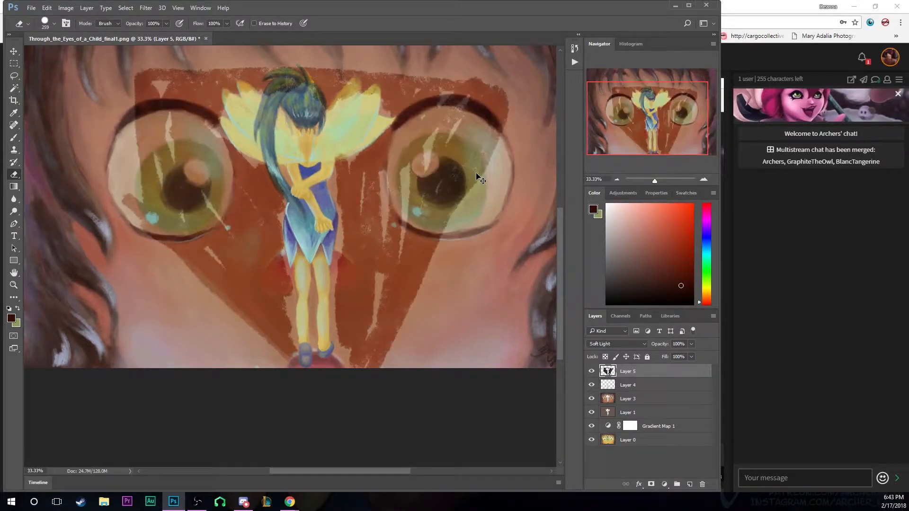
{"action": "key", "text": "ctrl+z"}
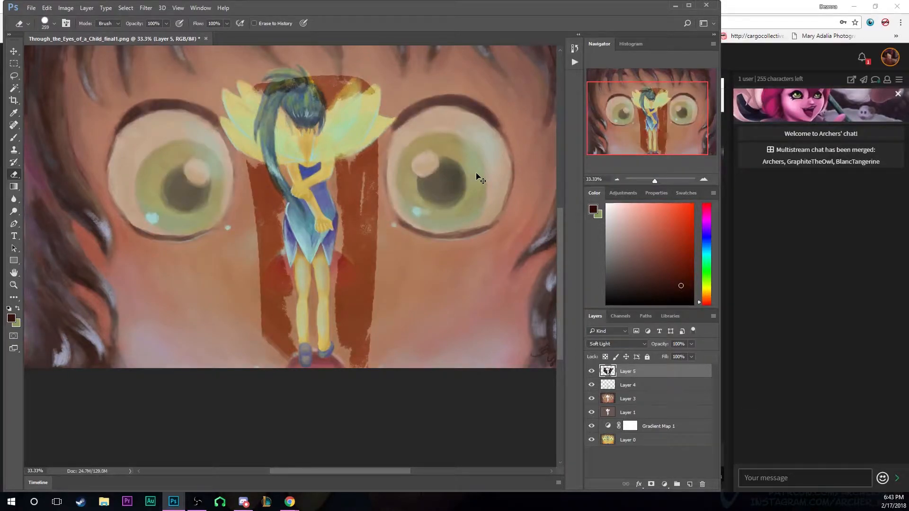
{"action": "key", "text": "ctrl+z"}
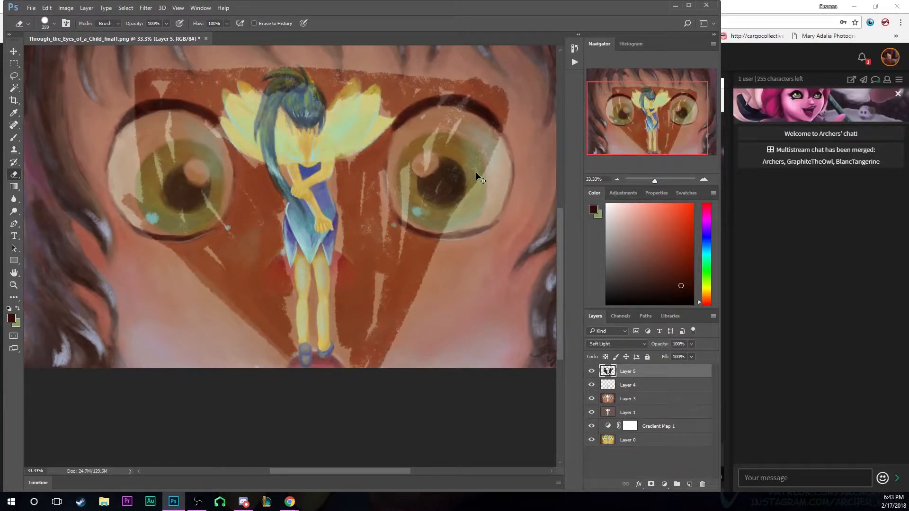
{"action": "key", "text": "shift+plus"}
{"action": "key", "text": "shift+plus"}
{"action": "key", "text": "shift+plus"}
{"action": "key", "text": "shift+plus"}
{"action": "key", "text": "shift+plus"}
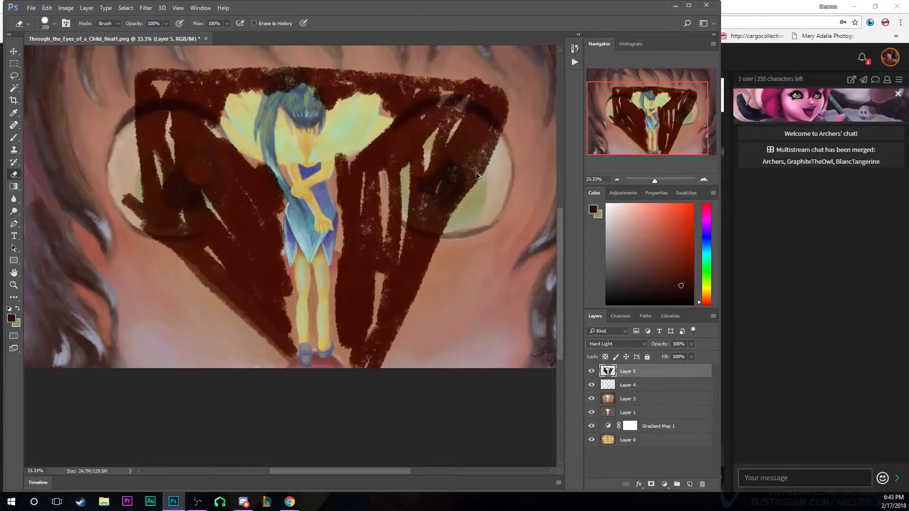
Undo all the maroon painting and blend mode changes on Layer 5, back to the empty layer in Normal mode
{"action": "key", "text": "ctrl+alt+z"}
{"action": "key", "text": "ctrl+alt+z"}
{"action": "key", "text": "ctrl+alt+z"}
{"action": "key", "text": "ctrl+alt+z"}
{"action": "key", "text": "ctrl+alt+z"}
{"action": "key", "text": "ctrl+alt+z"}
{"action": "key", "text": "ctrl+alt+z"}
{"action": "key", "text": "ctrl+alt+z"}
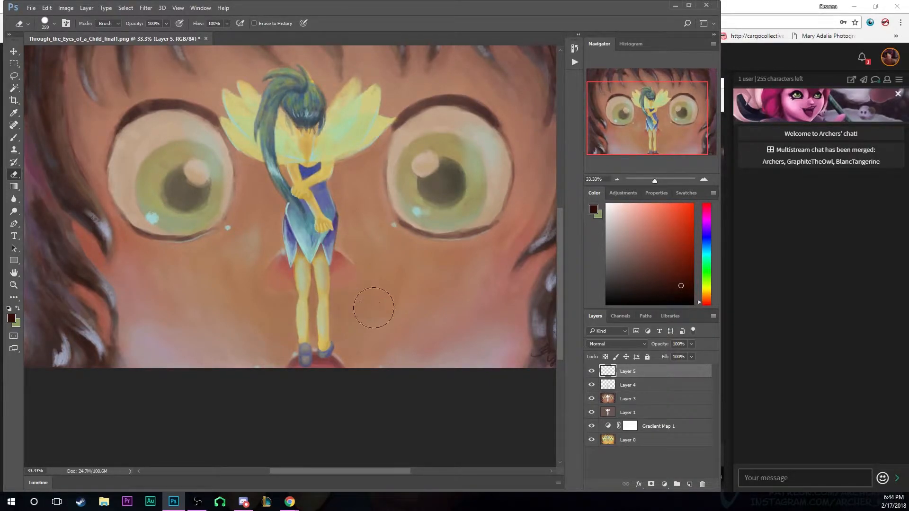
Paint muted red shading on Layer 5 over the skin between the fairy and the right-hand eye with the brush enlarged to 200 px
{"action": "key", "text": "b"}
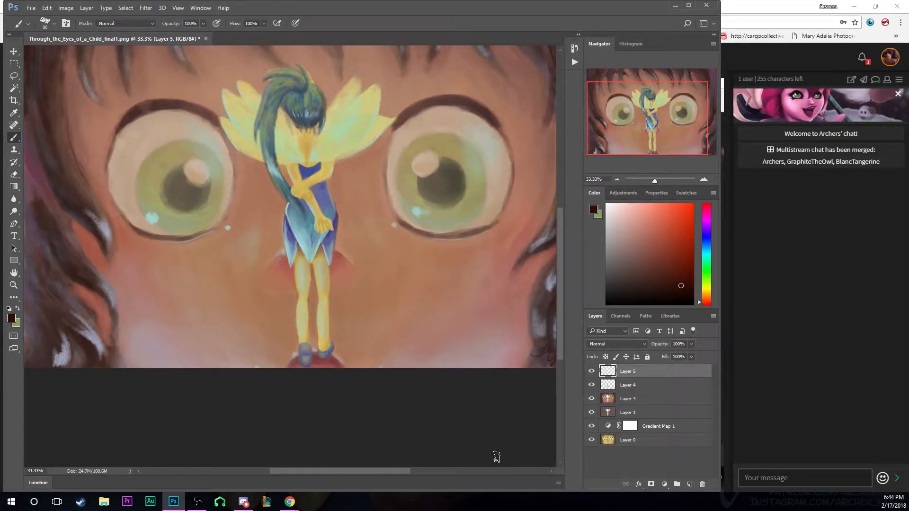
{"action": "left_click_drag", "start_coordinate": [708, 231], "coordinate": [709, 228]}
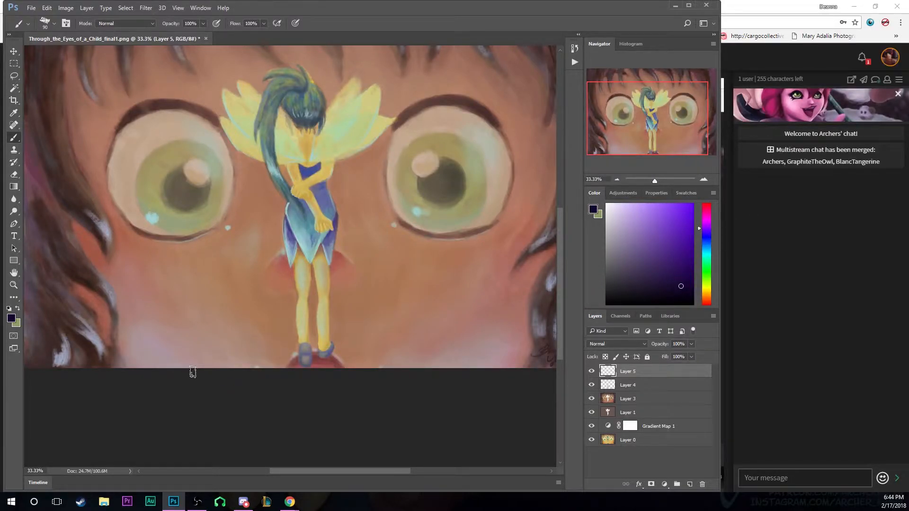
{"action": "left_click", "coordinate": [708, 304]}
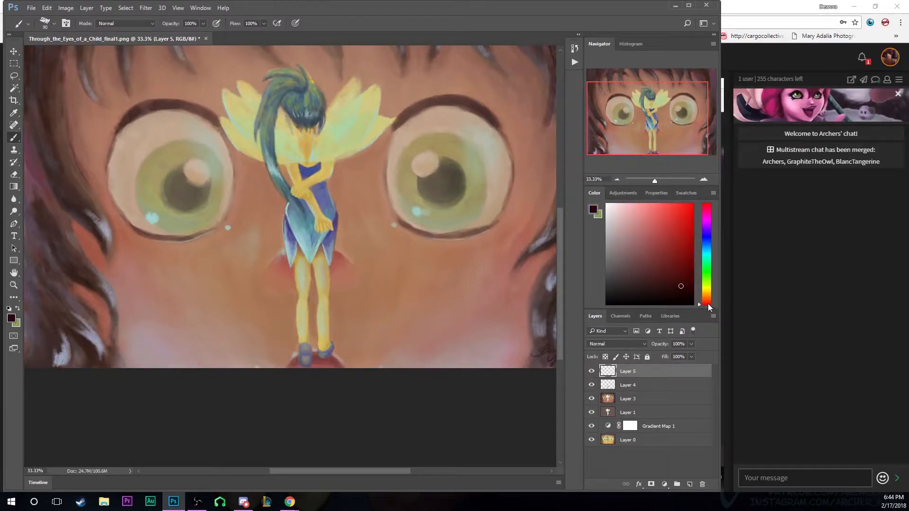
{"action": "left_click_drag", "start_coordinate": [655, 256], "coordinate": [642, 253]}
{"action": "key", "text": "bracketright"}
{"action": "key", "text": "bracketright"}
{"action": "key", "text": "bracketright"}
{"action": "key", "text": "bracketright"}
{"action": "key", "text": "bracketright"}
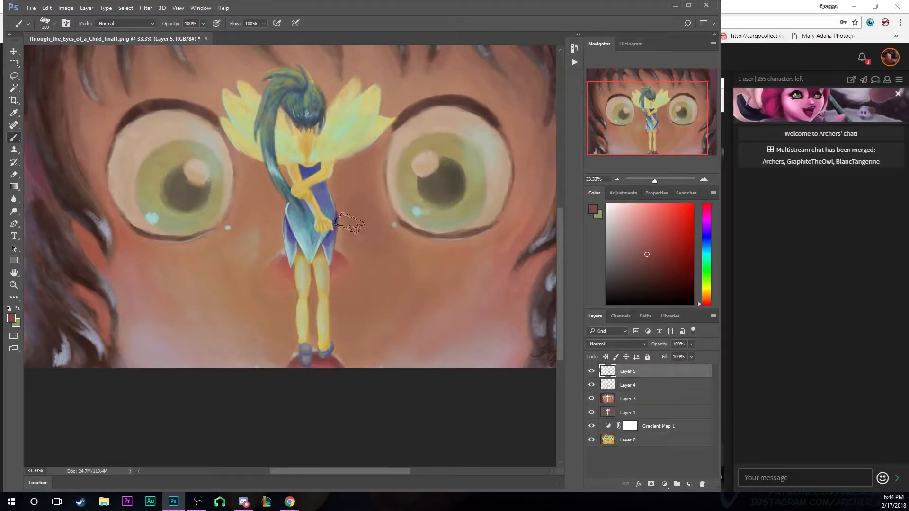
Refine the muted red shading close to the fairy's body with a smaller brush and clean its edges with the eraser
{"action": "key", "text": "bracketright"}
{"action": "key", "text": "bracketleft"}
{"action": "key", "text": "bracketleft"}
{"action": "key", "text": "bracketleft"}
{"action": "key", "text": "bracketleft"}
{"action": "key", "text": "bracketleft"}
{"action": "key", "text": "bracketleft"}
{"action": "key", "text": "bracketleft"}
{"action": "left_click", "coordinate": [15, 175]}
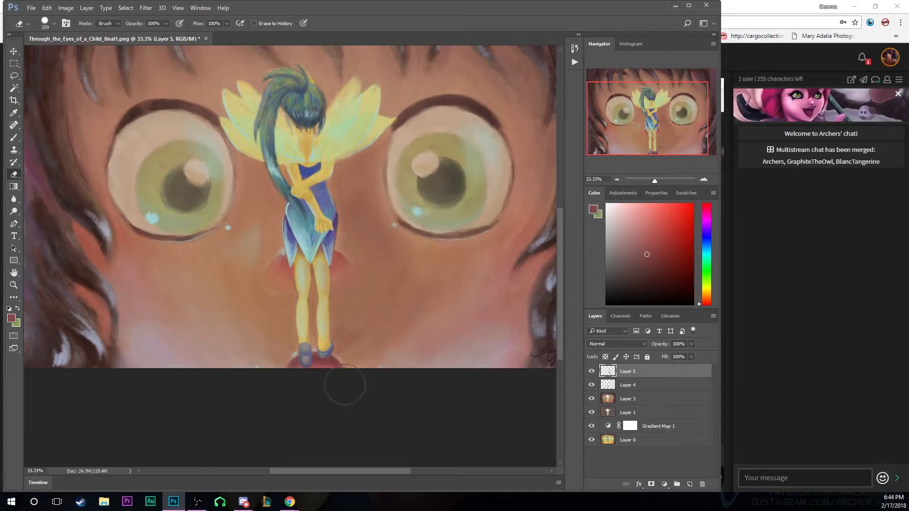
{"action": "left_click", "coordinate": [14, 137]}
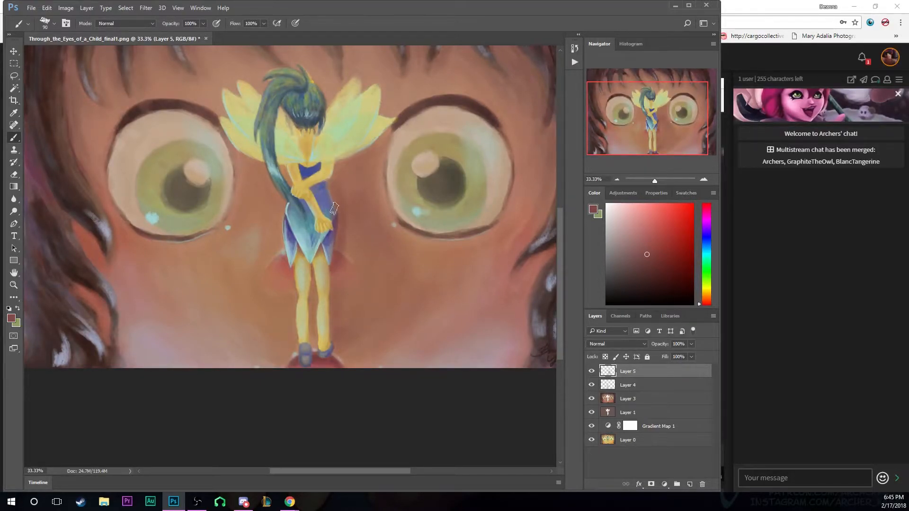
Deepen the shading between the fairy and the right-hand eye at 150 px, adding darker detail beside her arm at 50 px
{"action": "key", "text": "bracketright"}
{"action": "key", "text": "bracketright"}
{"action": "key", "text": "bracketright"}
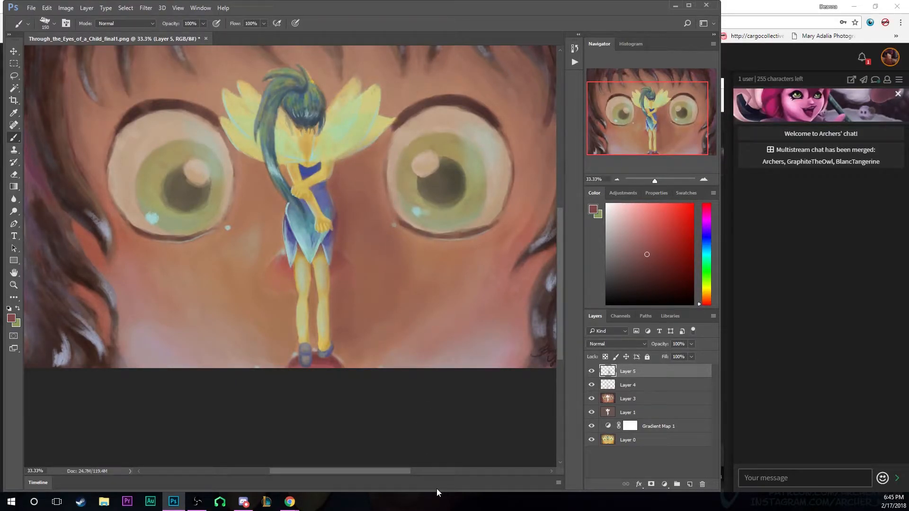
{"action": "key", "text": "bracketleft"}
{"action": "key", "text": "bracketleft"}
{"action": "key", "text": "bracketleft"}
{"action": "key", "text": "bracketleft"}
{"action": "key", "text": "bracketleft"}
{"action": "key", "text": "bracketleft"}
{"action": "key", "text": "bracketleft"}
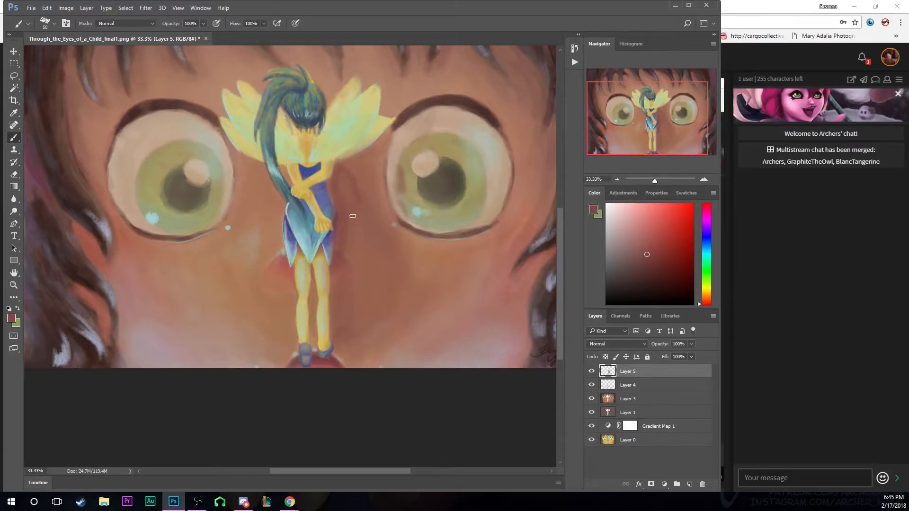
Erase a small patch of shading beside the fairy's upper arm and paint back around it with an 80 px brush
{"action": "left_click", "coordinate": [13, 174]}
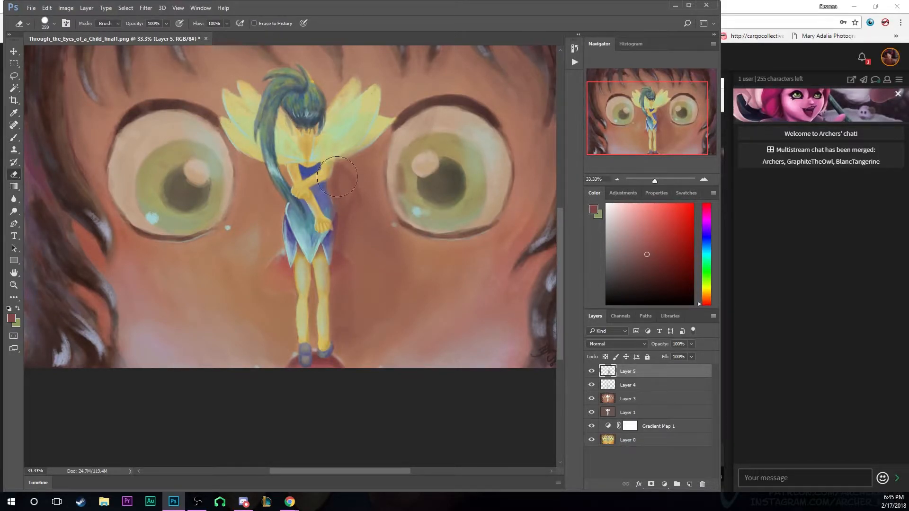
{"action": "left_click_drag", "start_coordinate": [350, 188], "coordinate": [346, 190]}
{"action": "left_click", "coordinate": [14, 138]}
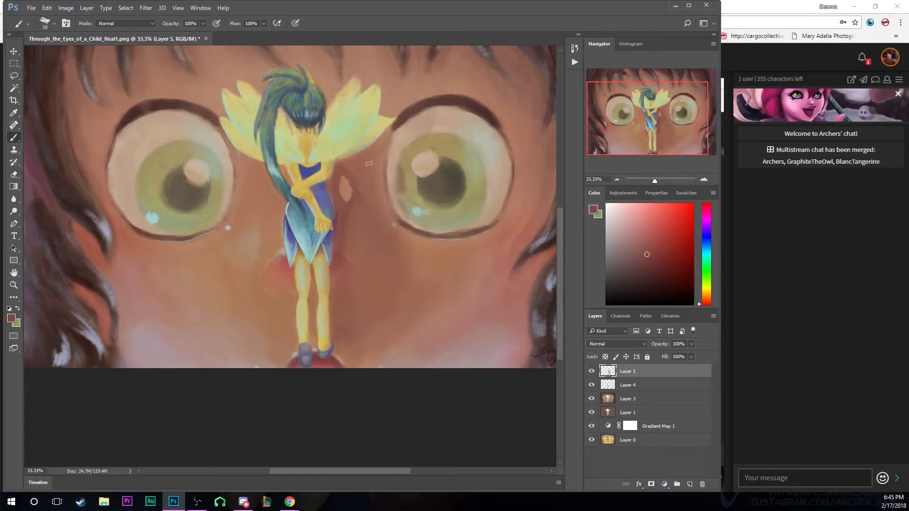
{"action": "key", "text": "bracketright"}
{"action": "key", "text": "bracketright"}
{"action": "key", "text": "bracketright"}
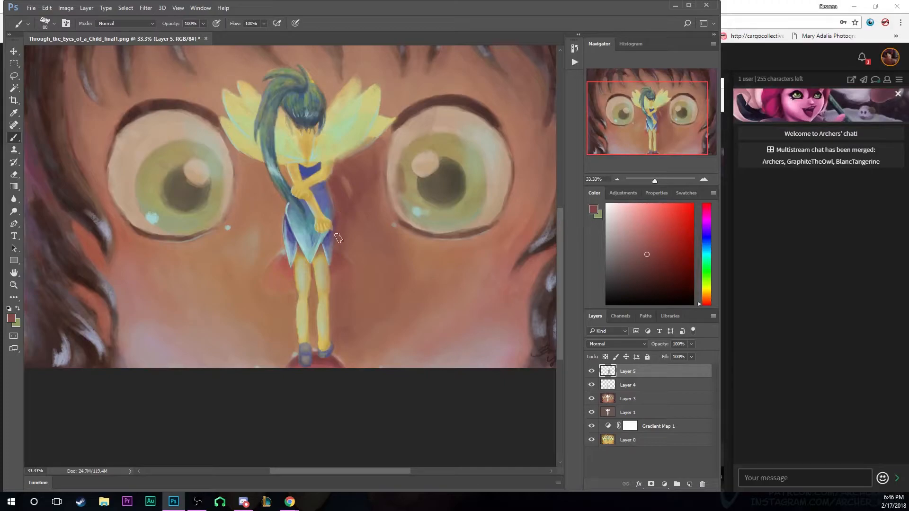
Broaden the muted red shading from the fairy's side toward the right-hand eye with a 200 px brush
{"action": "key", "text": "bracketright"}
{"action": "key", "text": "bracketright"}
{"action": "key", "text": "bracketright"}
{"action": "key", "text": "bracketright"}
{"action": "key", "text": "bracketright"}
{"action": "key", "text": "bracketright"}
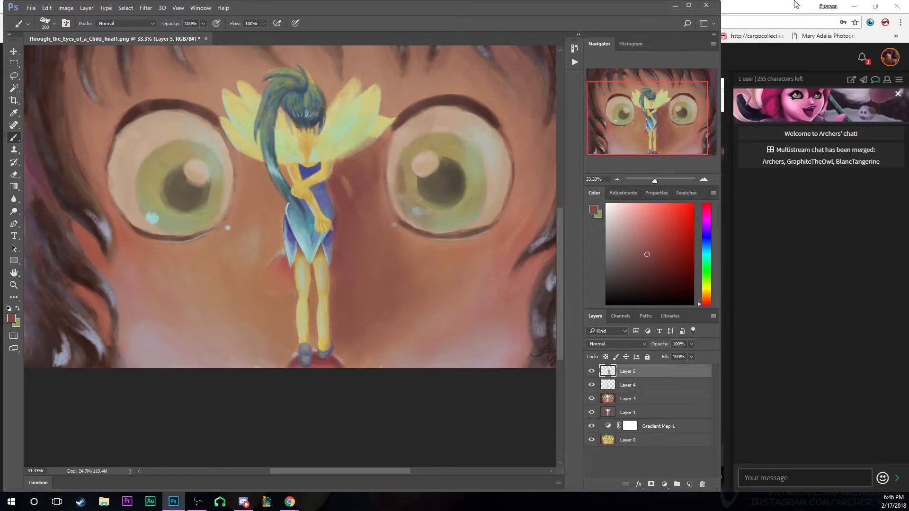
Try Layer 5 in Overlay, settle on Soft Light, compare it on and off, and reduce its fill to 55%
{"action": "left_click", "coordinate": [618, 343]}
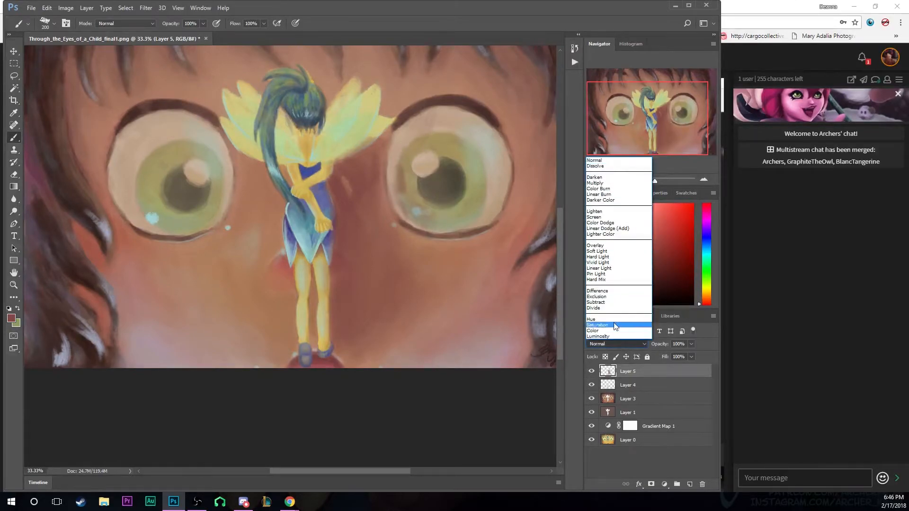
{"action": "left_click", "coordinate": [607, 245]}
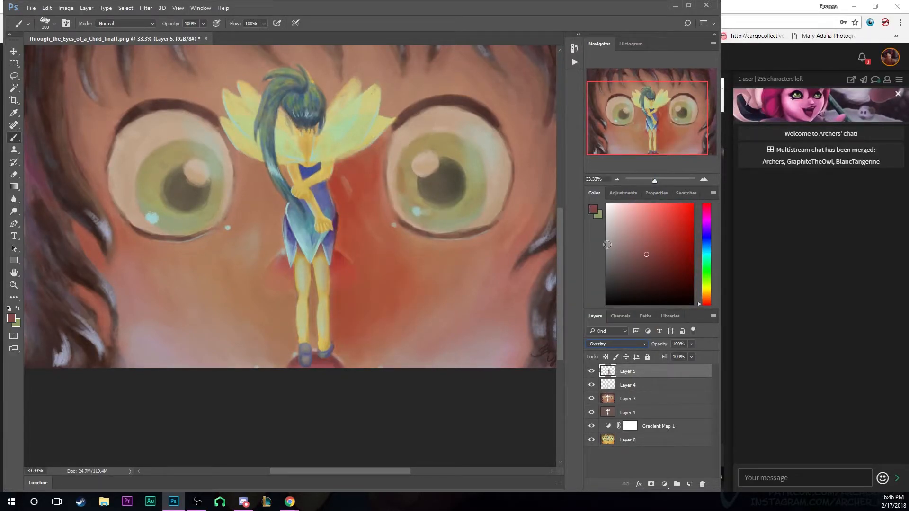
{"action": "key", "text": "Down"}
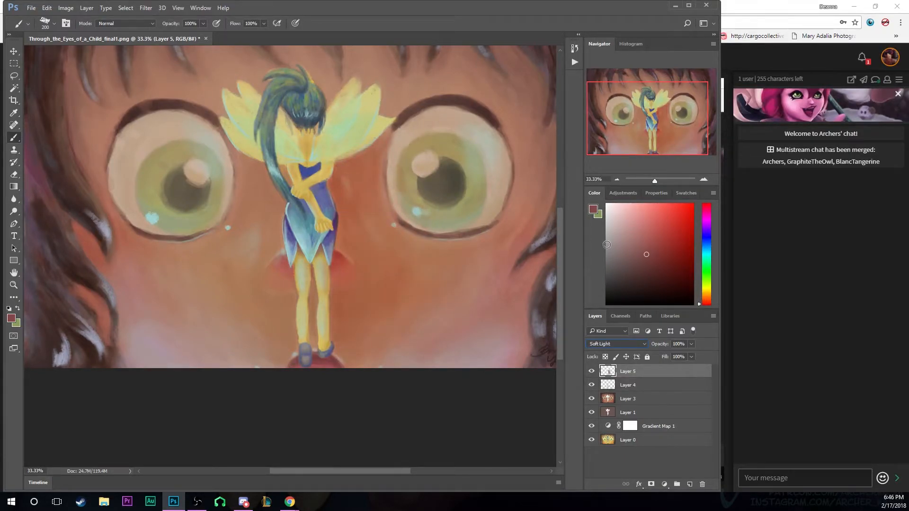
{"action": "left_click", "coordinate": [592, 372]}
{"action": "left_click", "coordinate": [593, 372]}
{"action": "left_click", "coordinate": [592, 372]}
{"action": "left_click", "coordinate": [592, 373]}
{"action": "left_click_drag", "start_coordinate": [665, 358], "coordinate": [648, 363]}
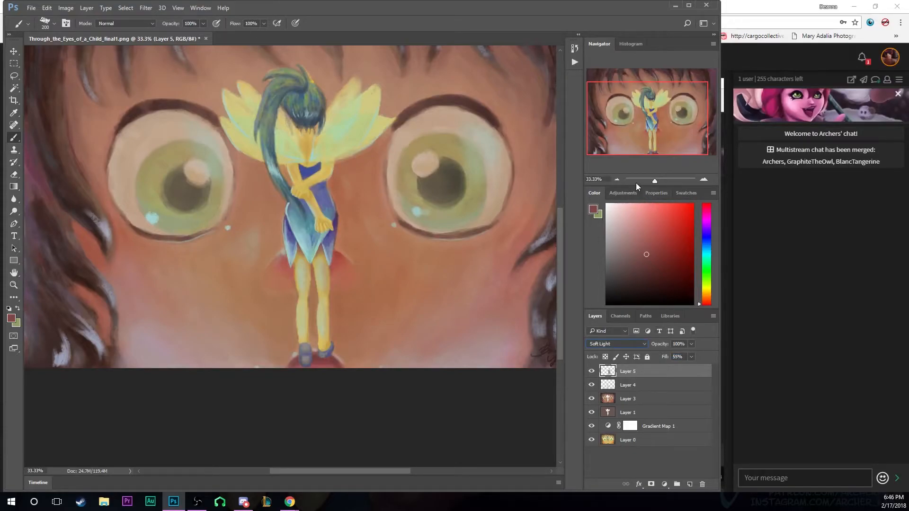
Examine the whole painting at reduced zoom with and without the Layer 5 shading
{"action": "left_click", "coordinate": [619, 181]}
{"action": "left_click", "coordinate": [619, 181]}
{"action": "left_click", "coordinate": [619, 180]}
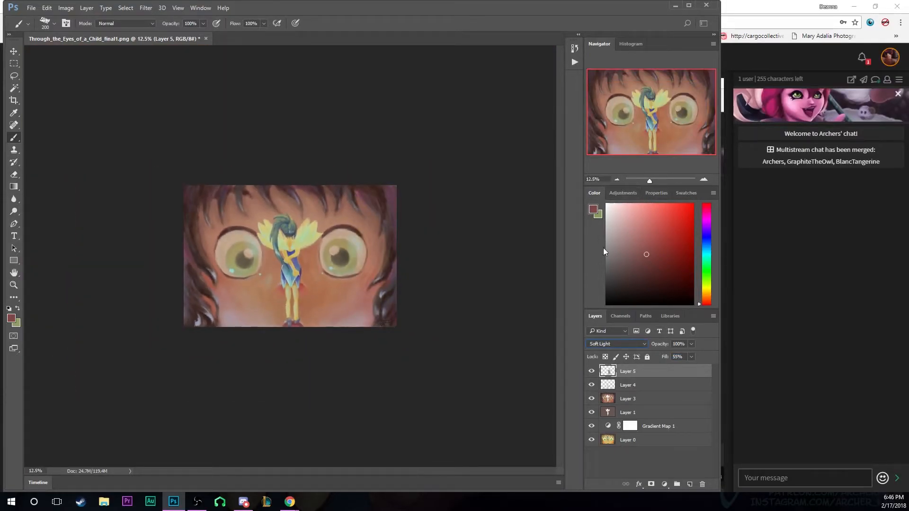
{"action": "left_click", "coordinate": [592, 371]}
{"action": "left_click", "coordinate": [592, 372]}
{"action": "left_click", "coordinate": [592, 372]}
{"action": "left_click", "coordinate": [705, 179]}
{"action": "left_click", "coordinate": [704, 179]}
{"action": "left_click", "coordinate": [704, 179]}
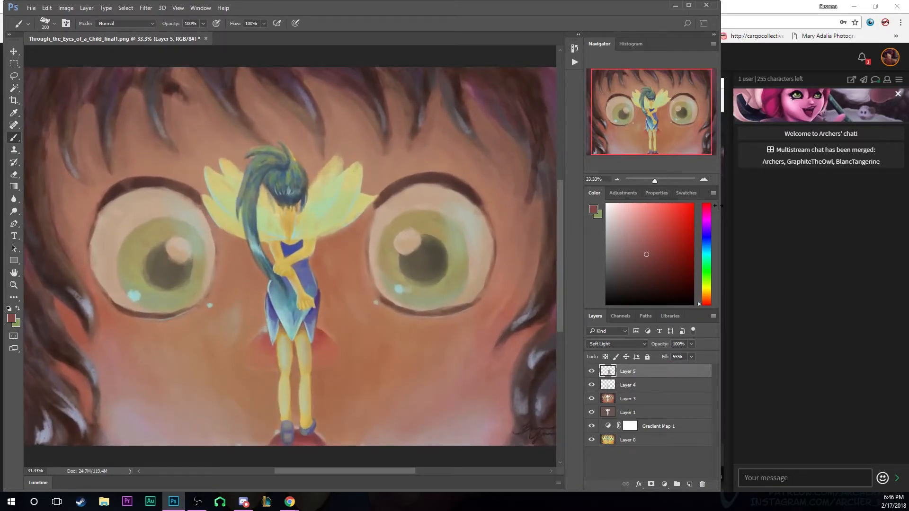
{"action": "left_click", "coordinate": [617, 179]}
{"action": "left_click", "coordinate": [617, 179]}
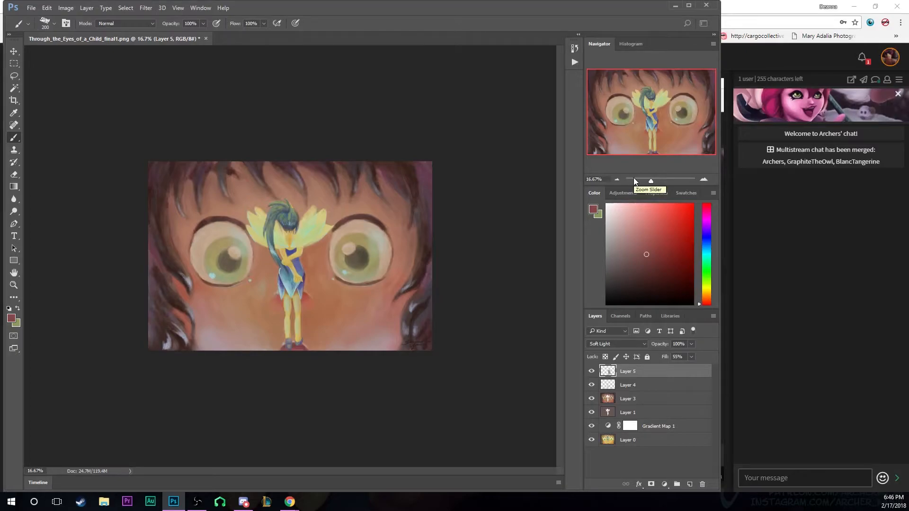
Create a layer group, move Layer 5 through Gradient Map 1 into it, and collapse the group
{"action": "left_click", "coordinate": [674, 485]}
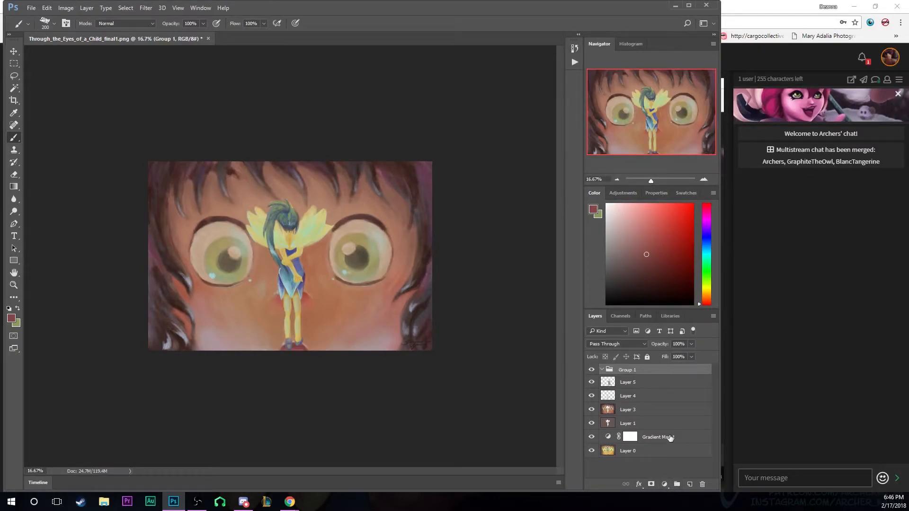
{"action": "left_click", "coordinate": [656, 384]}
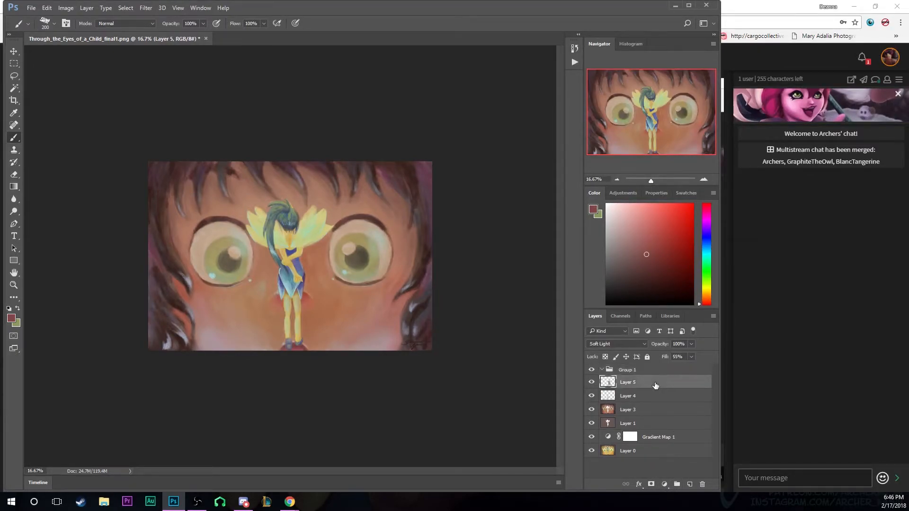
{"action": "left_click", "coordinate": [669, 440]}
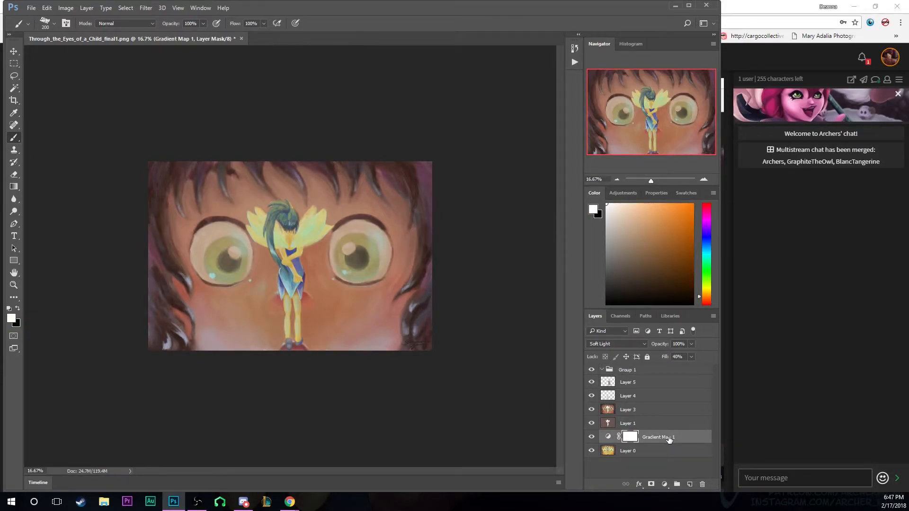
{"action": "left_click", "coordinate": [667, 384], "text": "shift"}
{"action": "left_click_drag", "start_coordinate": [676, 376], "coordinate": [673, 370]}
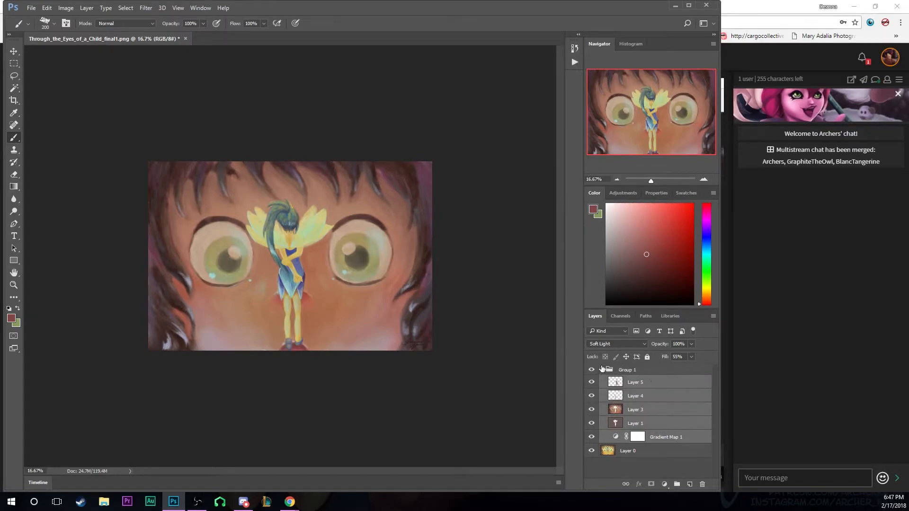
{"action": "left_click", "coordinate": [601, 370]}
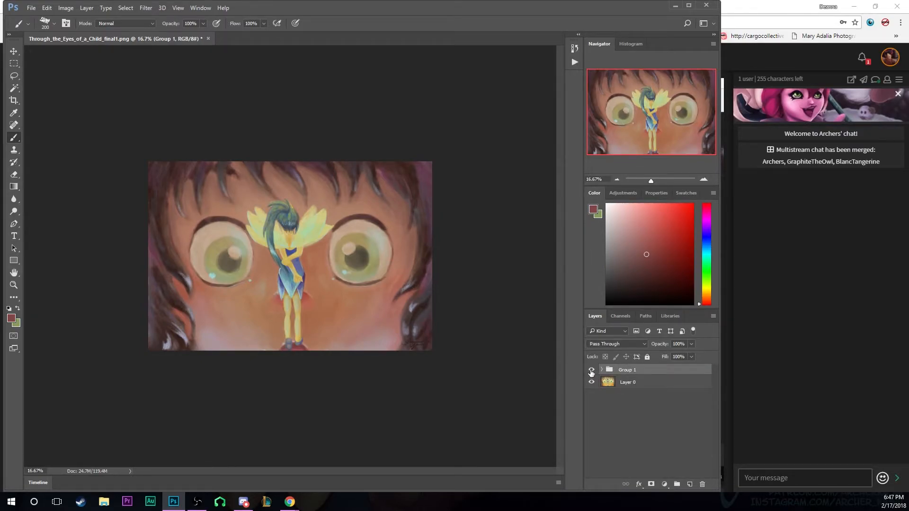
Compare the original painting with the reworked version by repeatedly hiding and showing the whole layer group
{"action": "left_click", "coordinate": [591, 370]}
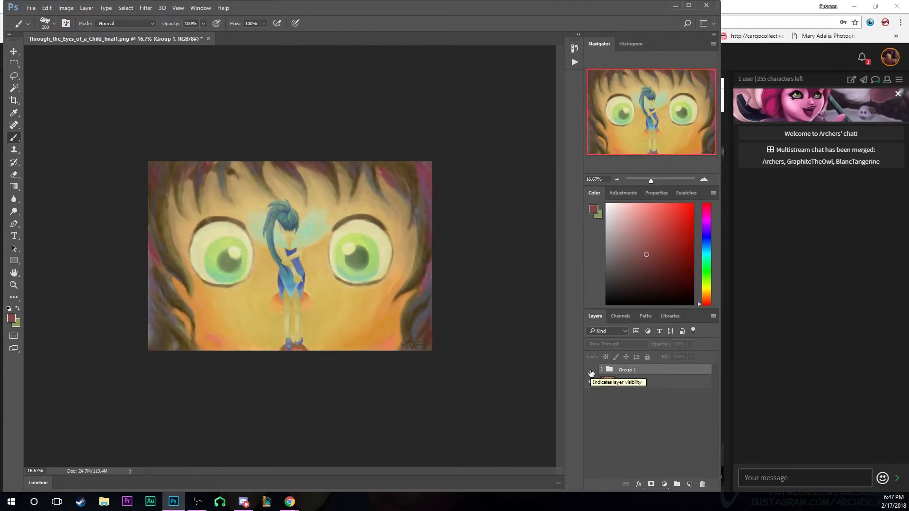
{"action": "left_click", "coordinate": [591, 370]}
{"action": "left_click", "coordinate": [592, 370]}
{"action": "left_click", "coordinate": [591, 370]}
{"action": "left_click", "coordinate": [591, 371]}
{"action": "left_click", "coordinate": [591, 371]}
{"action": "left_click", "coordinate": [592, 371]}
{"action": "left_click", "coordinate": [591, 370]}
{"action": "left_click", "coordinate": [592, 370]}
{"action": "left_click", "coordinate": [591, 371]}
Expand the group, hide Layers 5, 4, 3 and 1 one by one, and compare the painting with and without Gradient Map 1
{"action": "left_click", "coordinate": [602, 370]}
{"action": "left_click", "coordinate": [592, 382]}
{"action": "left_click", "coordinate": [592, 396]}
{"action": "left_click", "coordinate": [591, 410]}
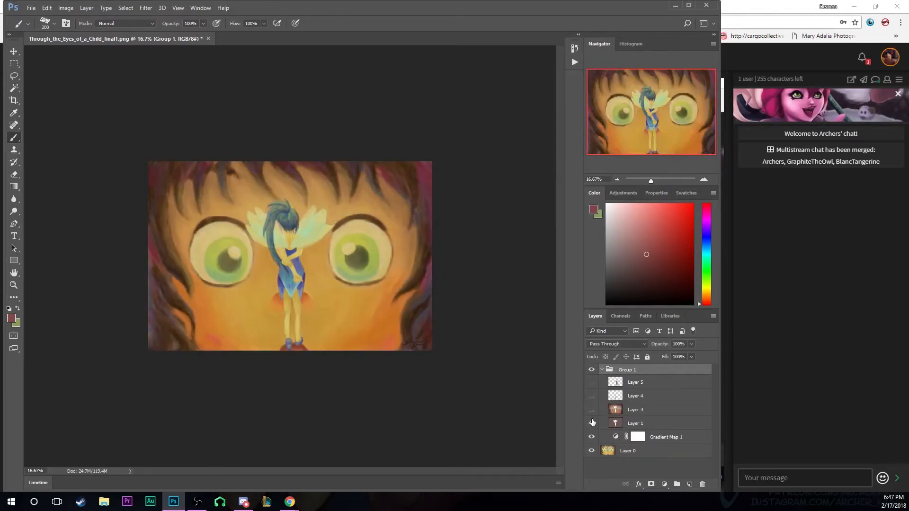
{"action": "left_click", "coordinate": [592, 423]}
{"action": "left_click", "coordinate": [591, 438]}
{"action": "left_click", "coordinate": [591, 438]}
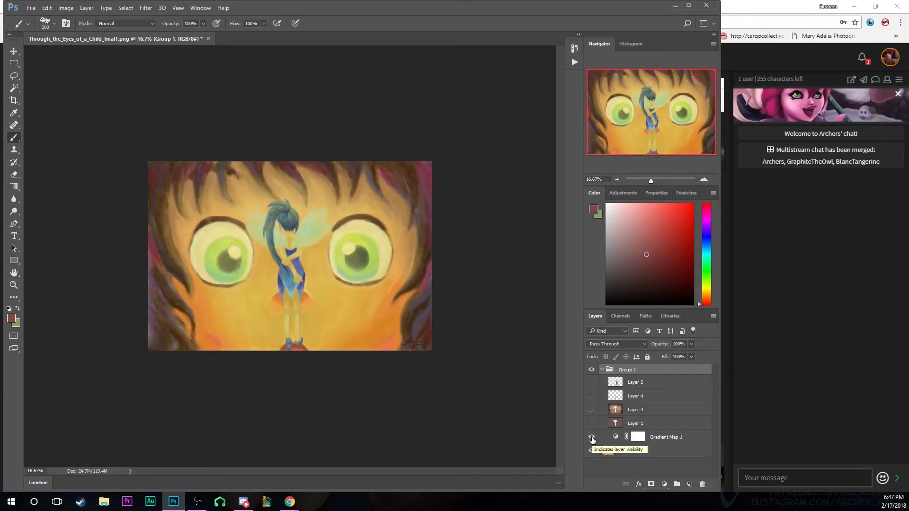
{"action": "left_click", "coordinate": [592, 438]}
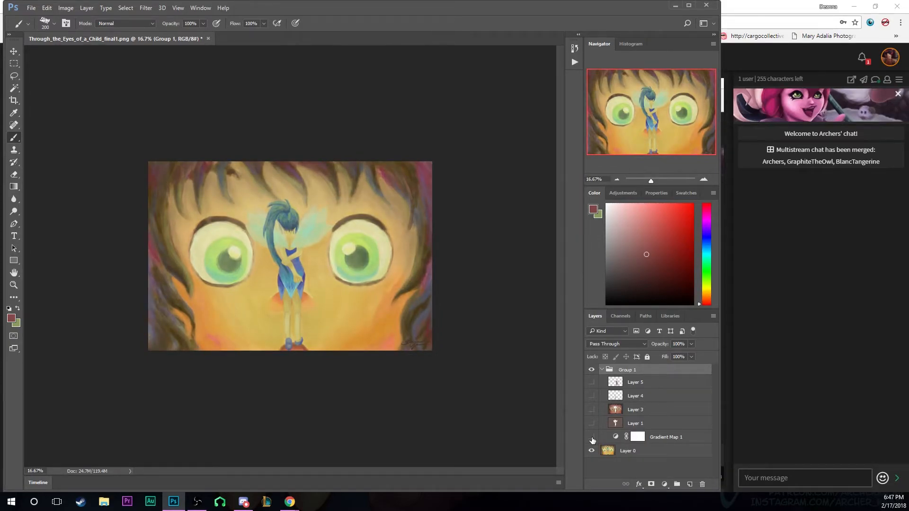
{"action": "left_click", "coordinate": [592, 437]}
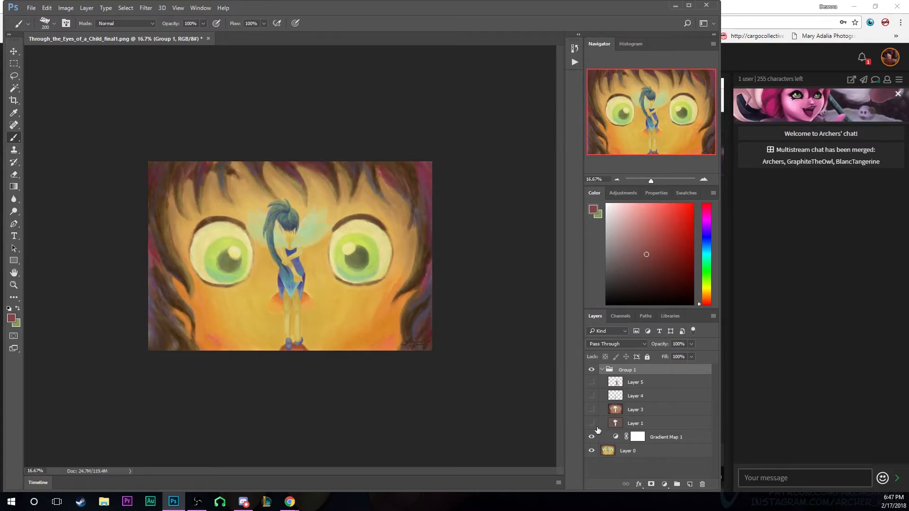
Show Layers 1, 3, 4 and 5 again one at a time to review what each contributes to the painting
{"action": "left_click", "coordinate": [592, 425]}
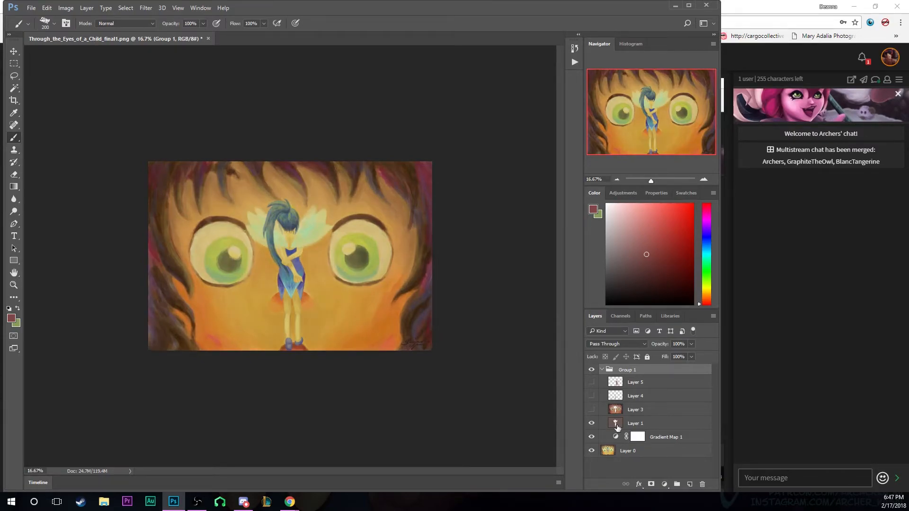
{"action": "left_click", "coordinate": [615, 427]}
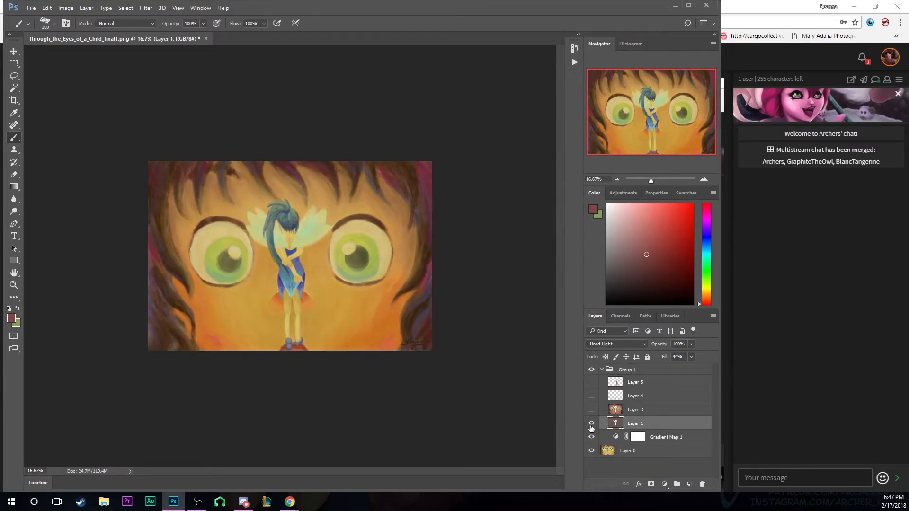
{"action": "left_click", "coordinate": [591, 425]}
{"action": "left_click", "coordinate": [591, 425]}
{"action": "left_click", "coordinate": [591, 411]}
{"action": "left_click", "coordinate": [592, 410]}
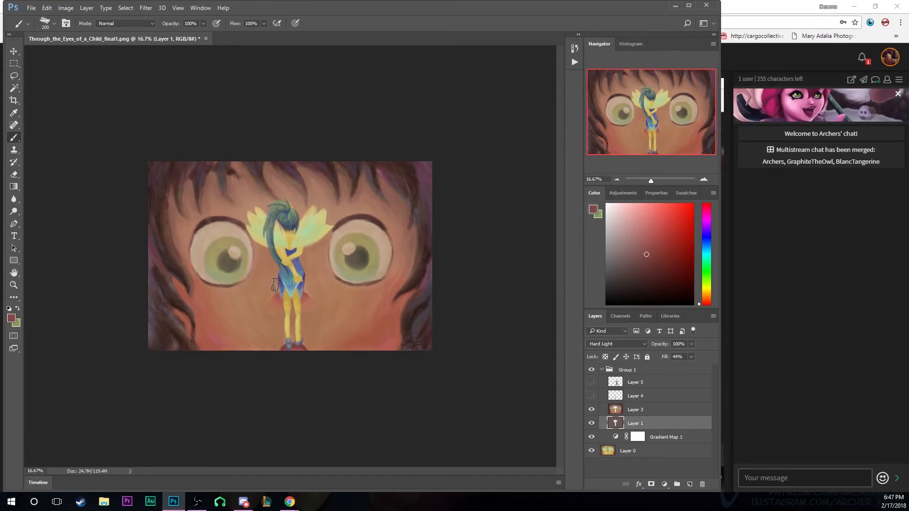
{"action": "left_click", "coordinate": [591, 409]}
{"action": "left_click", "coordinate": [591, 398]}
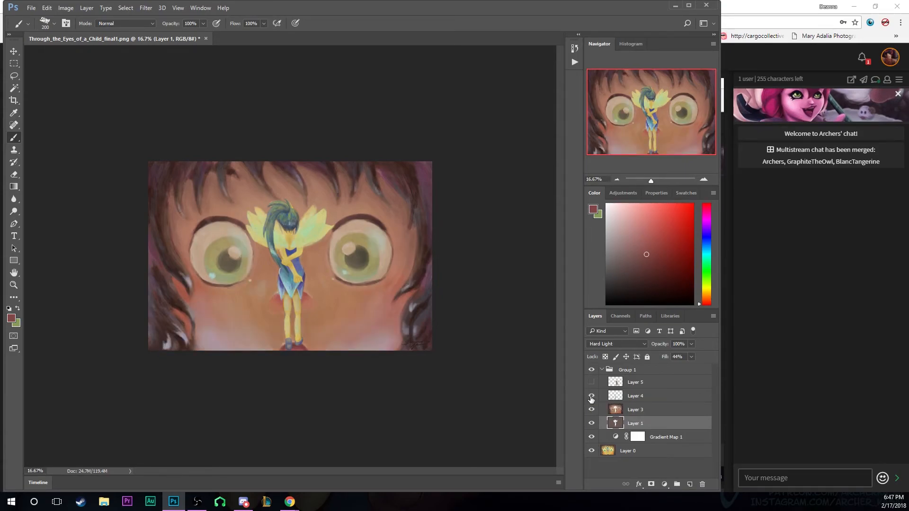
{"action": "left_click", "coordinate": [591, 383]}
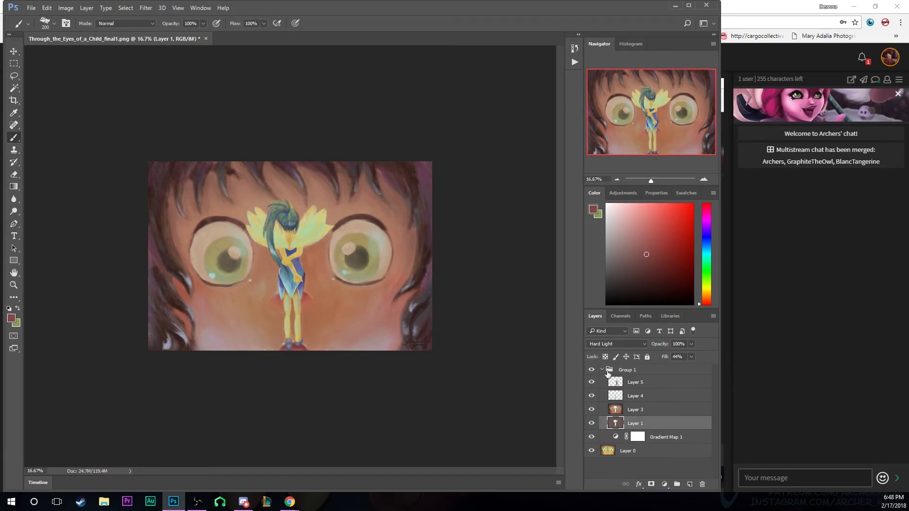
Collapse the group and check the final before-and-after difference against Layer 0, leaving the group visible
{"action": "left_click", "coordinate": [601, 371]}
{"action": "left_click", "coordinate": [591, 370]}
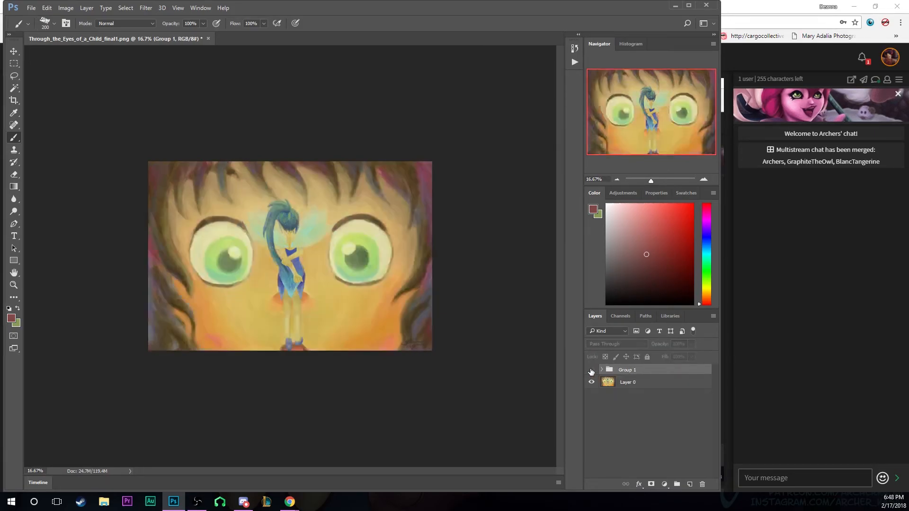
{"action": "left_click", "coordinate": [591, 370]}
{"action": "left_click", "coordinate": [592, 371]}
{"action": "left_click", "coordinate": [591, 371]}
{"action": "left_click", "coordinate": [591, 370]}
{"action": "left_click", "coordinate": [591, 370]}
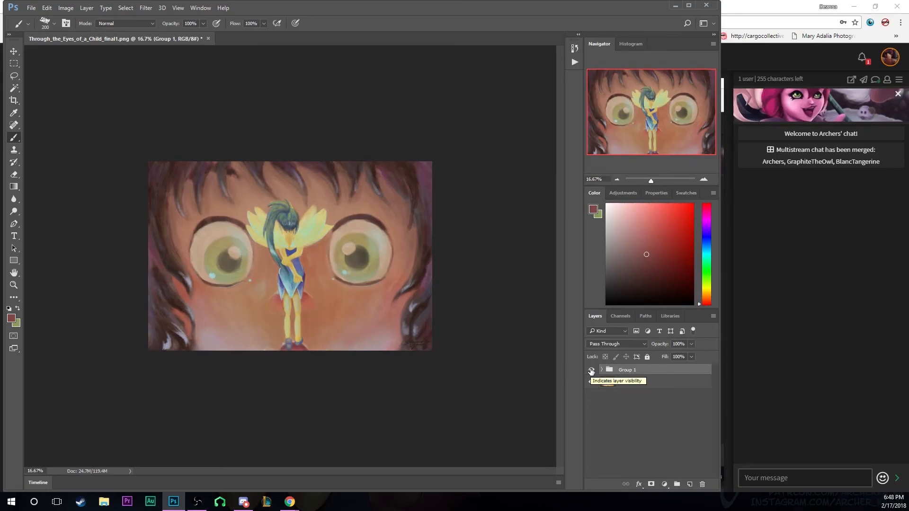
{"action": "left_click", "coordinate": [591, 370]}
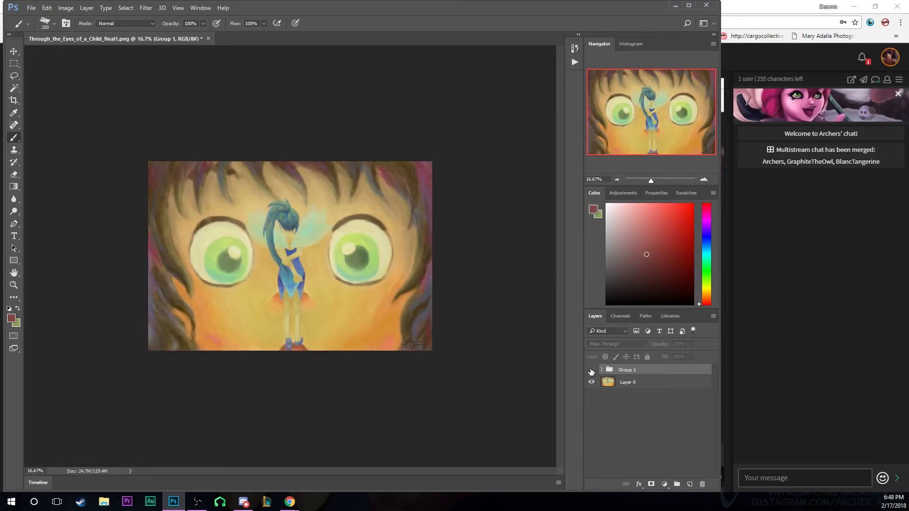
{"action": "left_click", "coordinate": [592, 370]}
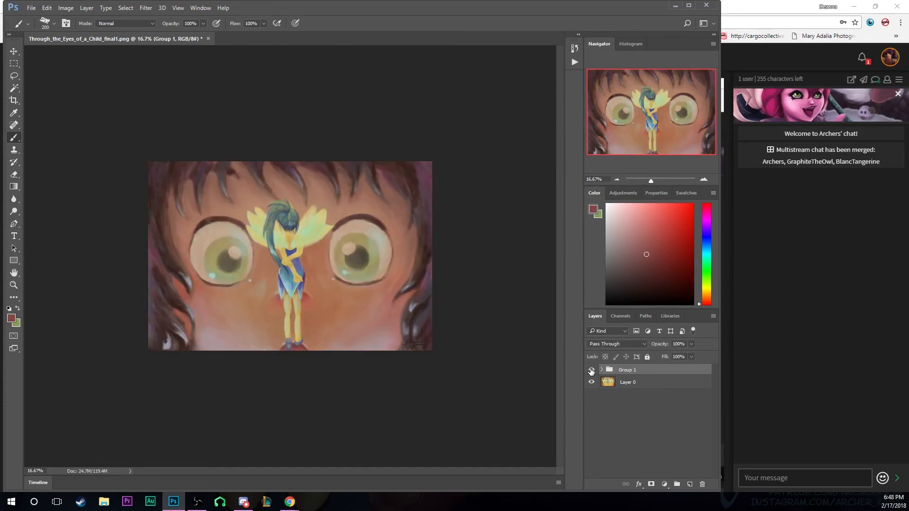